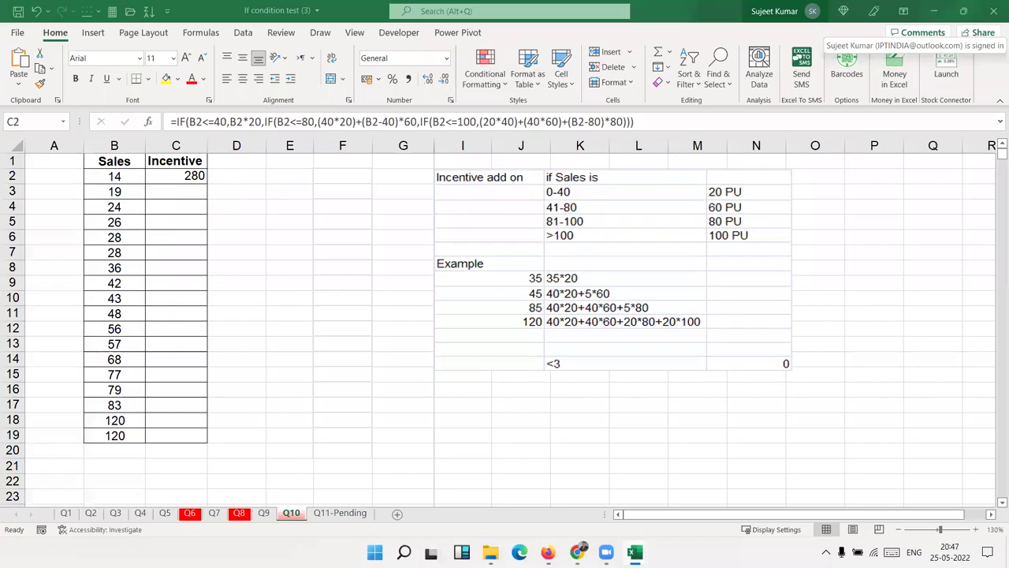
- Delete the nested IF incentive formula (result 280) from cell C2 on the Q10 sheet
click(252, 237)
click(190, 177)
key(Delete)
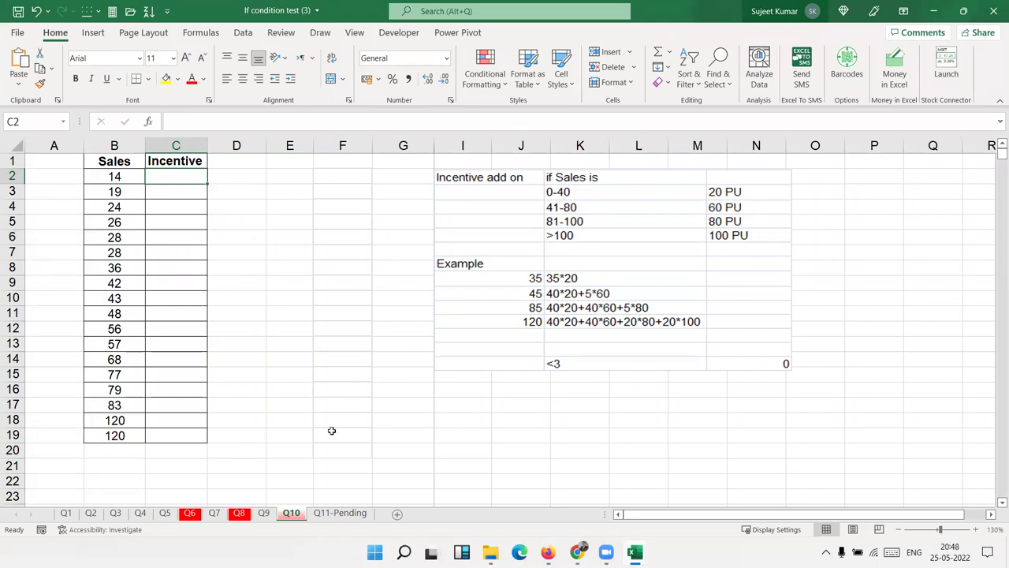
- Start the rate table with range 0-200 in G18 and rate 0 in I18
click(288, 422)
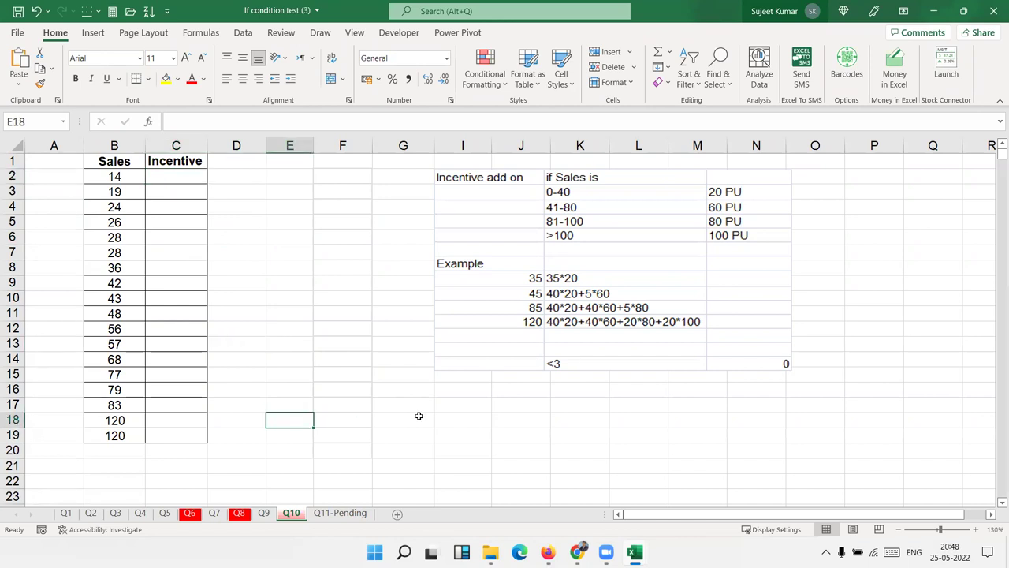
click(419, 415)
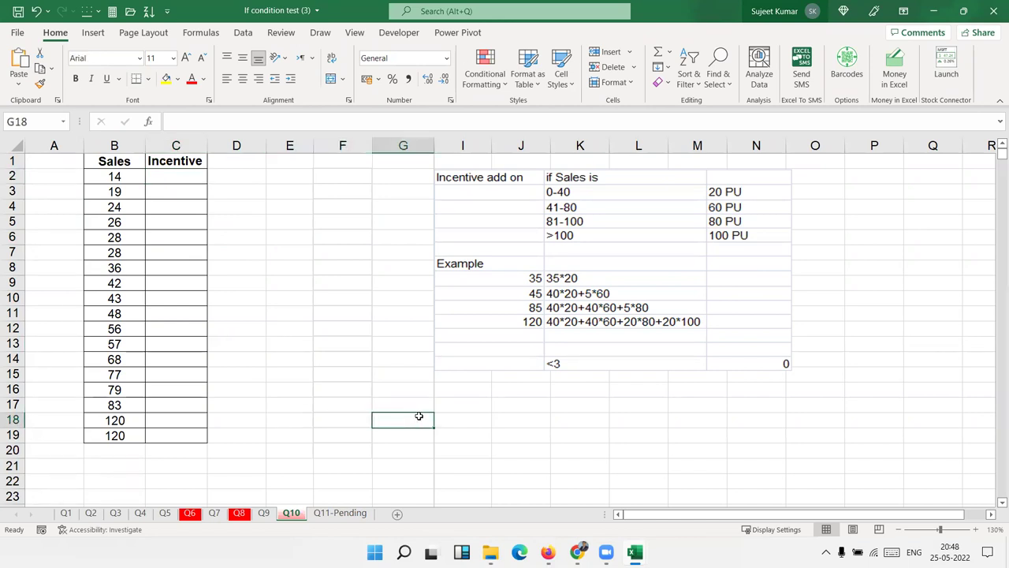
text(0-)
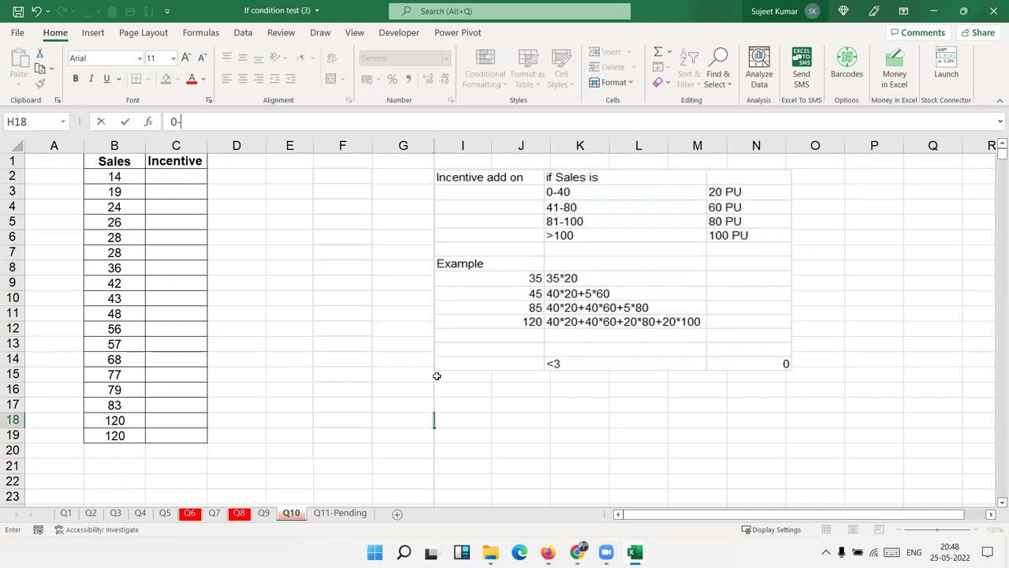
right_click(367, 412)
key(Escape)
click(447, 419)
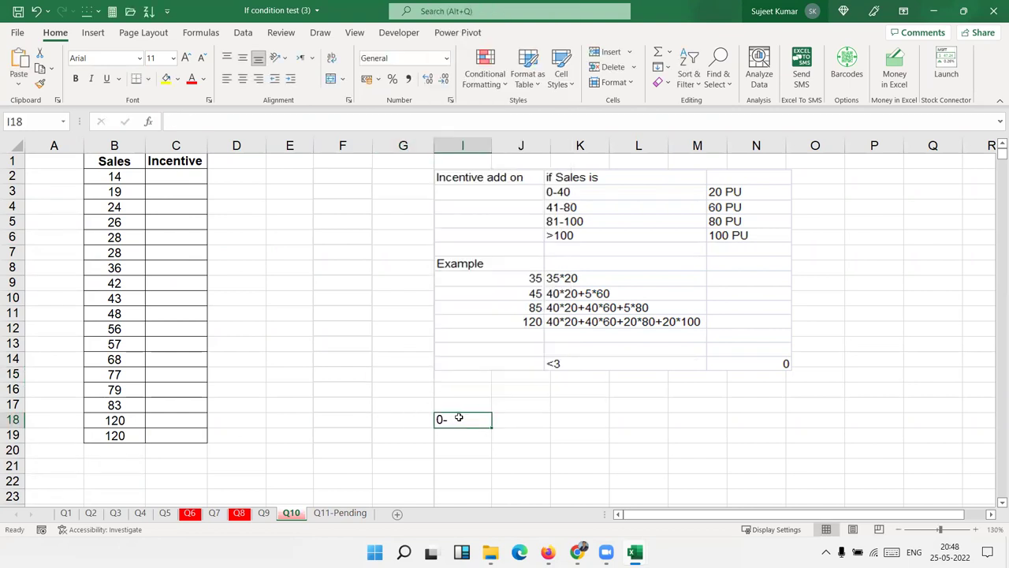
key(Left)
key(Left)
key(Right)
key(Delete)
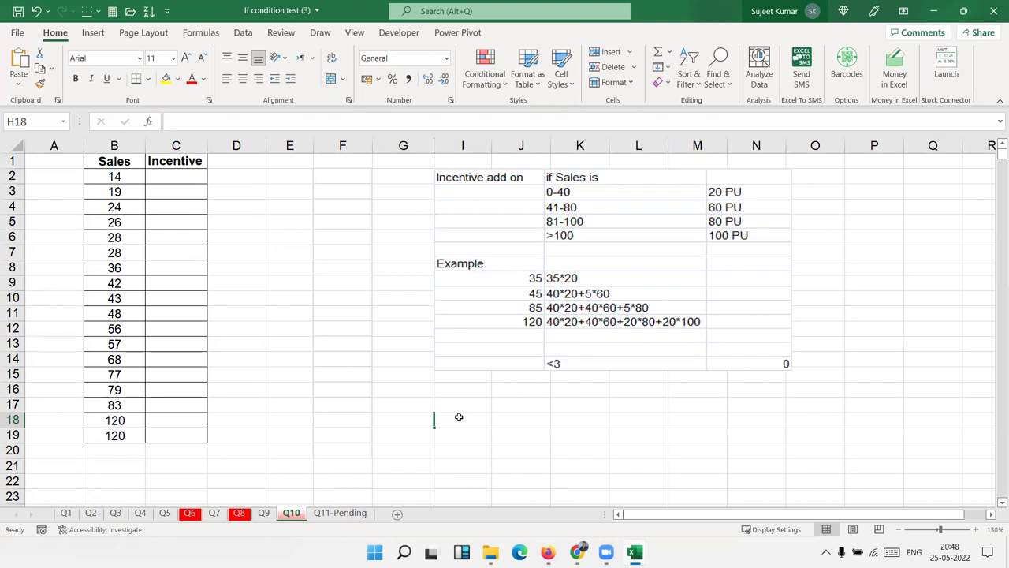
key(Left)
text(0-200)
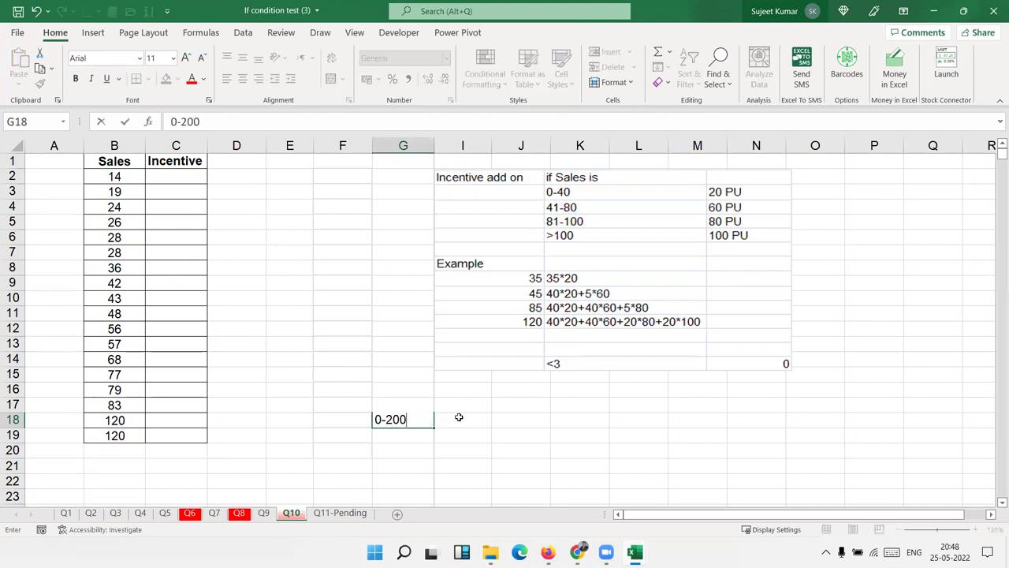
key(Return)
key(Up)
key(Right)
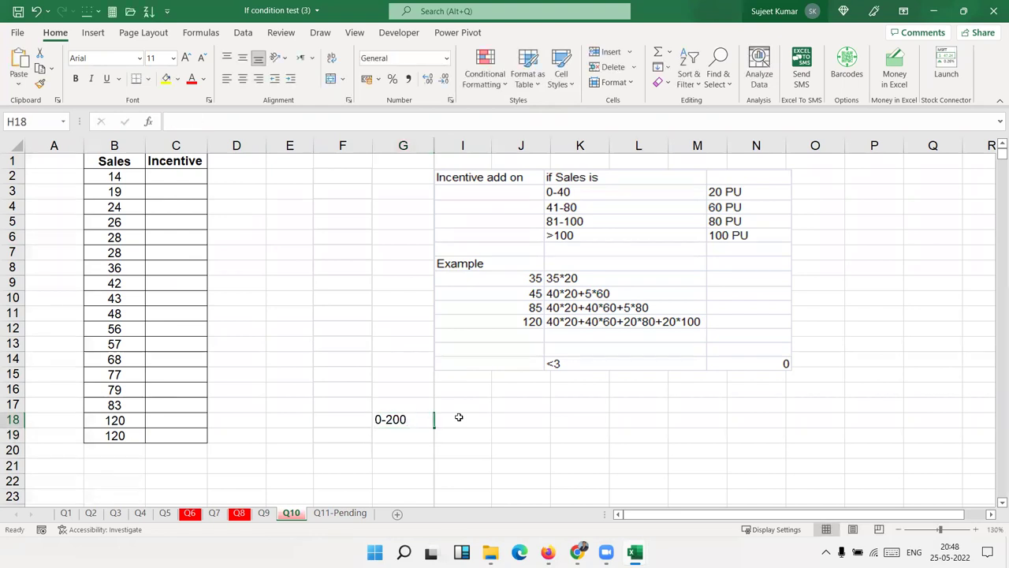
key(Right)
text(0)
key(Return)
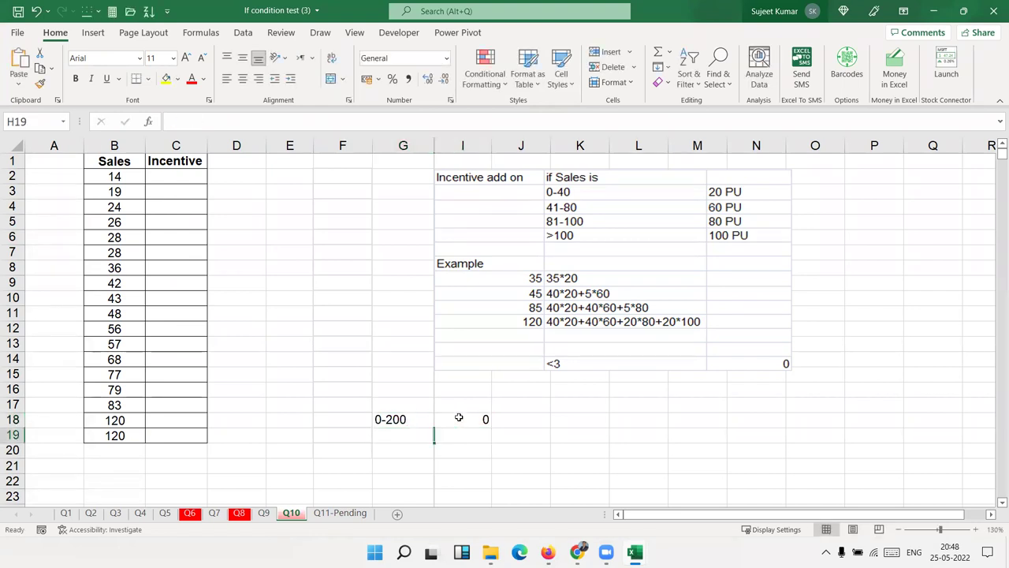
- Add tiers 200-400 at 3.75 and 400-800 at 6.3 in rows 19 and 20
key(Left)
text(200-400)
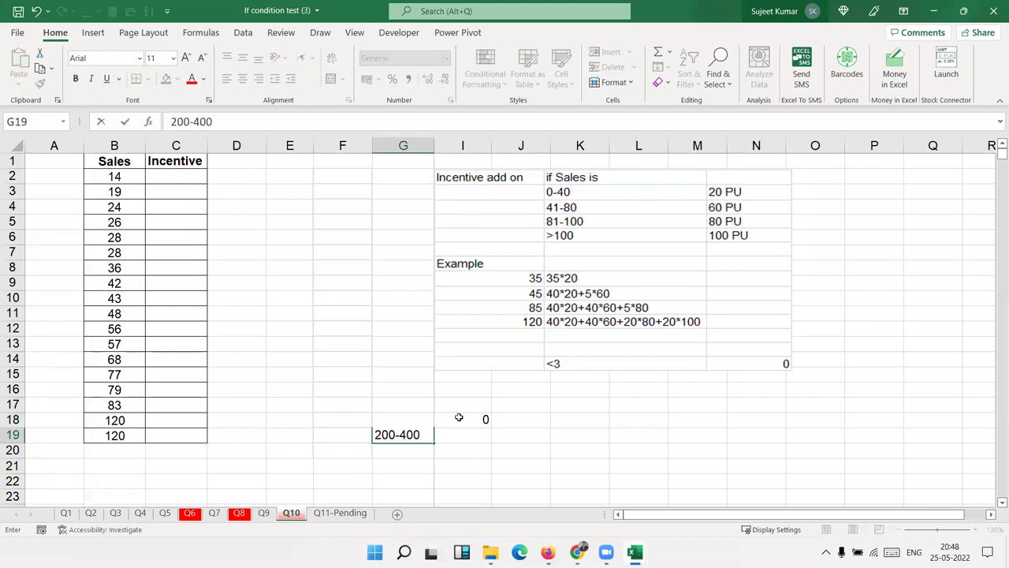
key(Right)
key(Right)
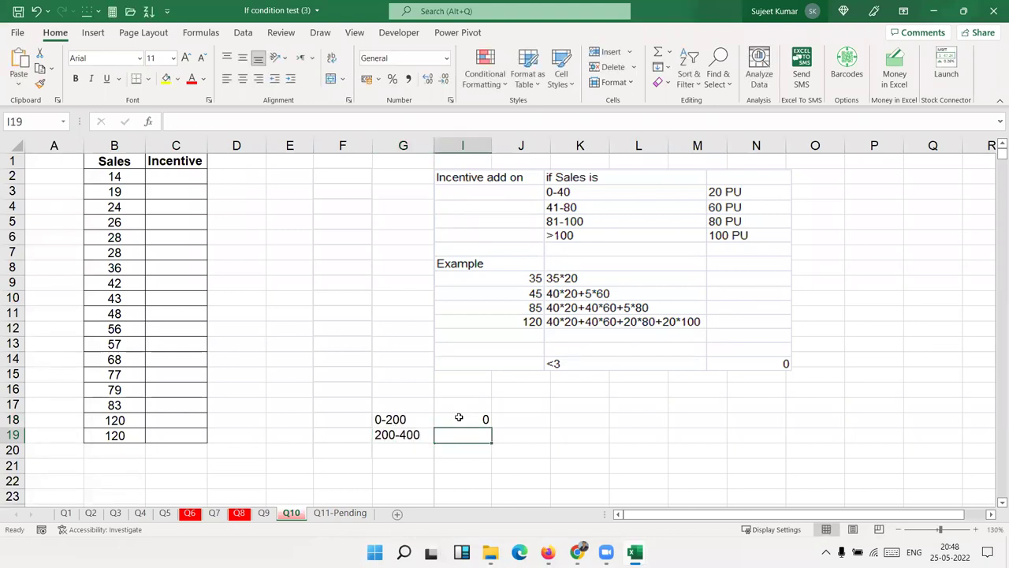
text(3.)
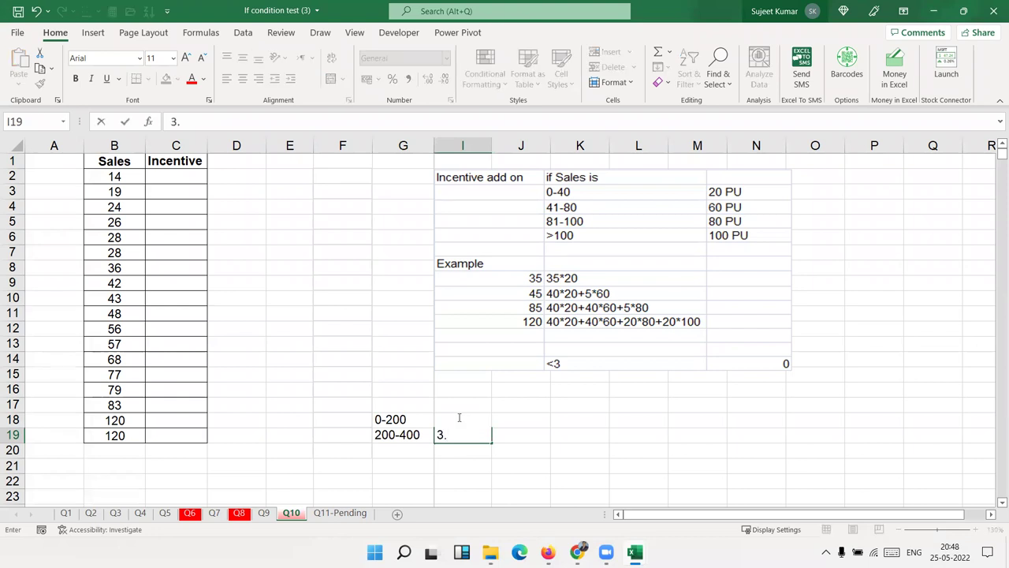
text(75)
key(Return)
key(Left)
key(Left)
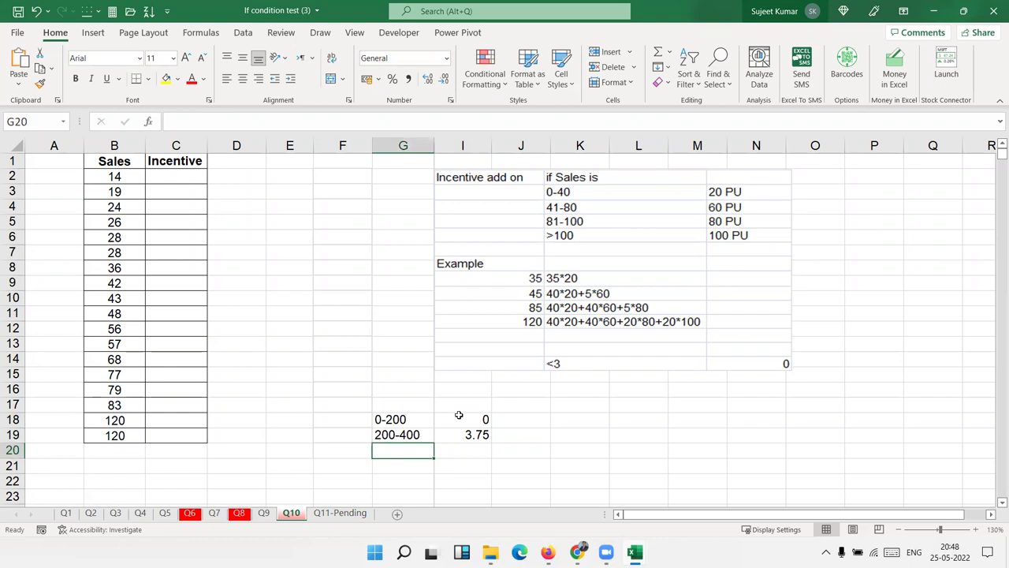
text(400-800)
key(Tab)
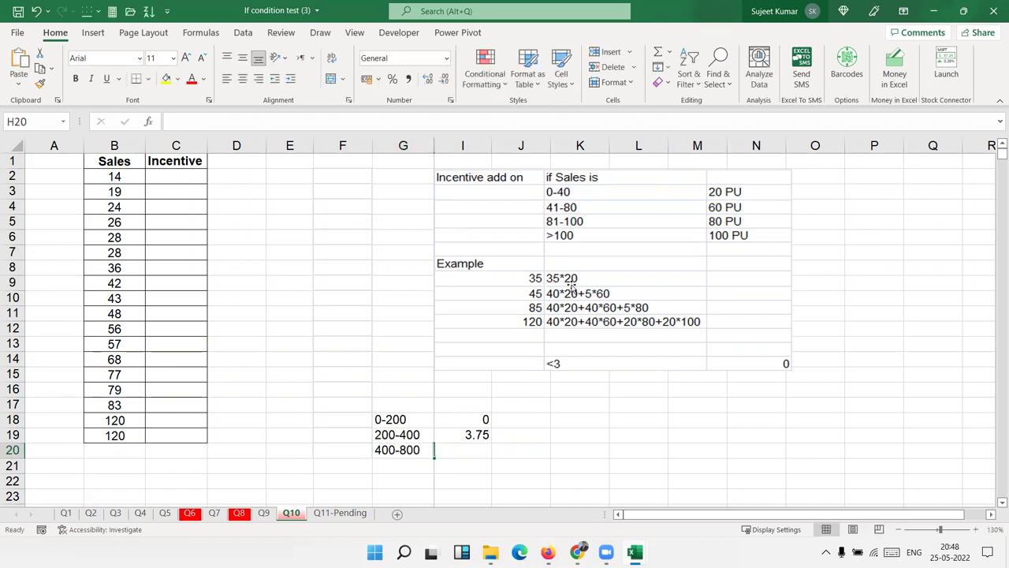
key(Right)
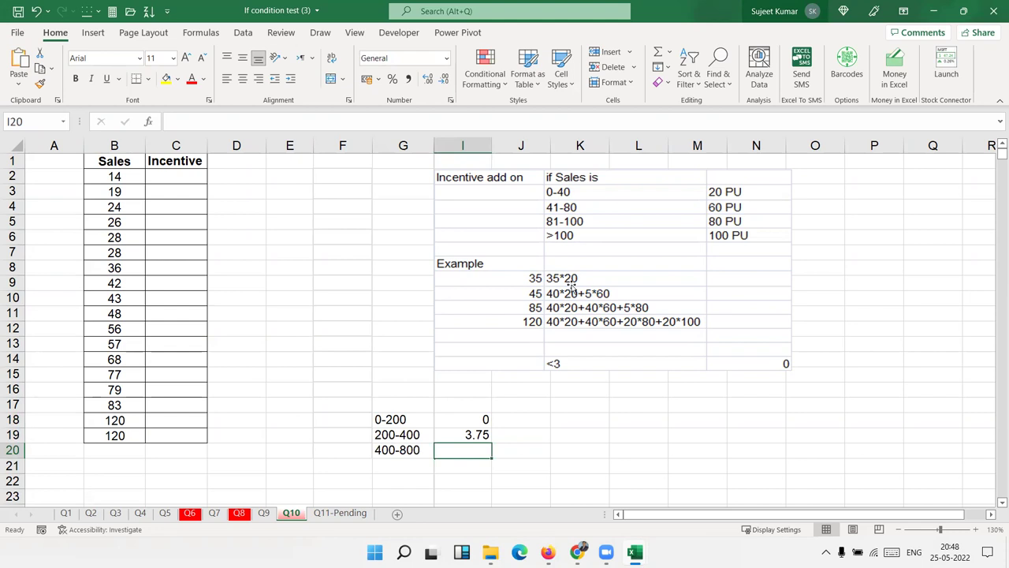
text(6.3)
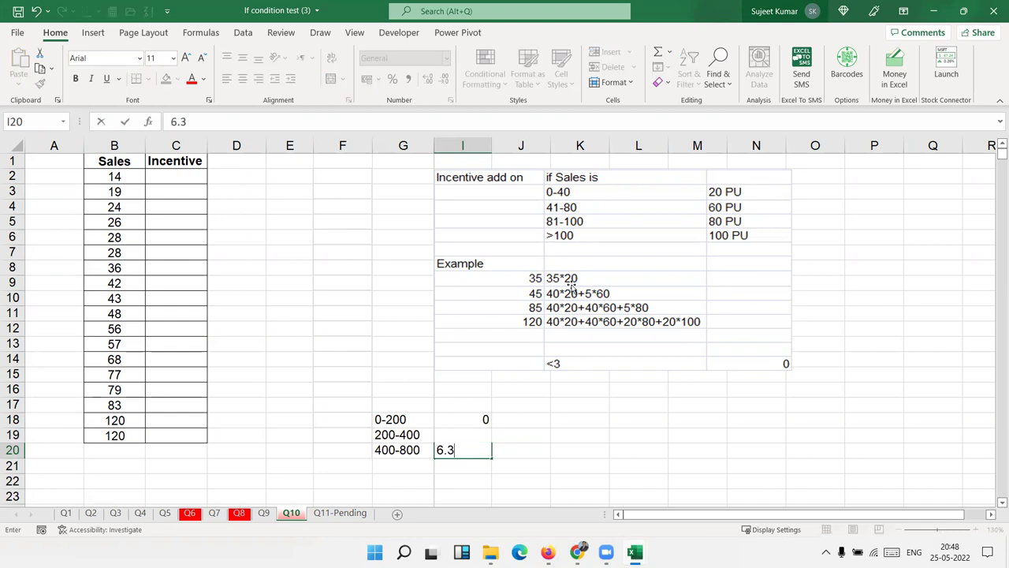
key(Return)
- Add the top tier at rate 11 in row 21, correcting its label from >100 to >800
key(Left)
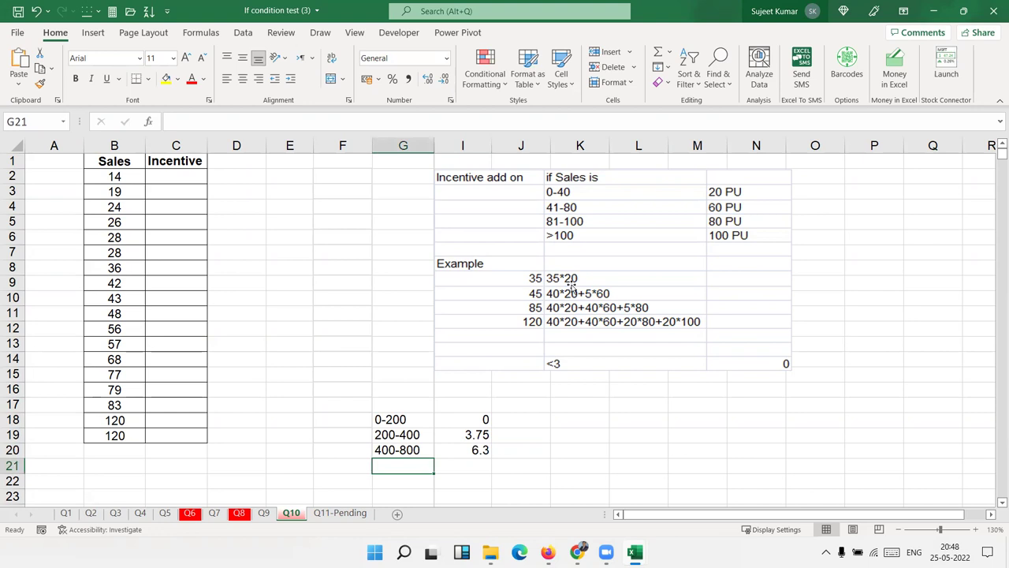
text(>100)
key(Tab)
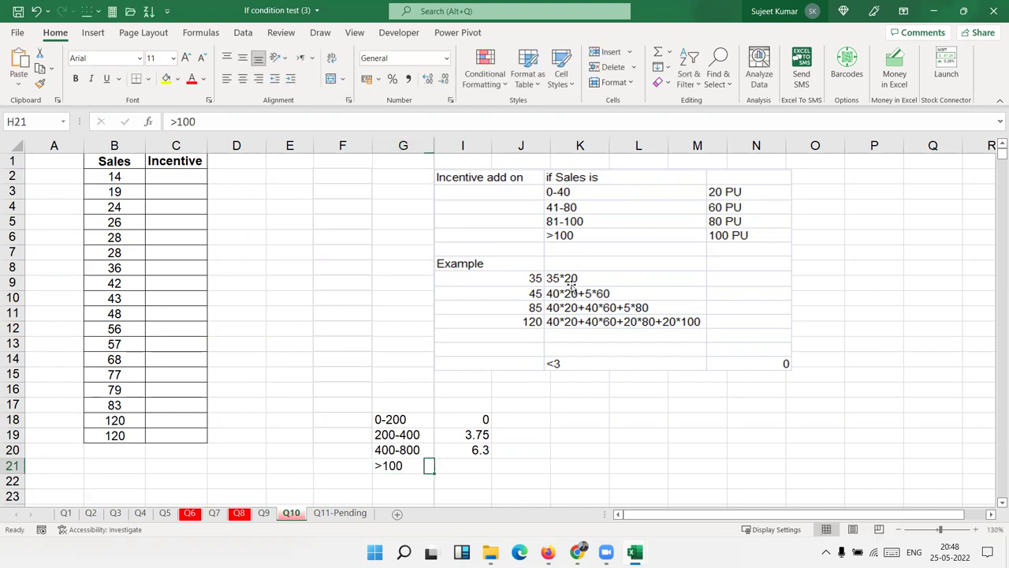
key(Right)
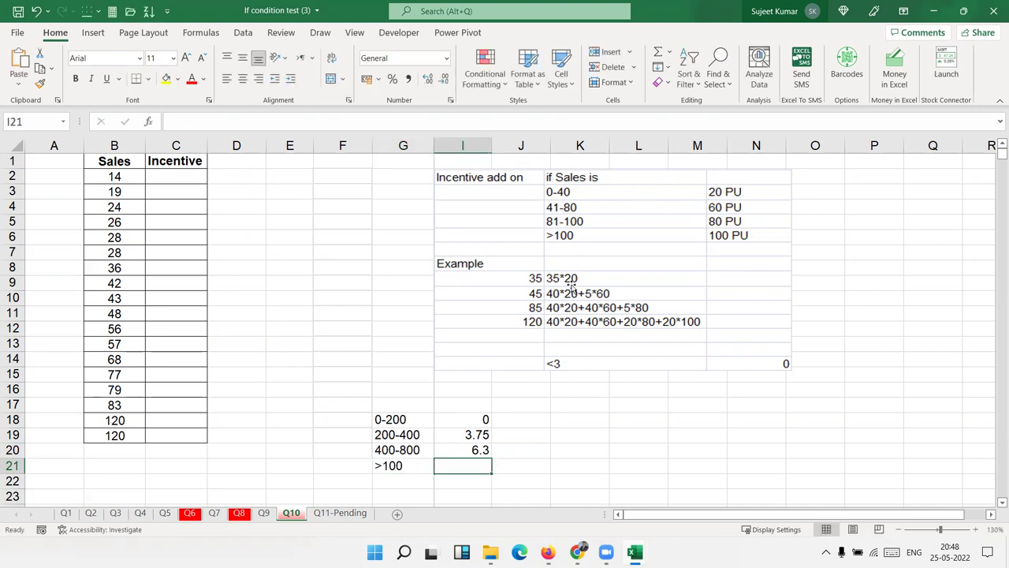
text(11)
key(Return)
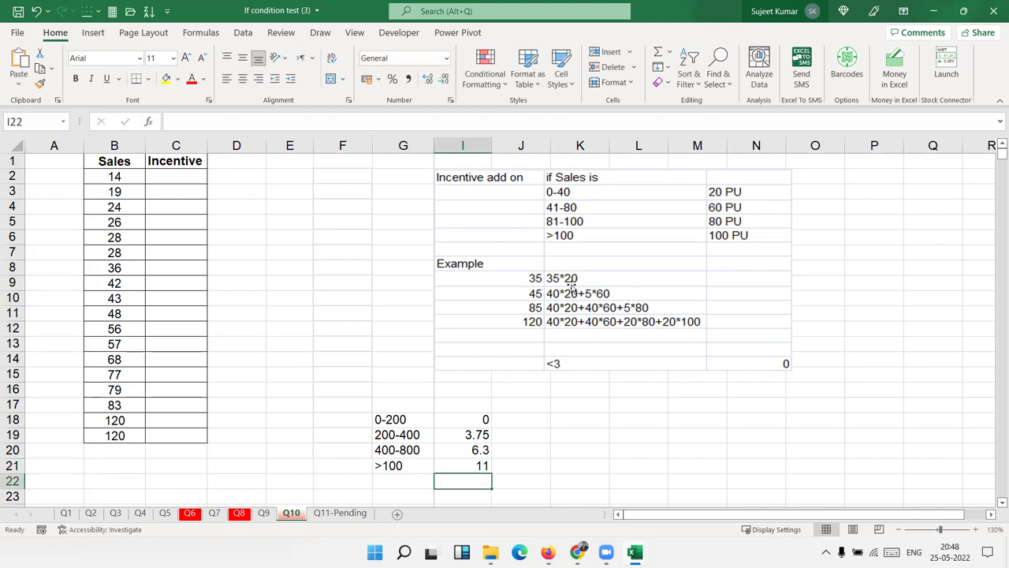
key(Up)
key(Left)
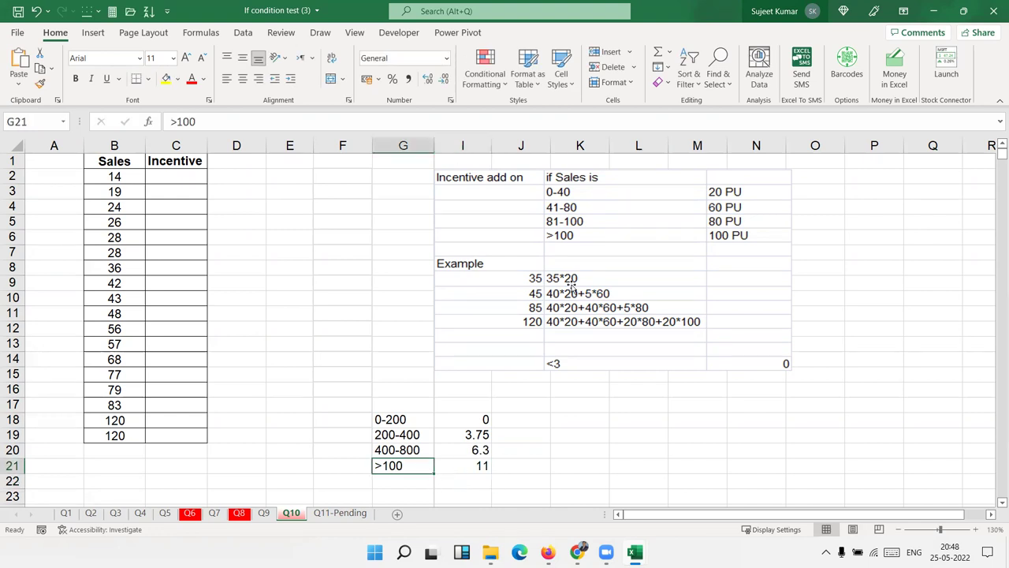
key(F2)
key(BackSpace)
key(BackSpace)
key(BackSpace)
text(800)
key(Return)
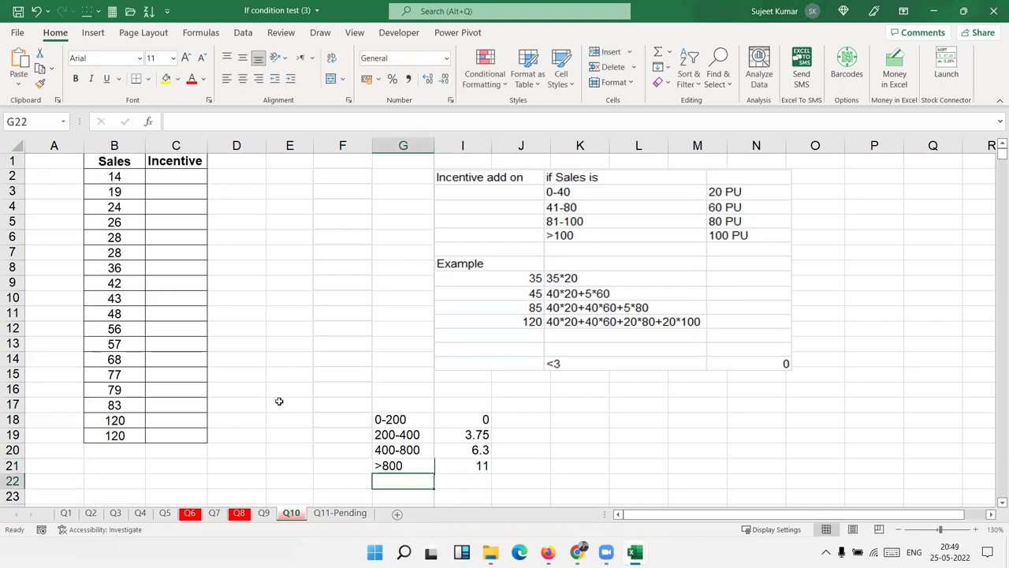
- Enter test sales value 250 in D18 and multiply it by .75 in E18
click(249, 422)
text(250)
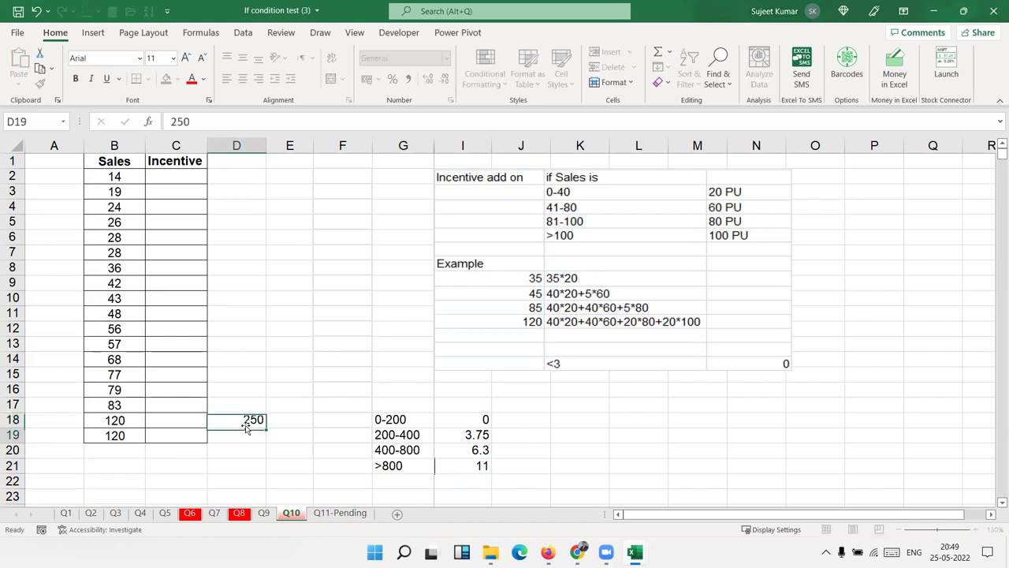
key(Return)
click(245, 423)
key(Right)
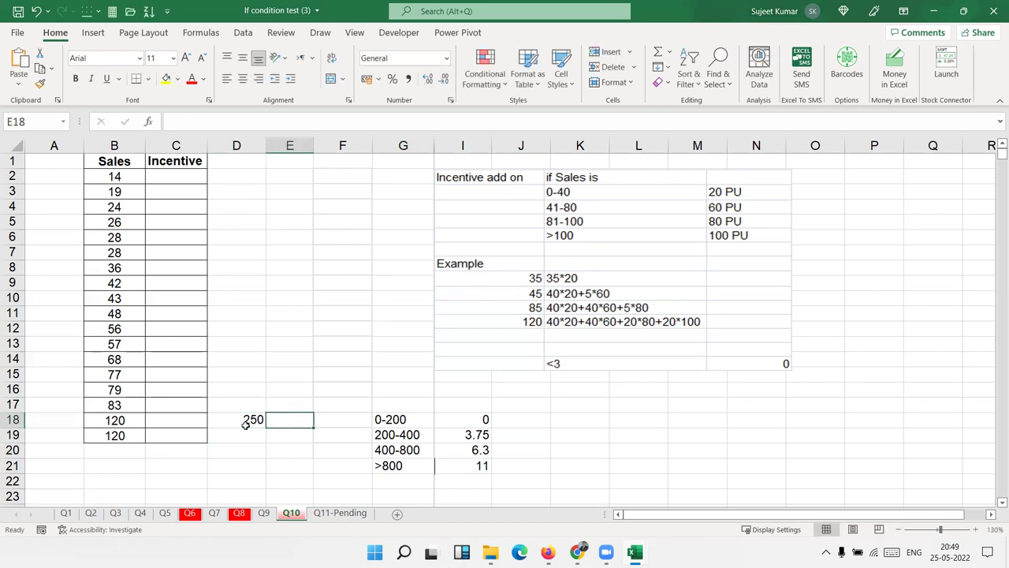
text(=)
click(246, 423)
text(*)
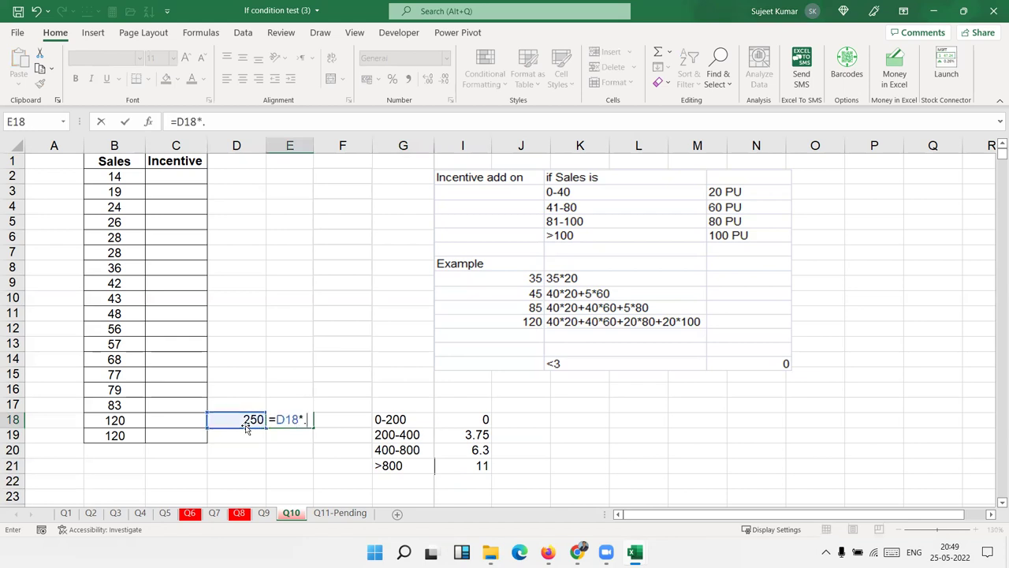
text(.75)
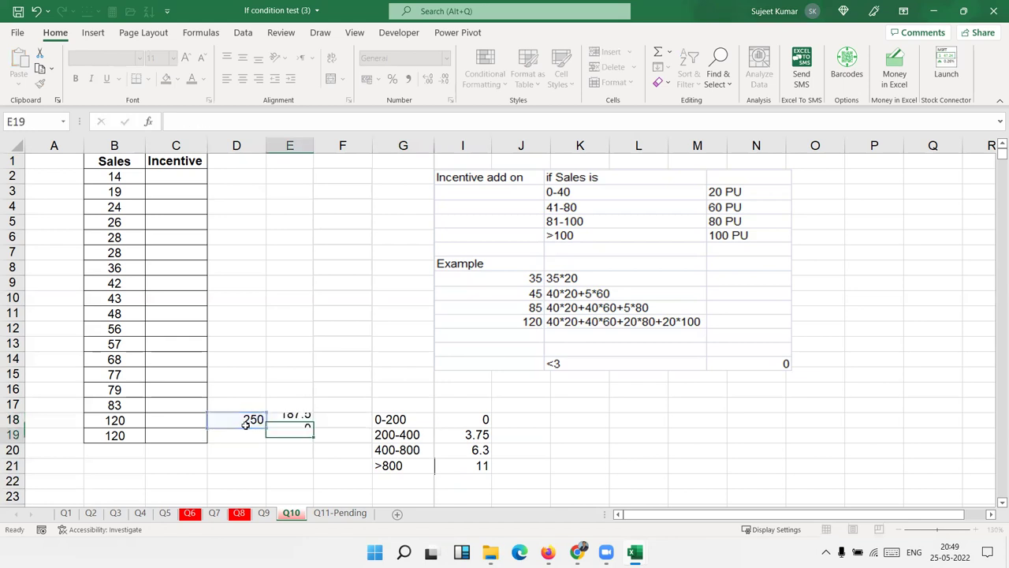
key(Return)
key(Up)
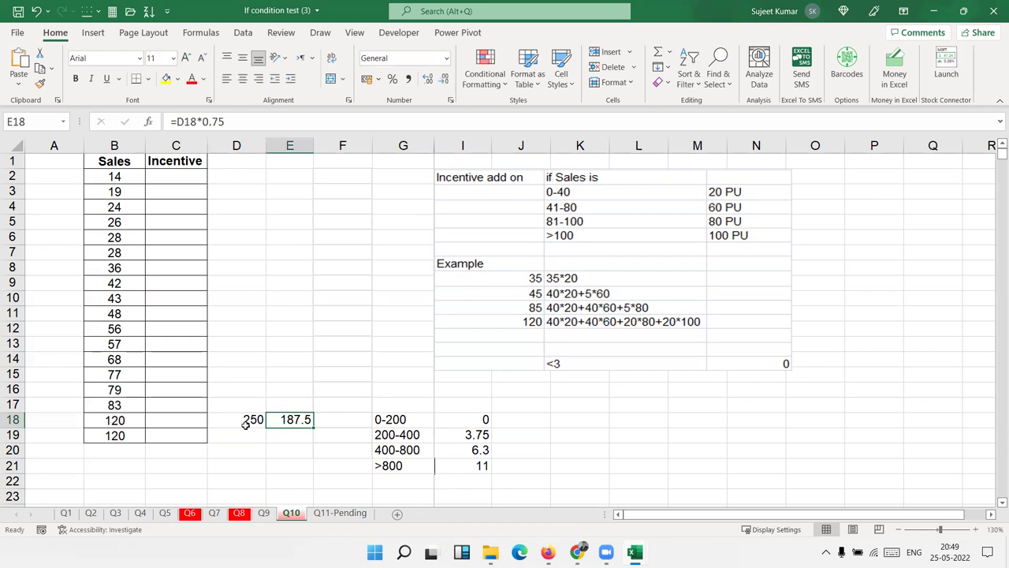
- Change the E18 multiplier to 3.75, giving 937.5
click(203, 122)
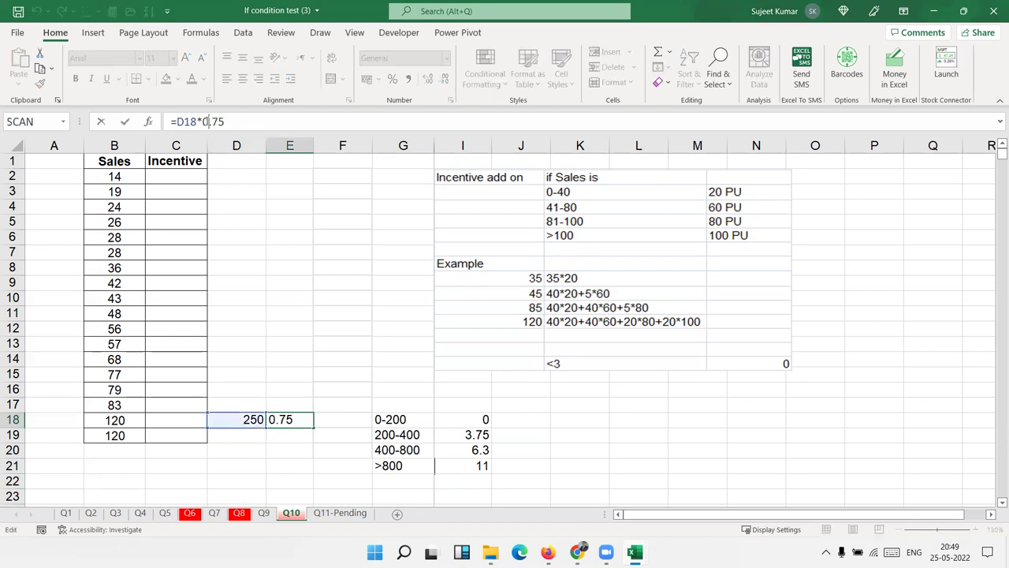
key(BackSpace)
text(3)
key(Return)
key(Up)
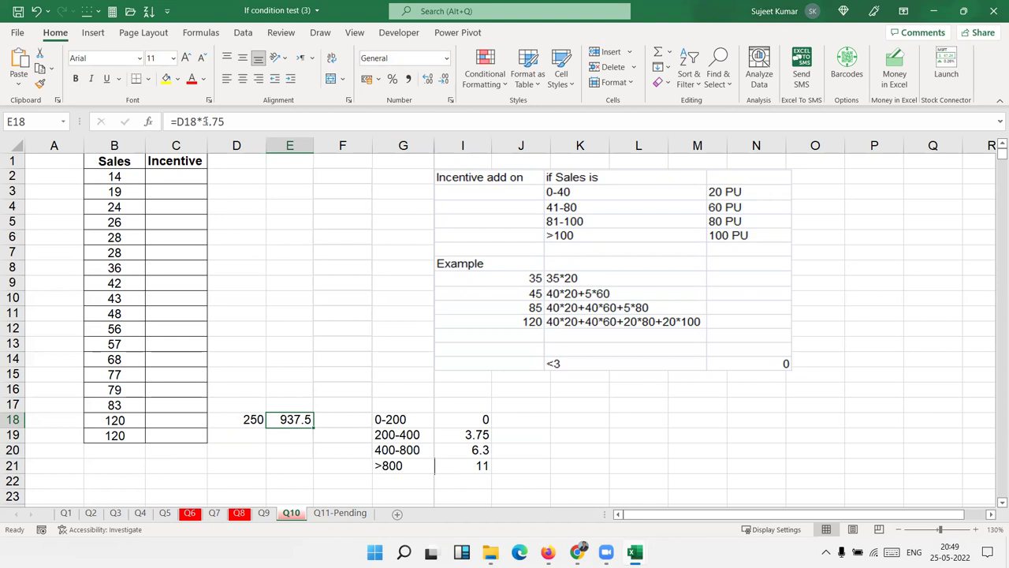
- Clear the 937.5 result from E18, leaving 250 in D18
key(Delete)
key(Right)
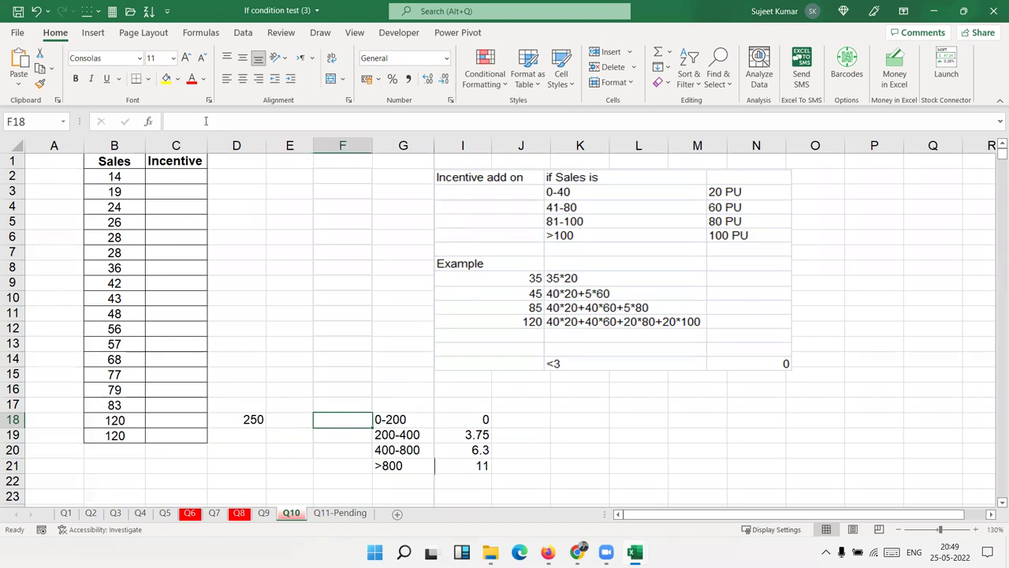
key(Left)
key(Left)
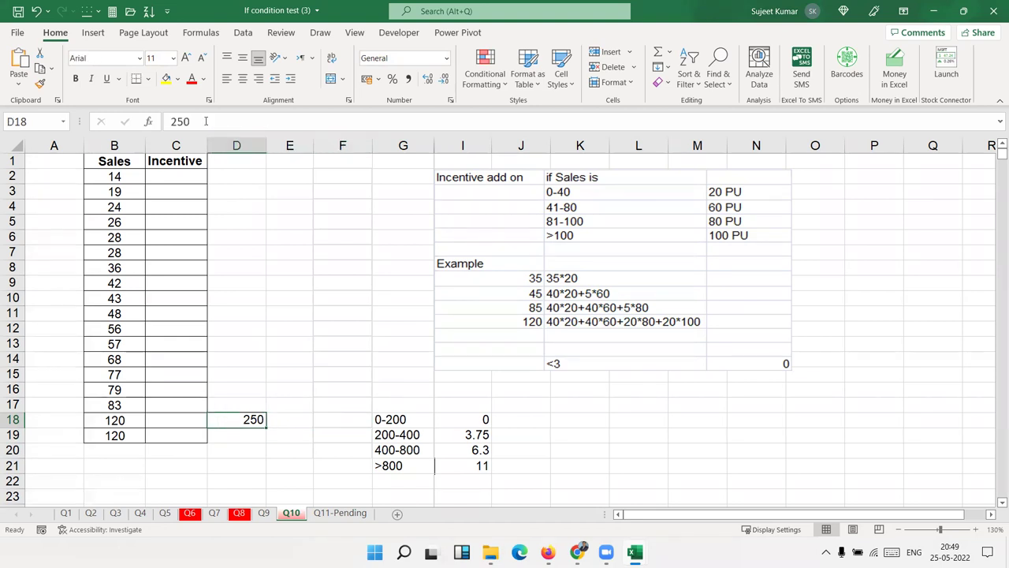
- Try a trial layout: 0-200 with 0, then 50 with a D19*3.75 formula
text(0-200)
key(Tab)
text(0)
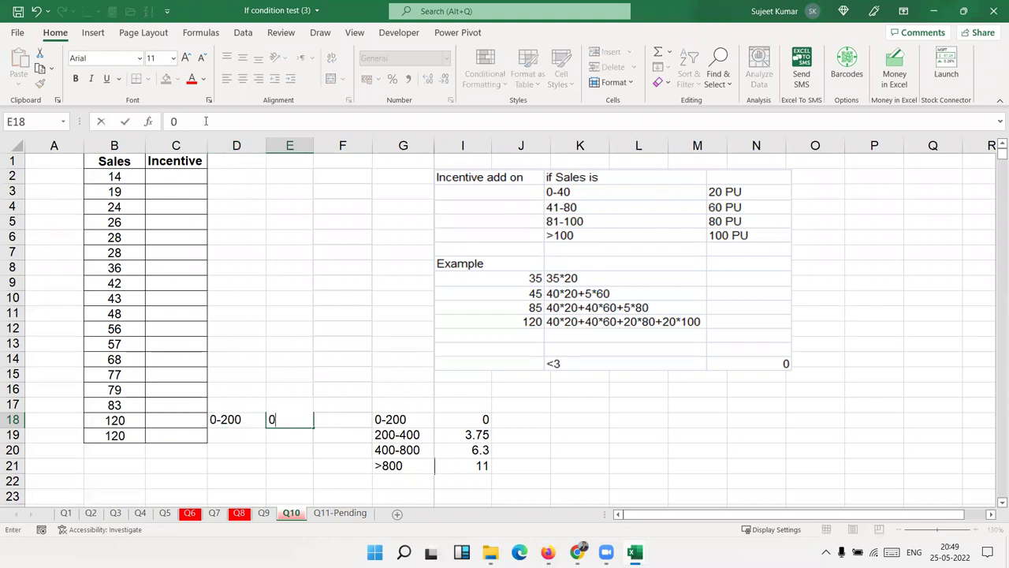
key(Return)
text(50)
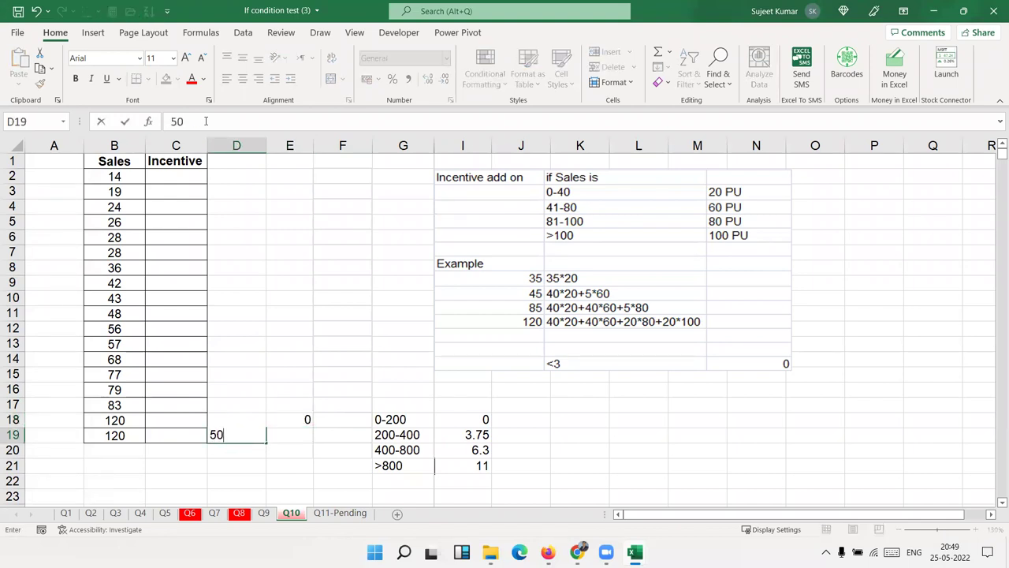
key(Return)
key(Up)
key(Right)
text(=)
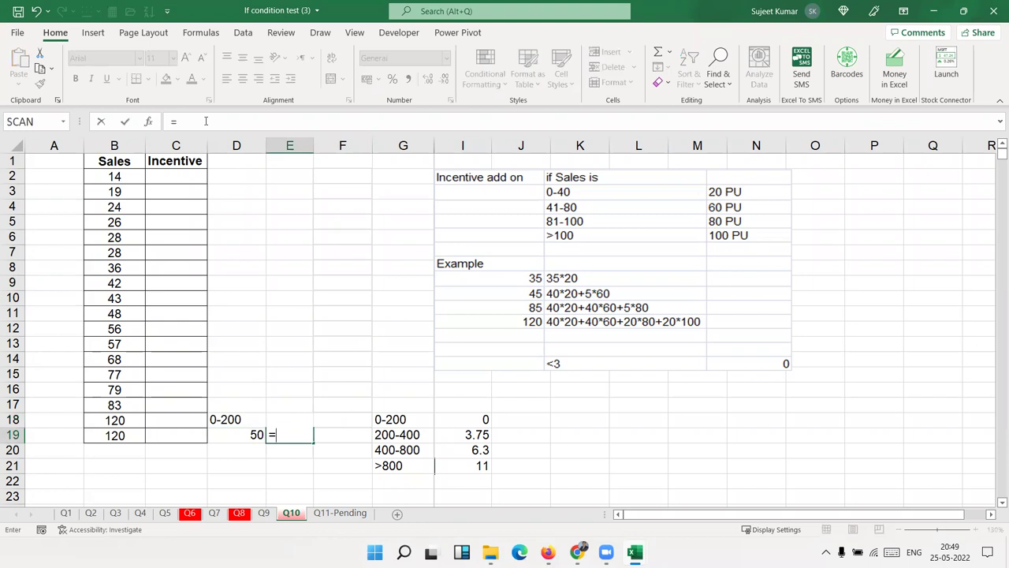
key(Left)
text(*3.75)
key(Return)
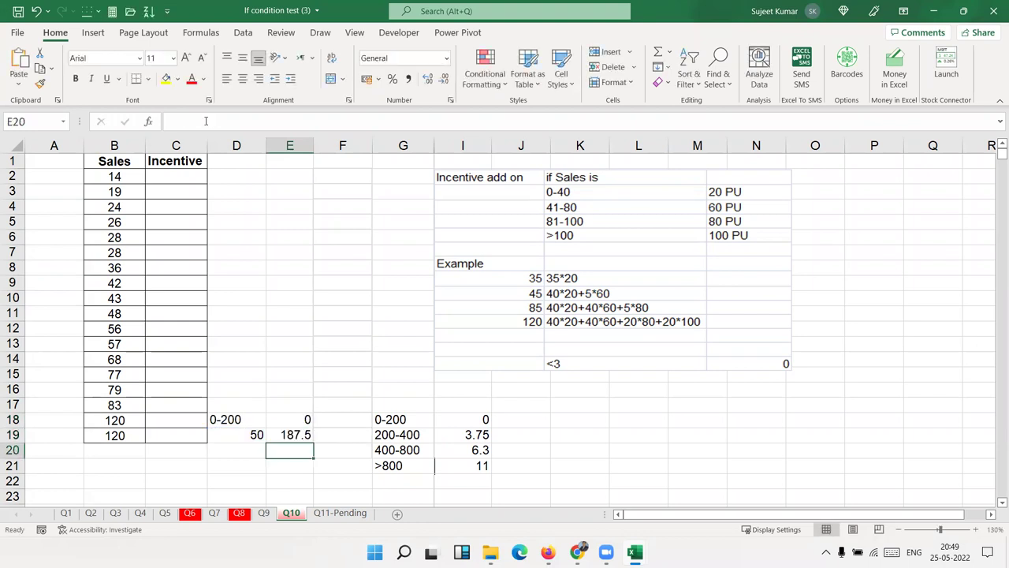
key(Up)
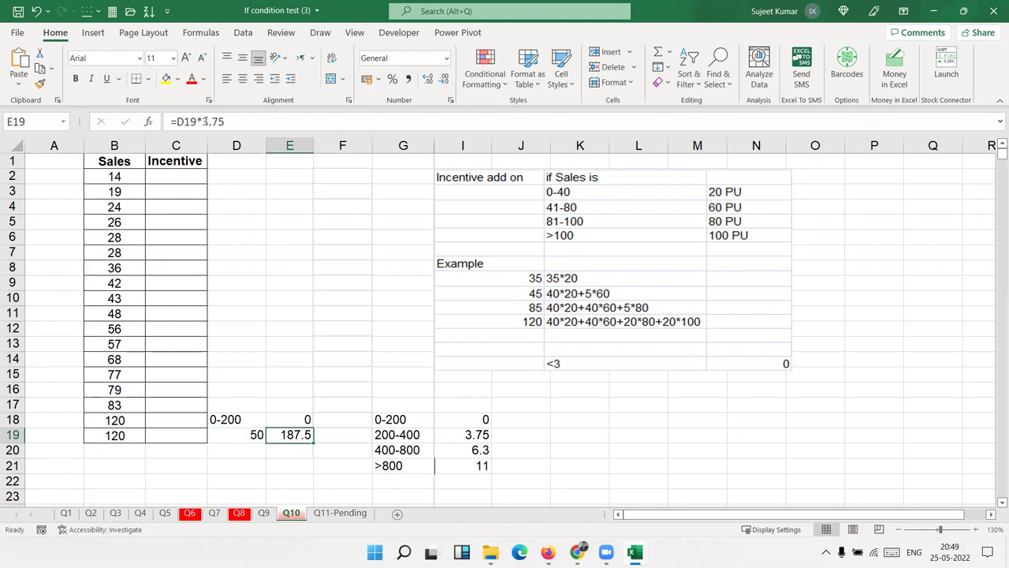
key(Left)
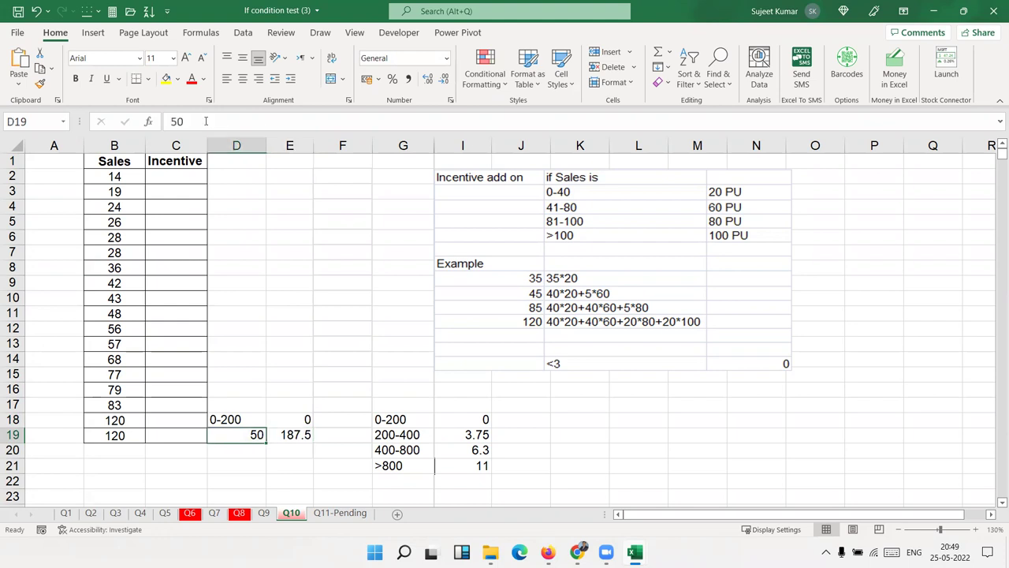
- Enter total sales 620 in D15 and clear the trial entries in D18:E19
key(Up)
key(Up)
key(Up)
key(Up)
text(620)
key(Return)
key(Return)
key(Down)
key(shift+Right)
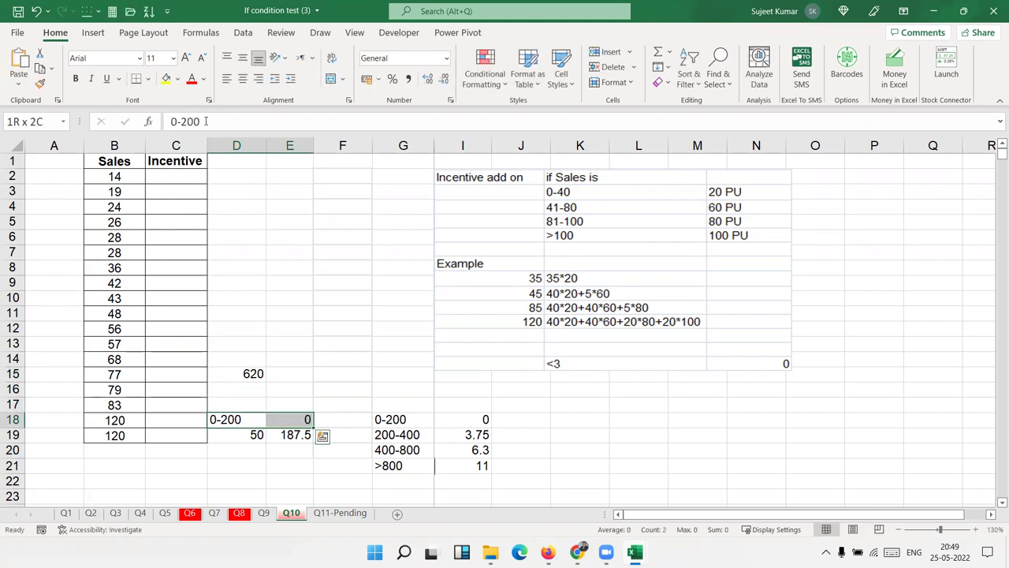
key(shift+Down)
key(Delete)
- Enter the first slab 200 in D16 with incentive 0 in E16
key(Up)
key(Up)
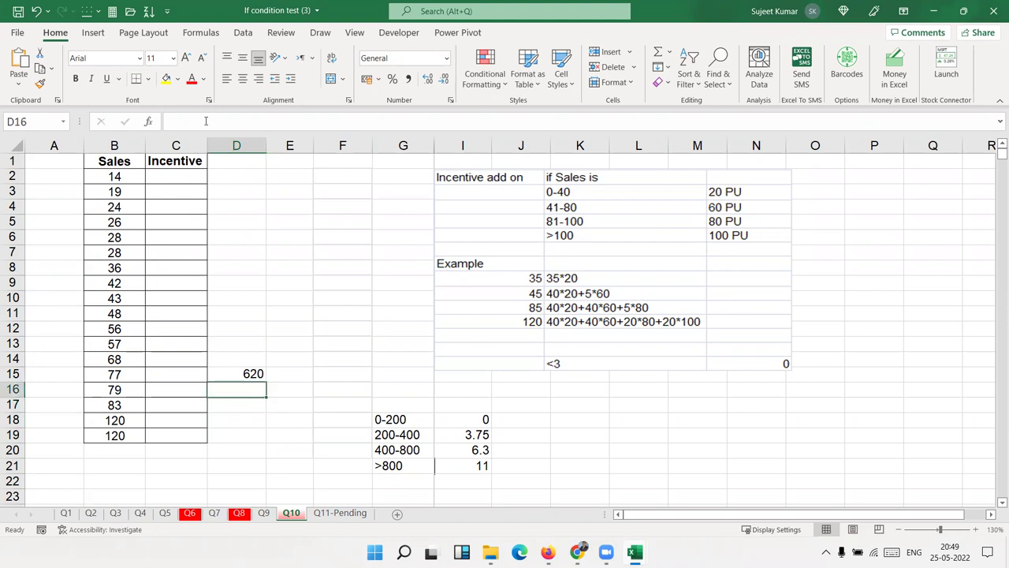
text(2000)
key(Right)
key(Left)
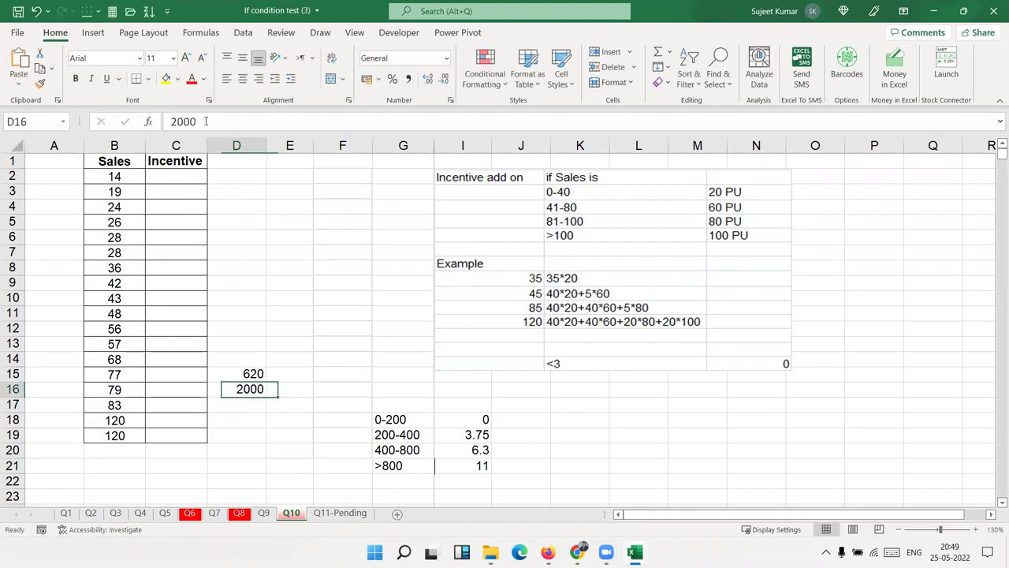
key(F2)
key(BackSpace)
key(Return)
key(Right)
key(Up)
text(0)
key(Return)
- Enter 200 in D17 with incentive =D17*3.75 (750) in E17
key(Left)
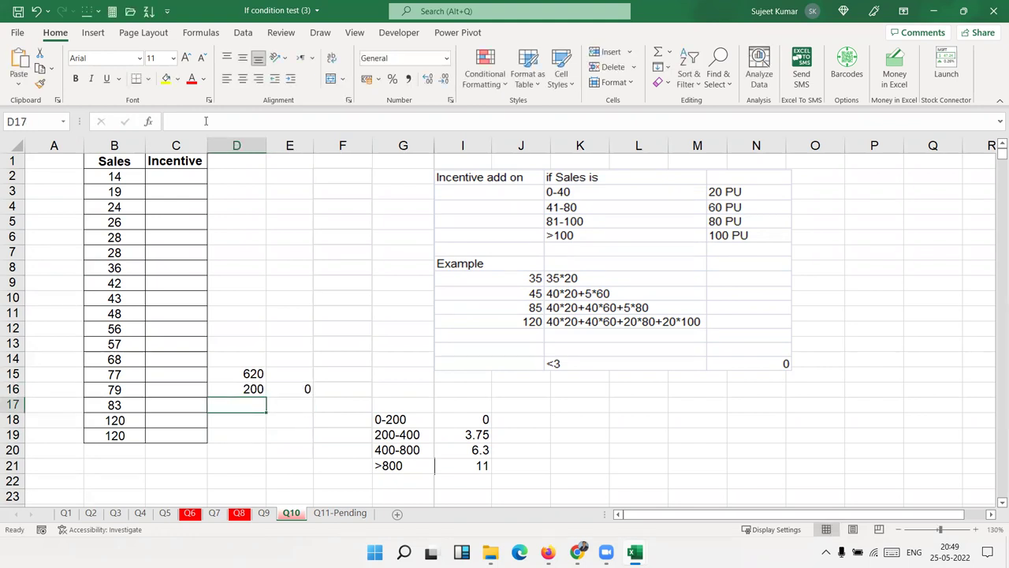
text(200)
key(Right)
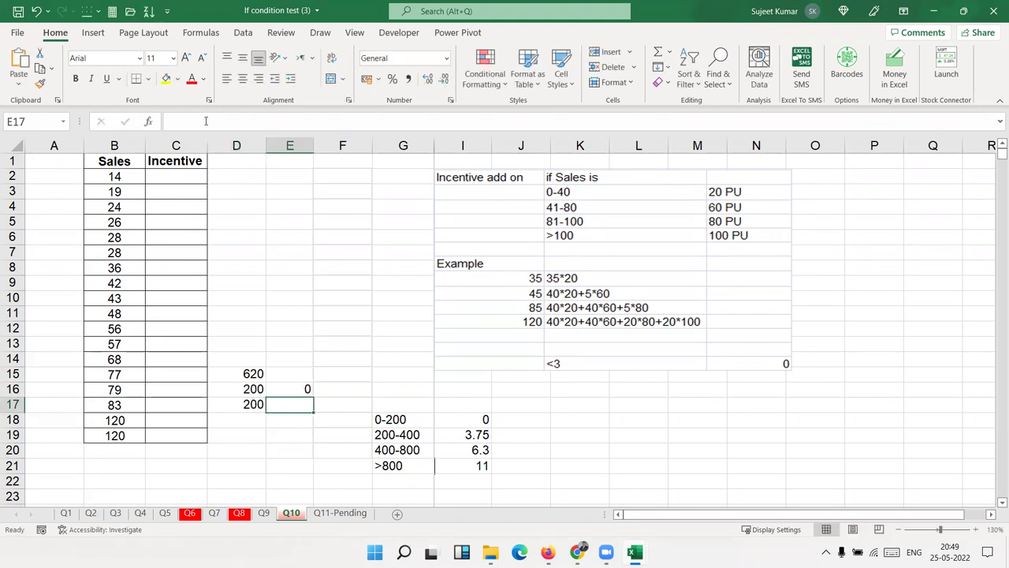
text(=)
key(Left)
text(*)
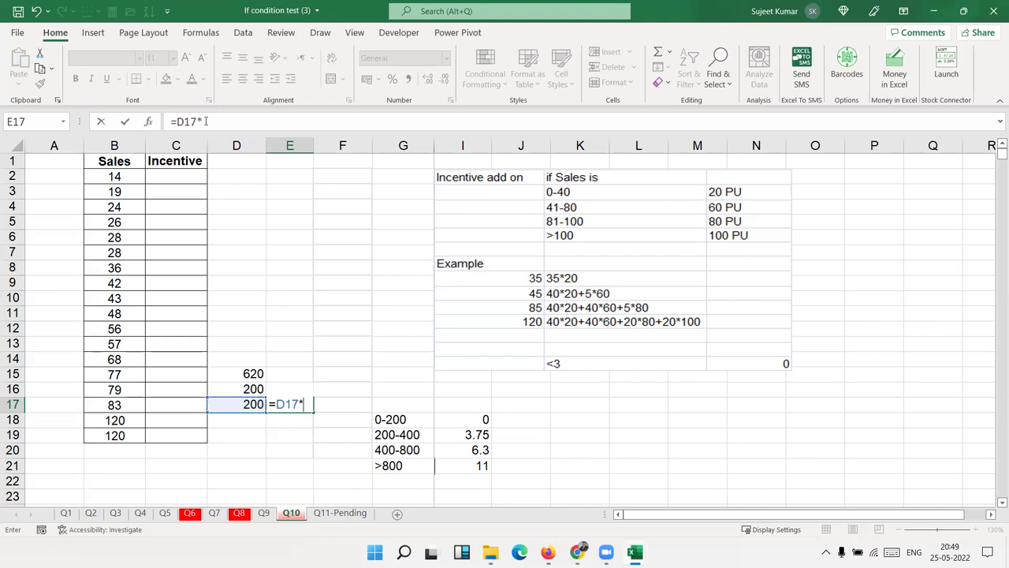
text(3.75)
key(Return)
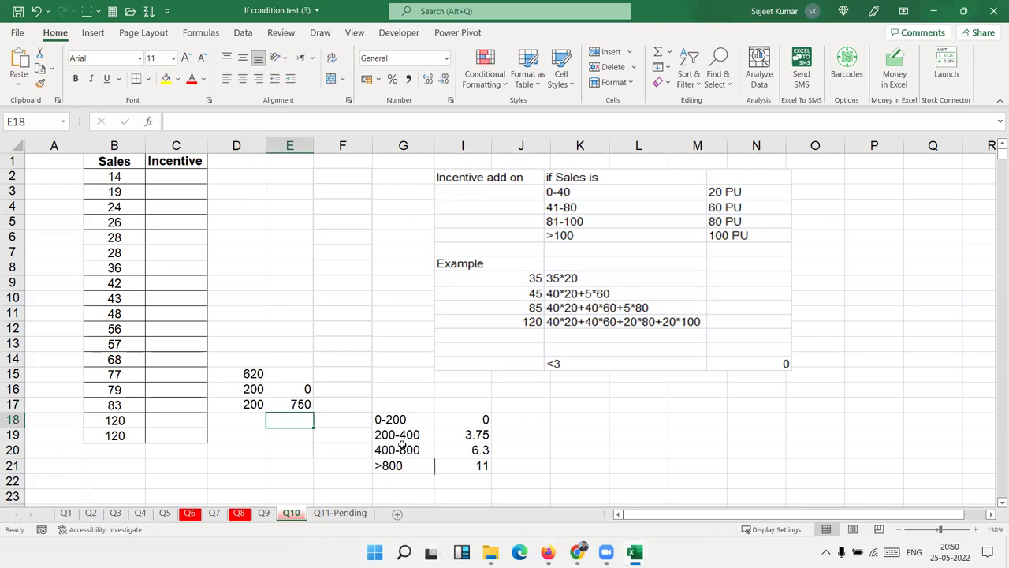
click(300, 402)
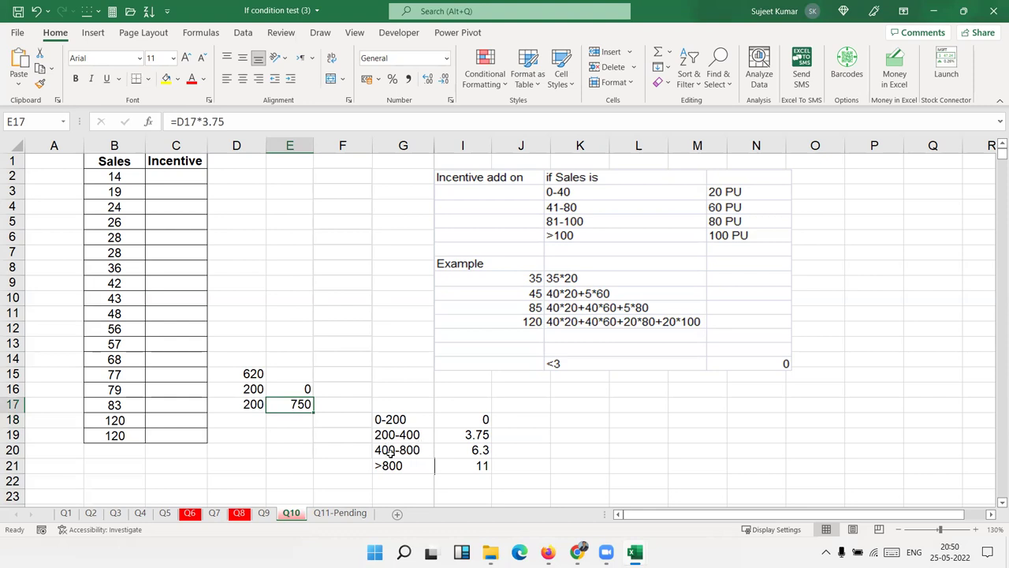
- Enter 220 in D18 with incentive =D18*6.3 (1386) in E18
click(251, 420)
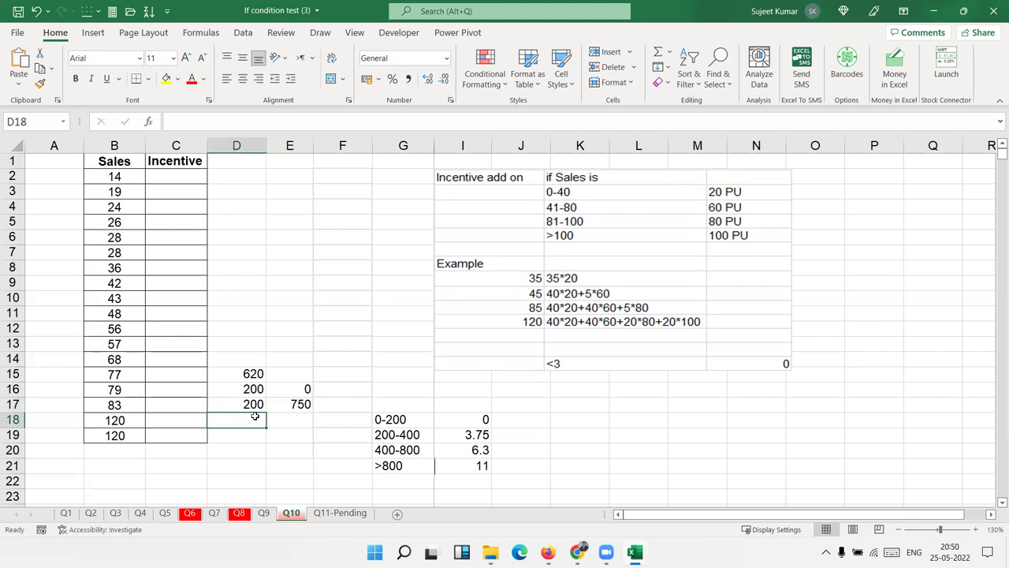
text(220)
key(Tab)
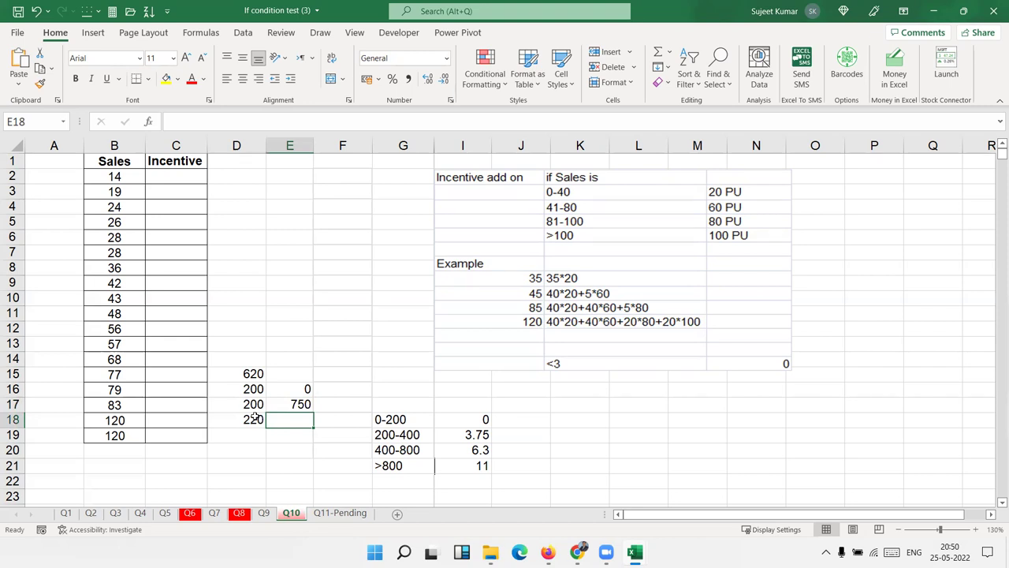
text(=)
click(253, 419)
text(*6.3)
key(Return)
key(Up)
key(Down)
- AutoSum E16:E18 into E19 for a total incentive of 2136
key(alt+equal)
key(Return)
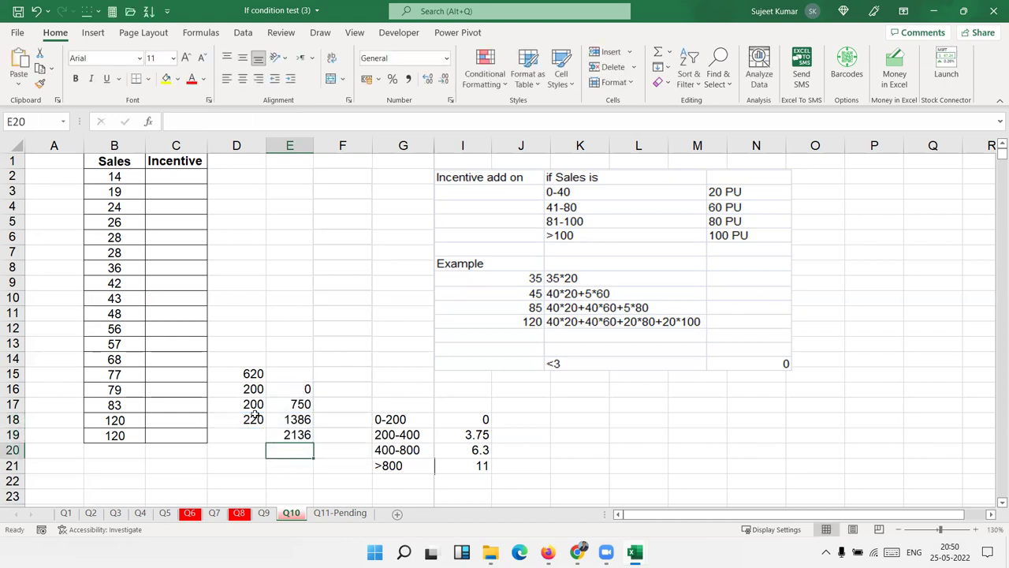
key(Up)
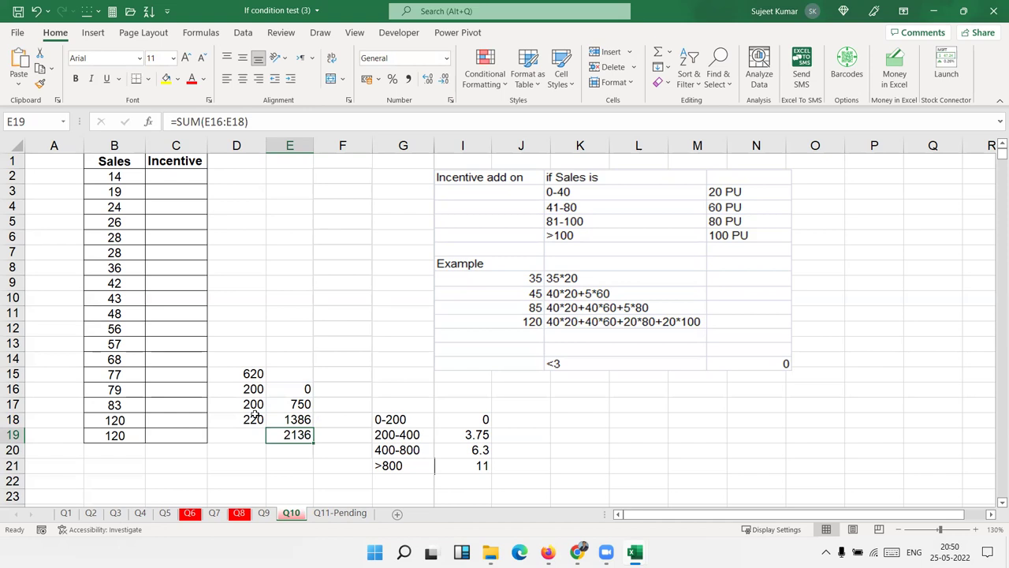
- Check the sum of the D14:E19 worked example, then clear the values in D16:E19
click(240, 364)
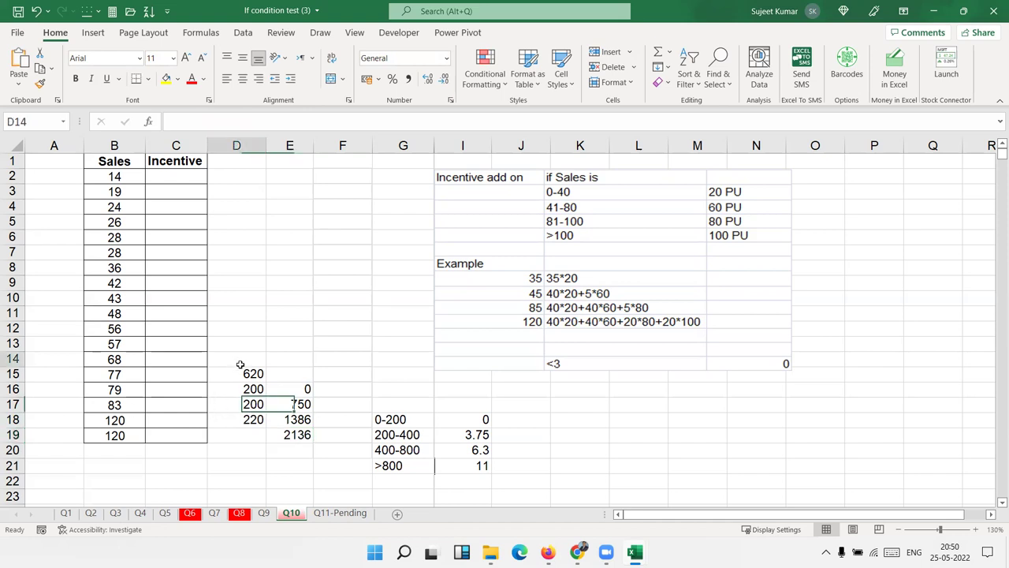
drag(241, 364, 288, 439)
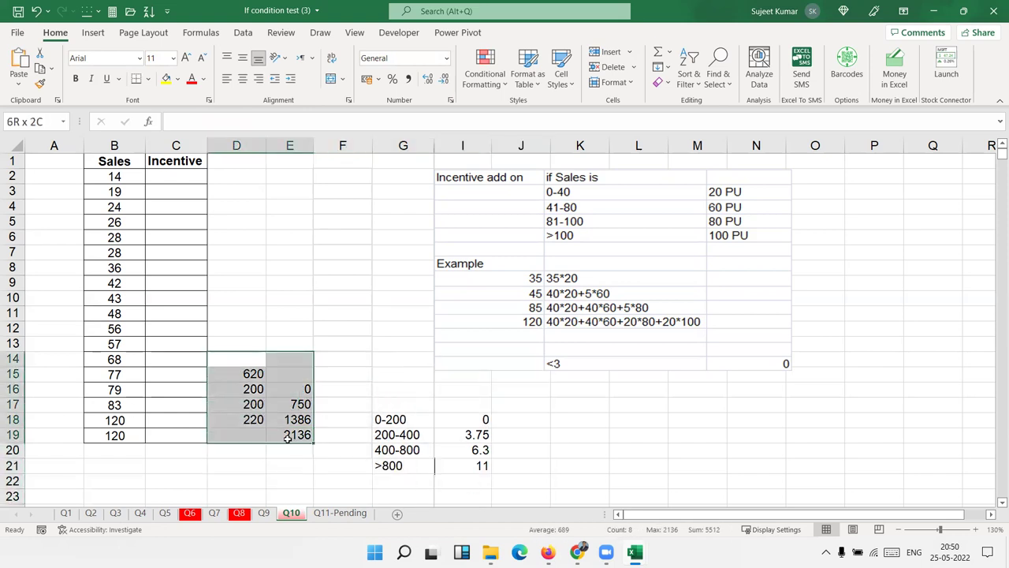
click(251, 414)
drag(247, 390, 297, 440)
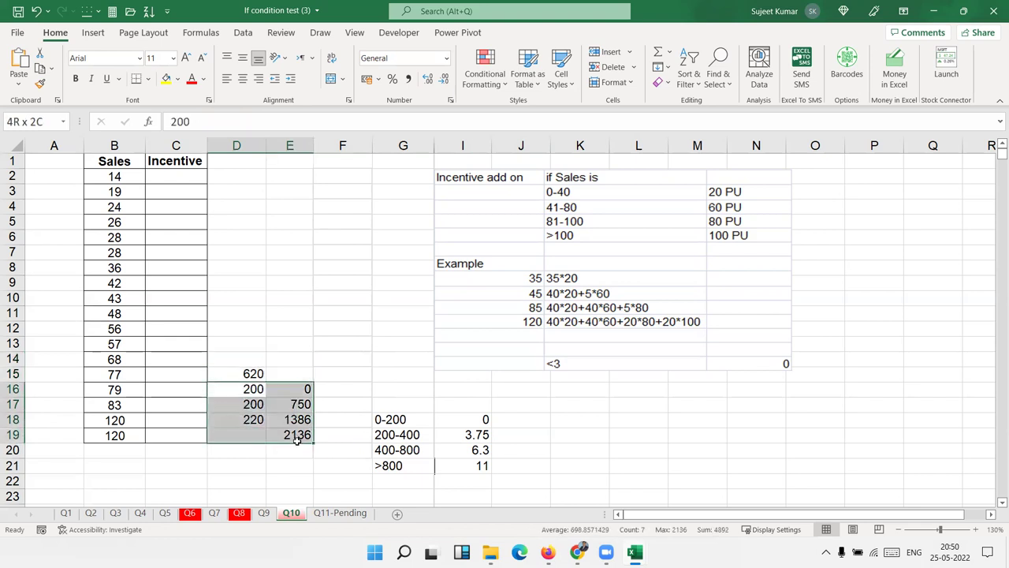
key(Delete)
- Start E15's nested IF: 0 for sales up to 200, then D15-200 for sales up to 400
key(Up)
key(Right)
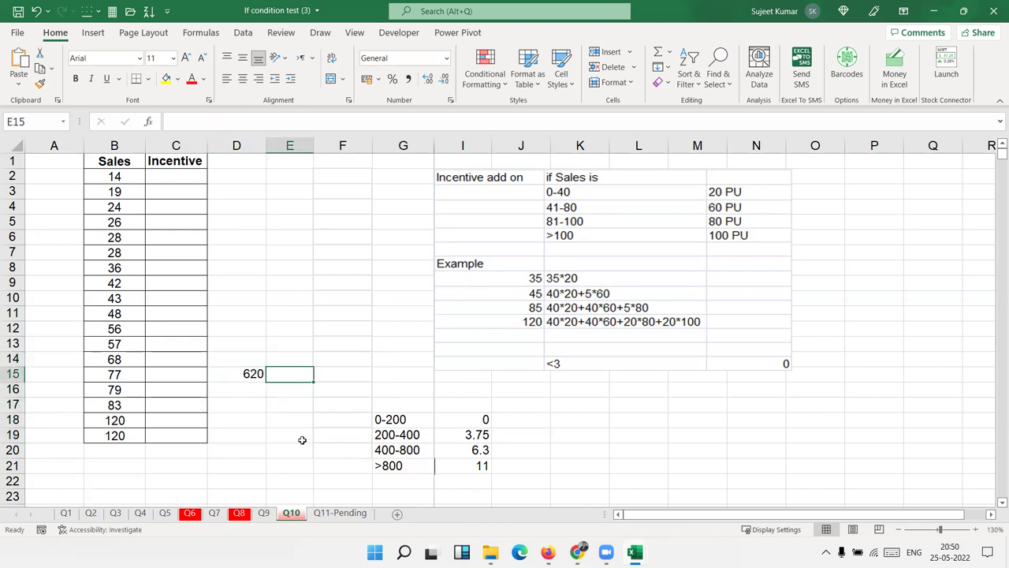
text(=if)
key(Tab)
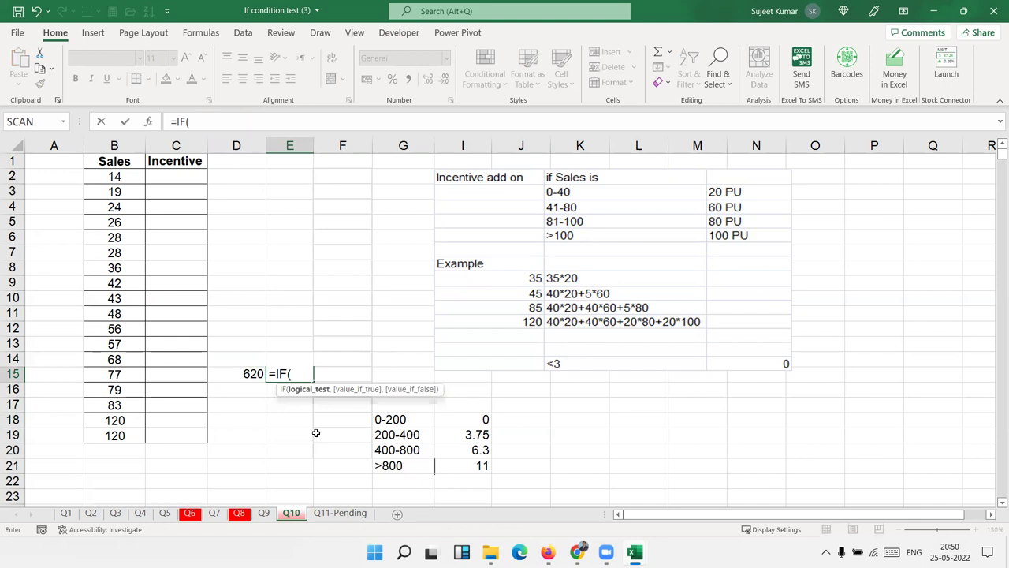
key(Left)
text(<)
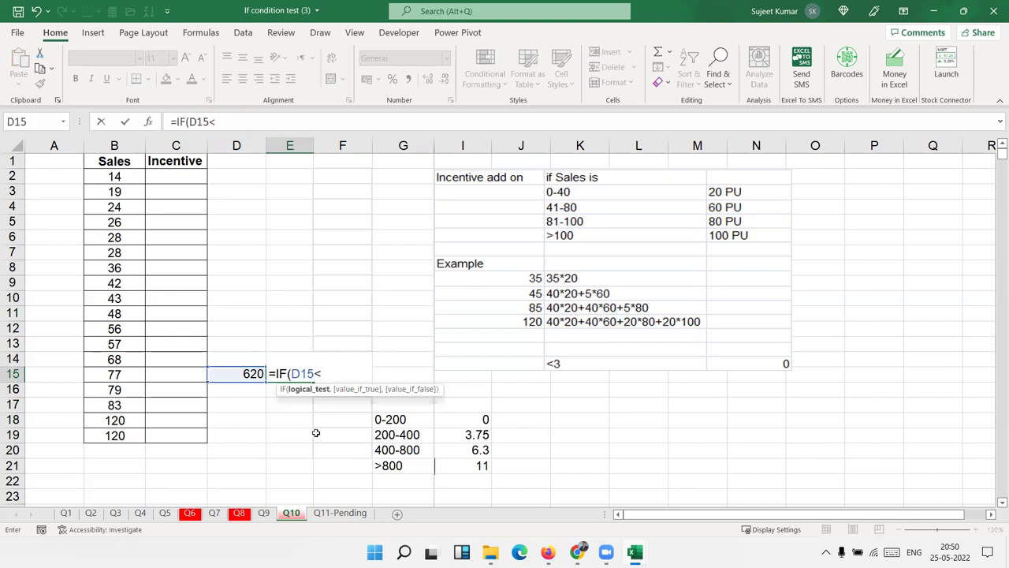
text(=200,0)
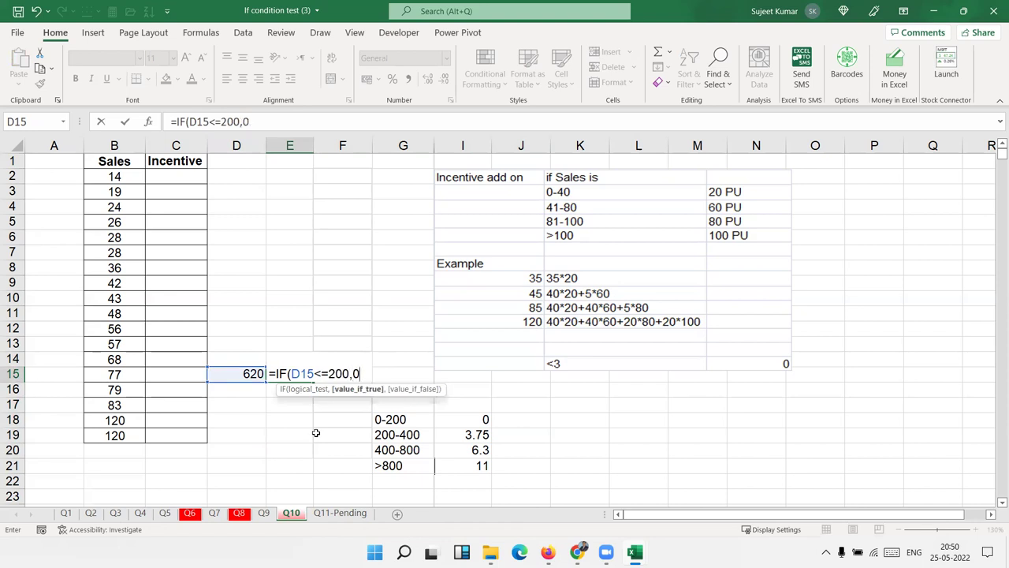
text(,IF()
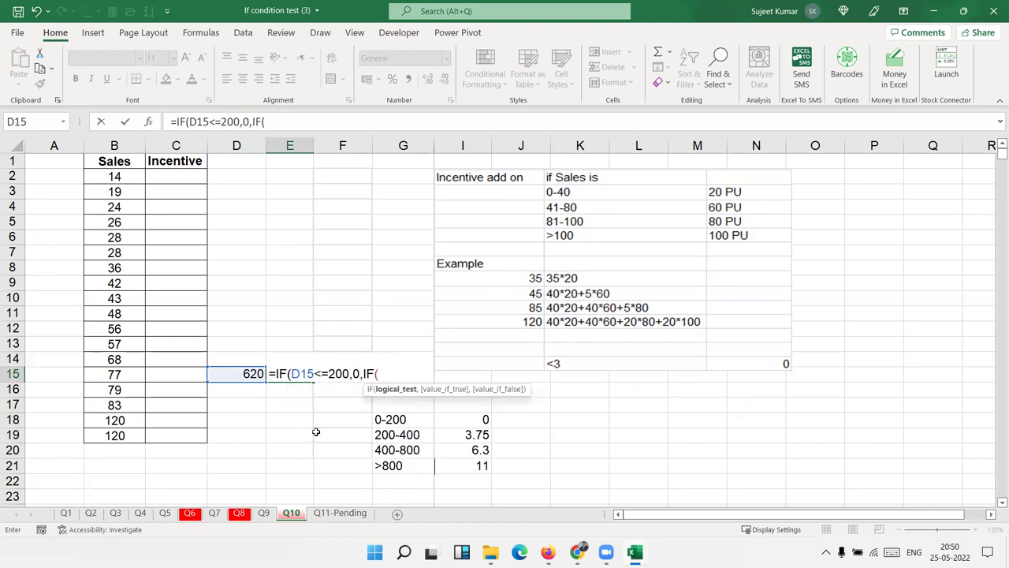
click(246, 372)
text(<=)
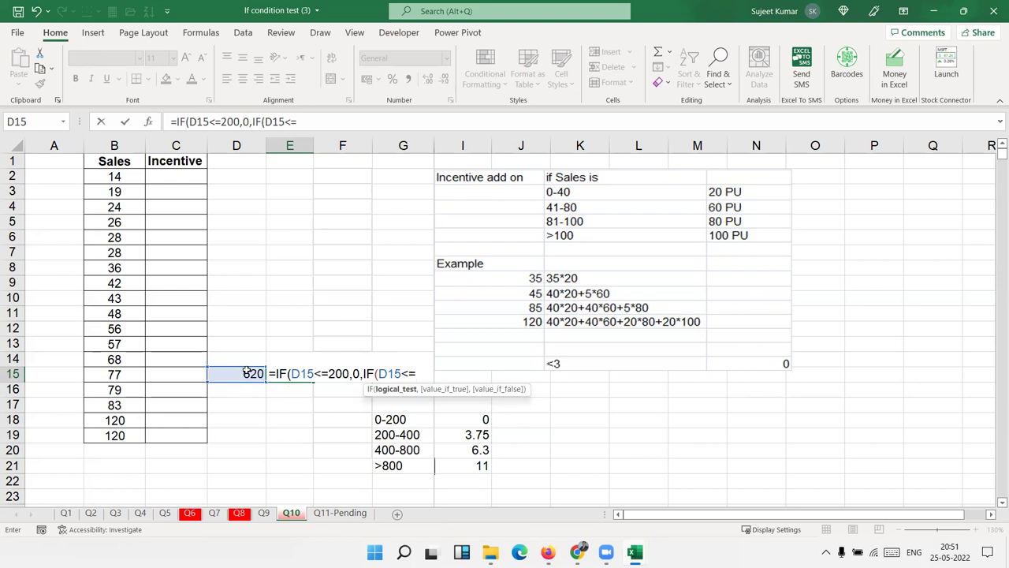
text(400,)
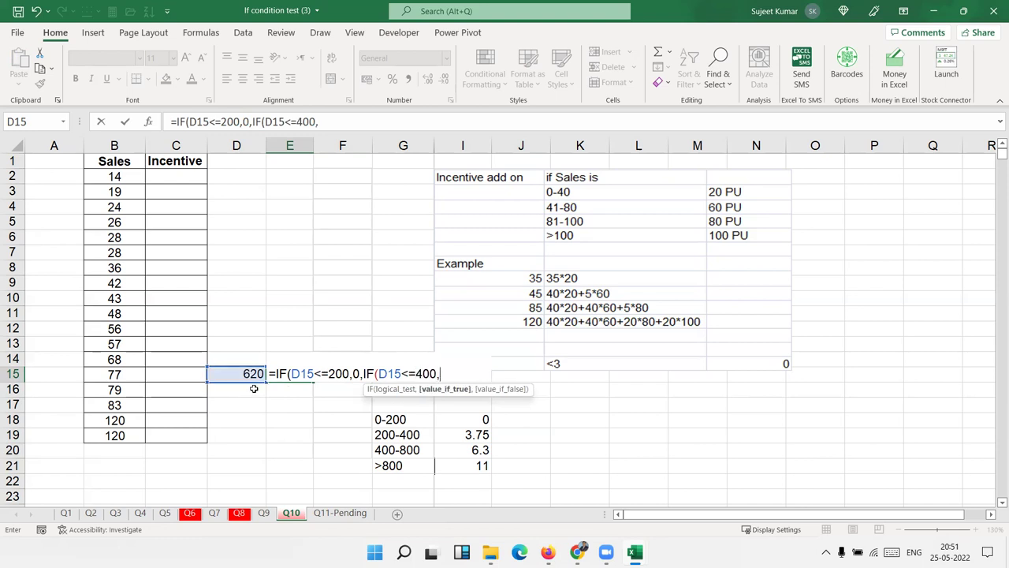
click(249, 374)
text(-200)
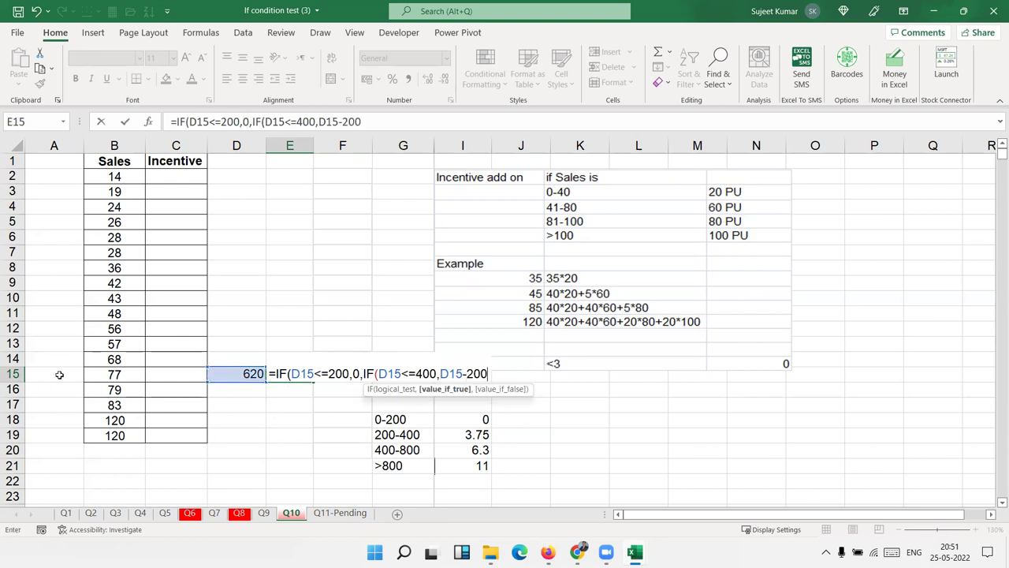
- Bracket D15-200, multiply it by 3.75, and enter the formula, accepting Excel's correction
click(440, 374)
text(()
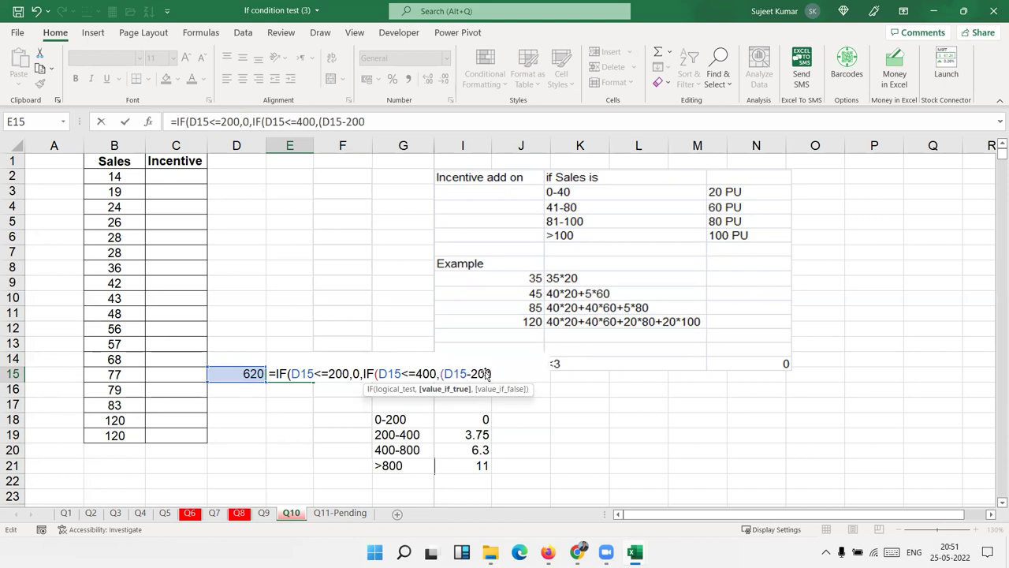
click(379, 122)
text()*)
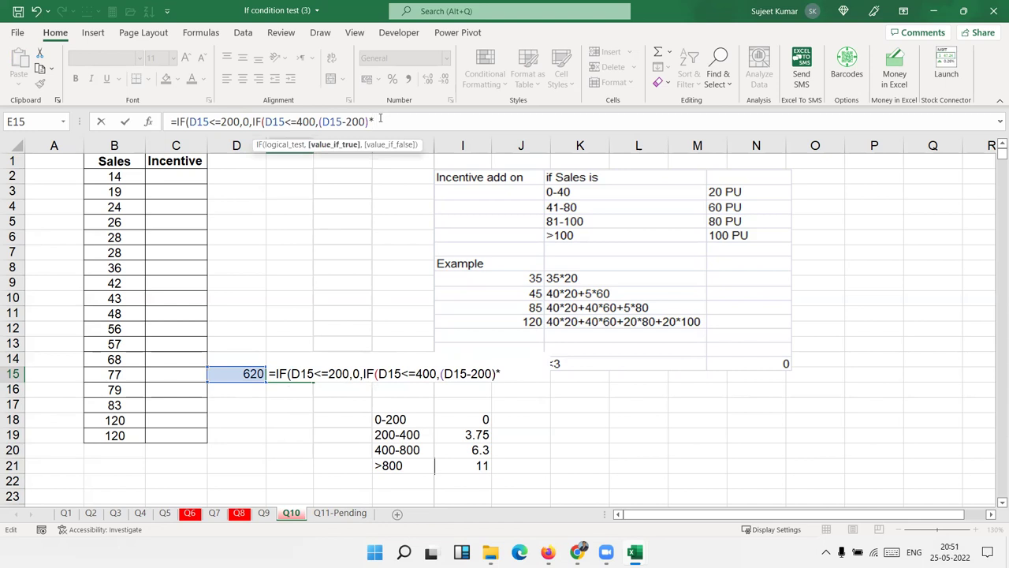
text(3.75)
key(Return)
key(Return)
key(Up)
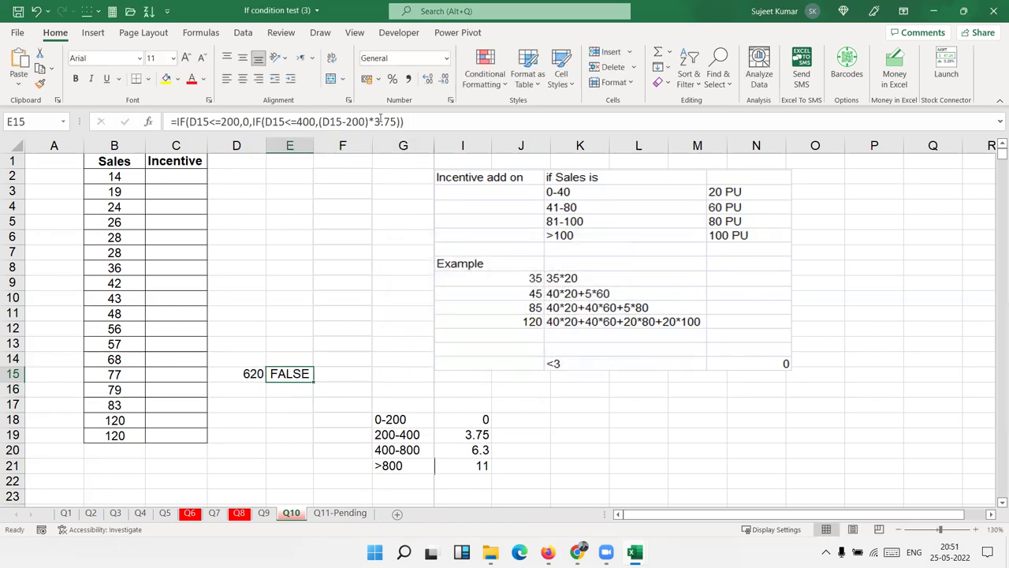
- Add an up-to-800 tier of 200*3.75 plus the excess over 400, so E15 returns 2136
key(F2)
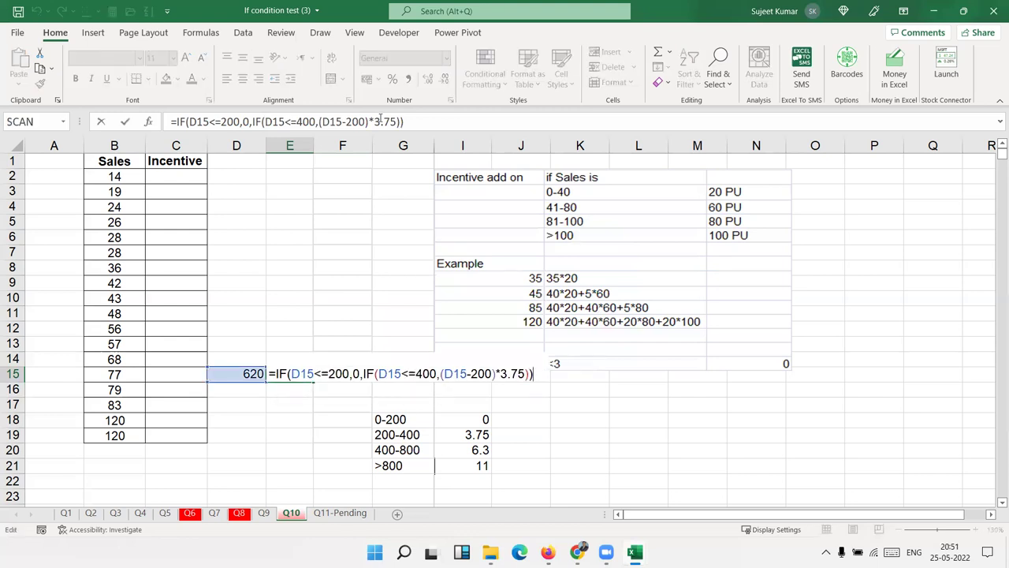
key(BackSpace)
key(BackSpace)
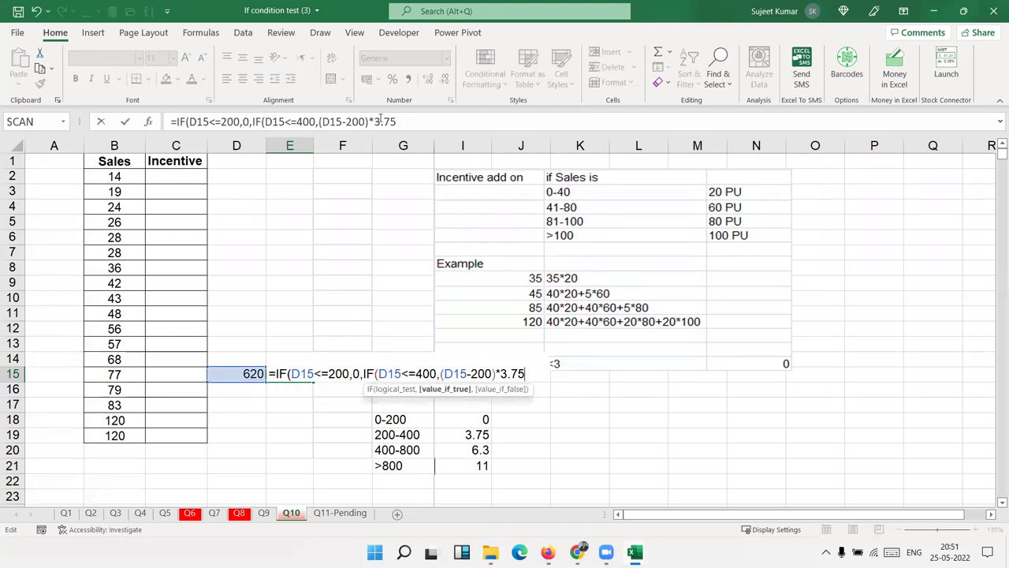
text(,IF()
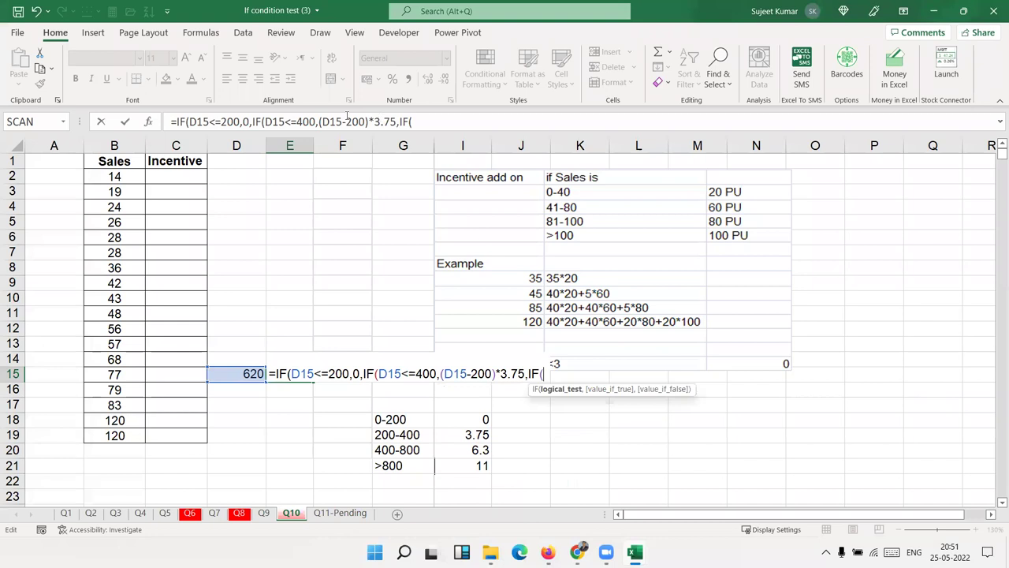
click(249, 374)
text(<=800,0+200*)
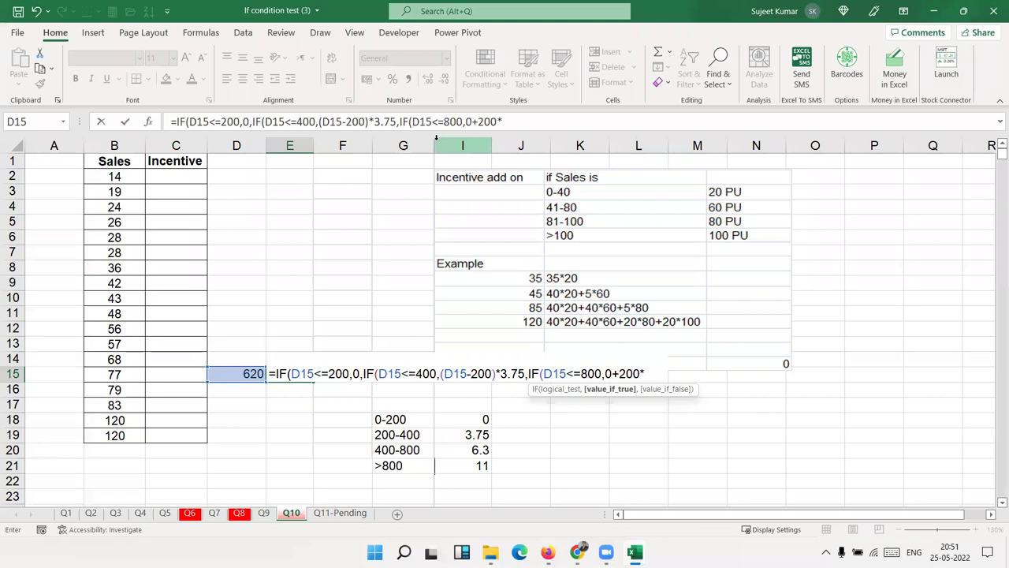
text(3.75+()
click(240, 375)
text(-)
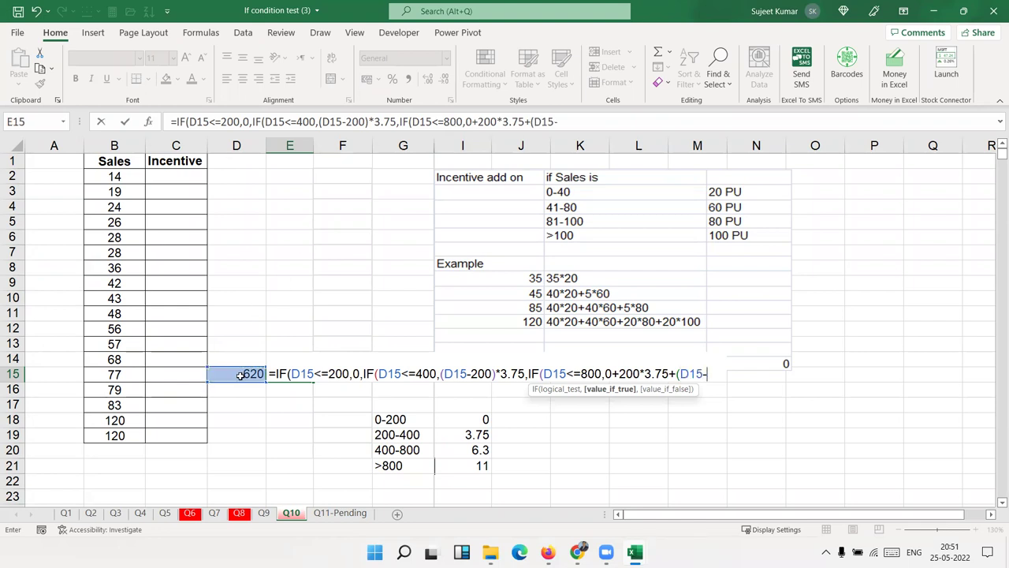
text(400))
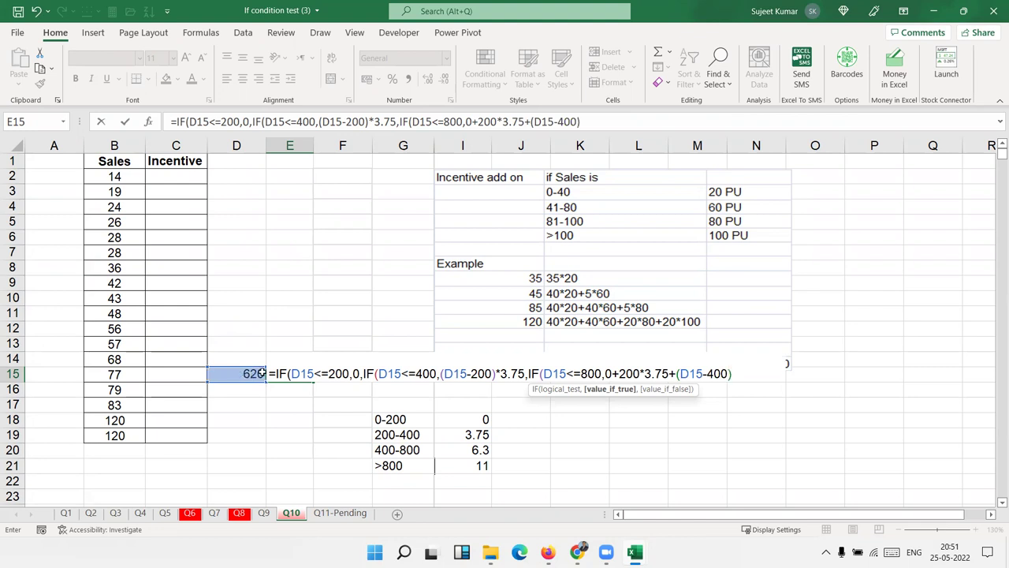
text(*)
text(6)
text(3))
key(Return)
key(Return)
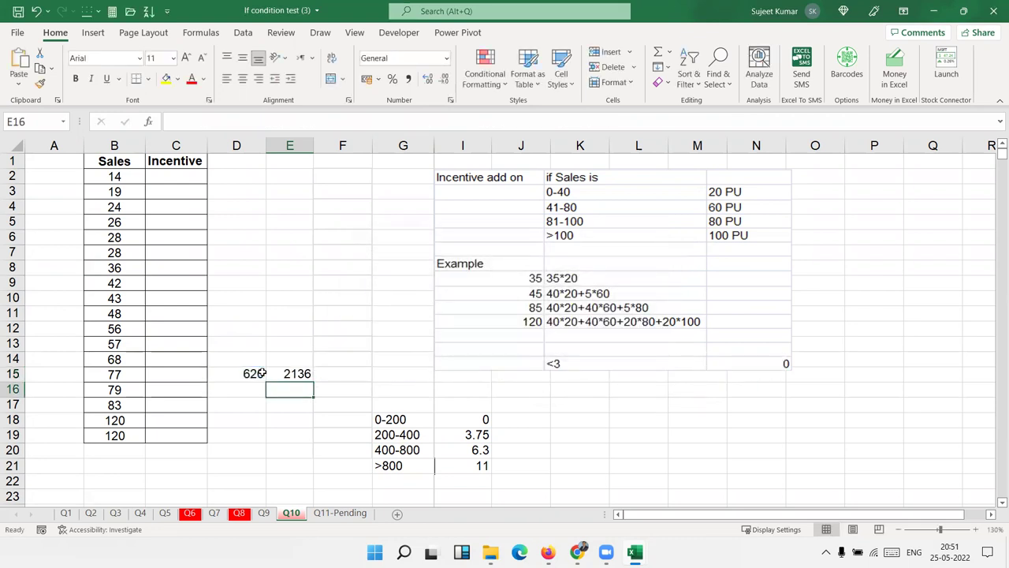
key(Up)
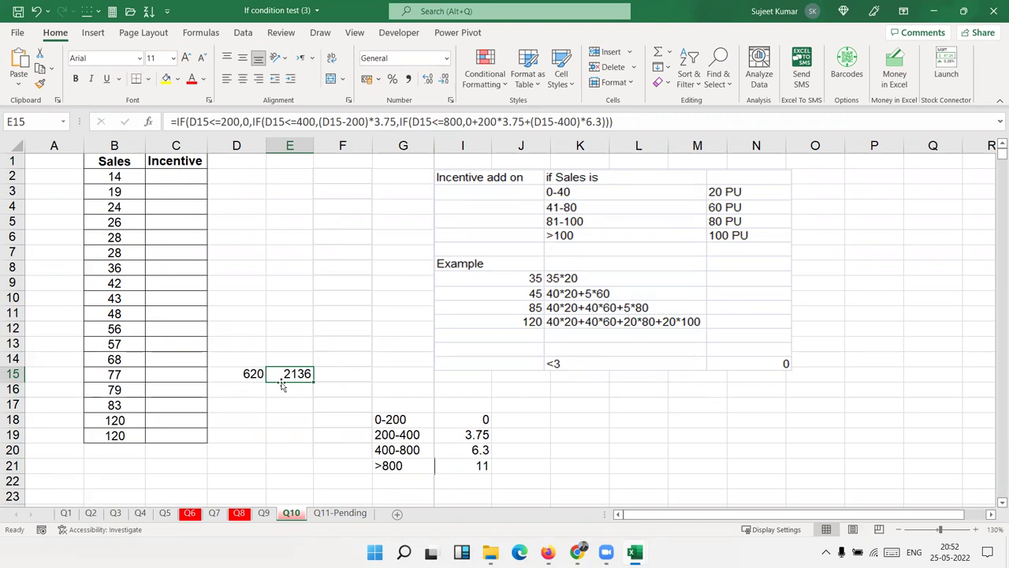
double_click(284, 376)
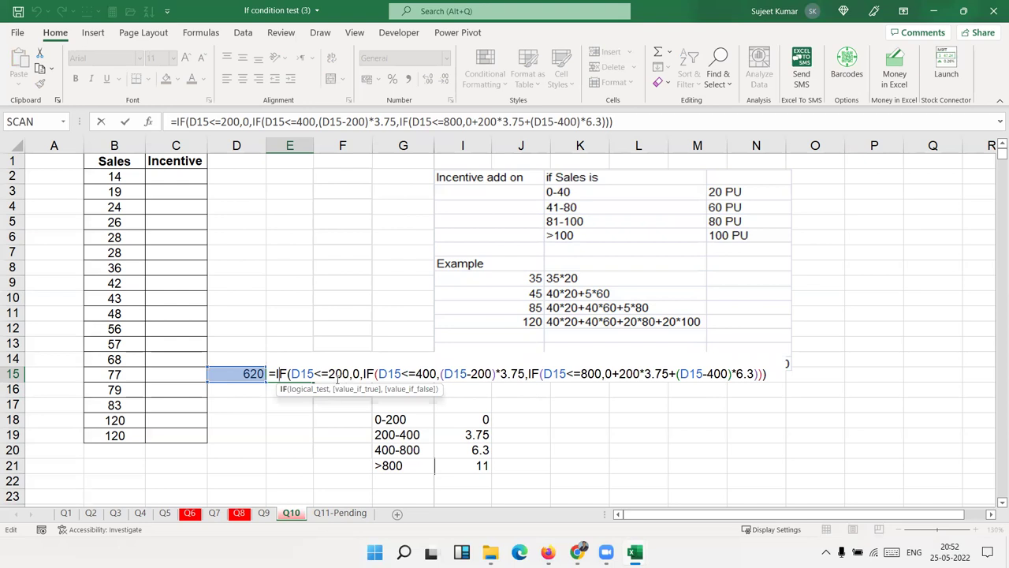
drag(350, 374, 290, 374)
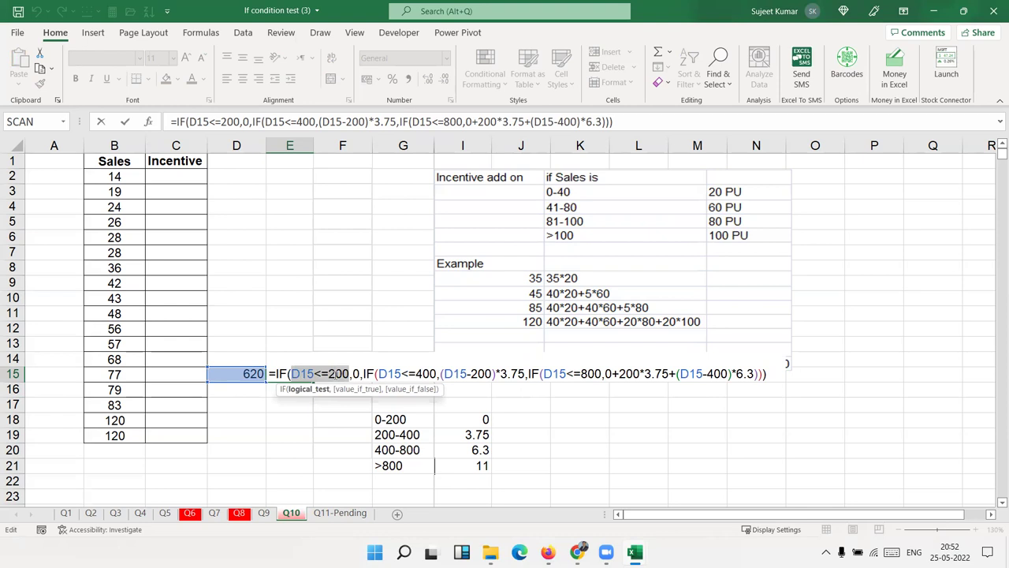
click(356, 374)
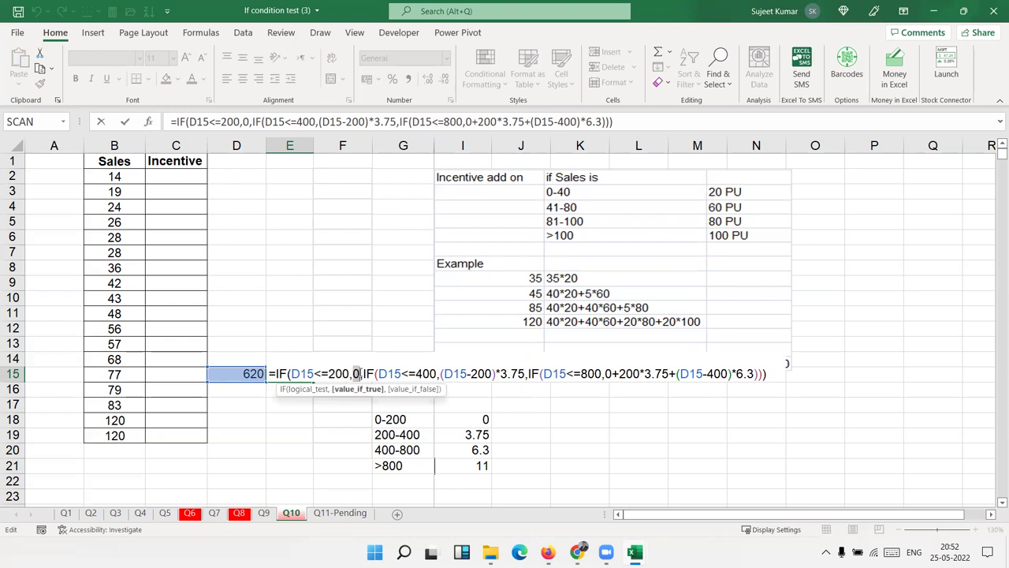
key(Right)
key(Right)
key(Right)
key(shift+End)
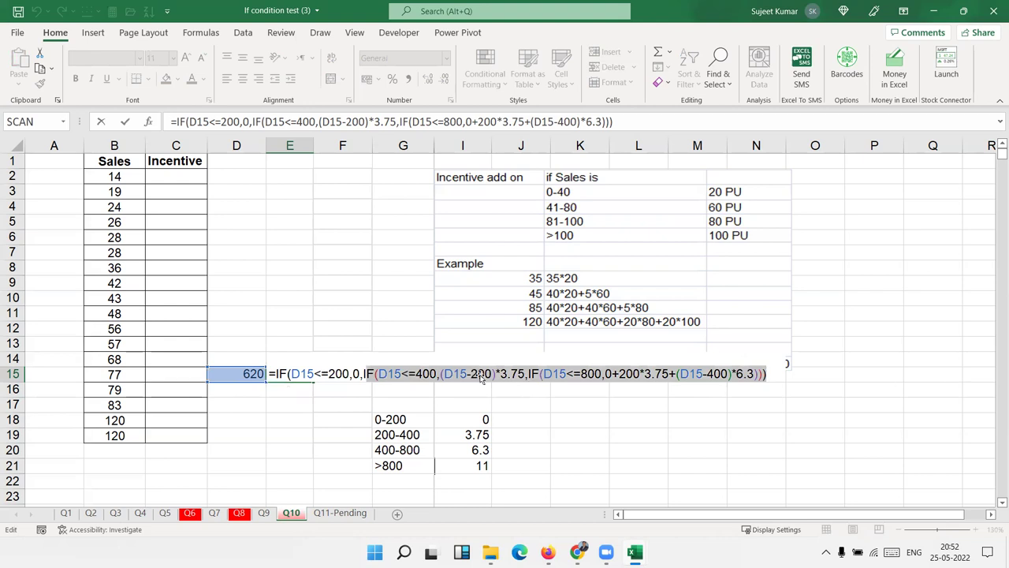
click(432, 373)
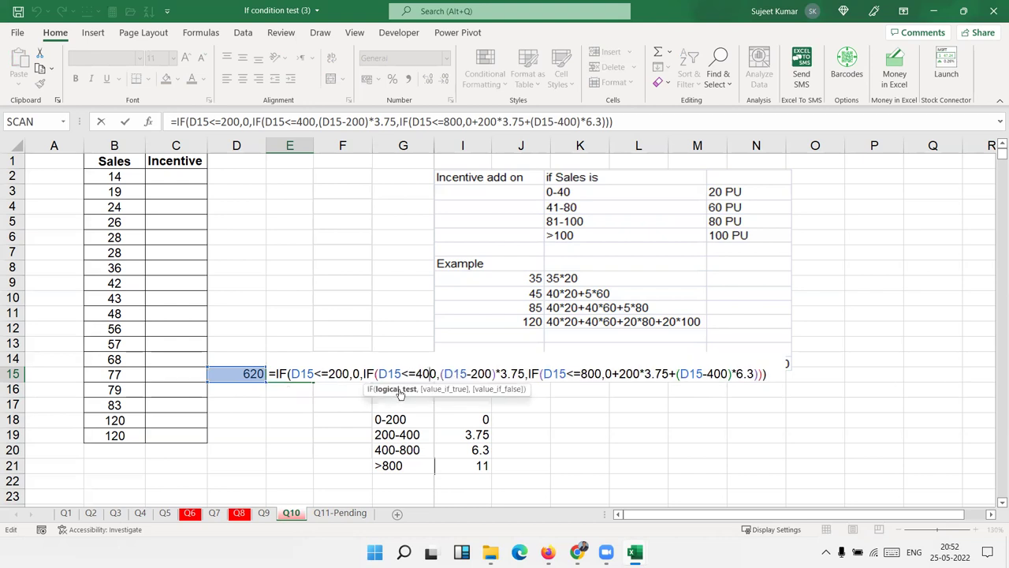
drag(418, 374, 387, 374)
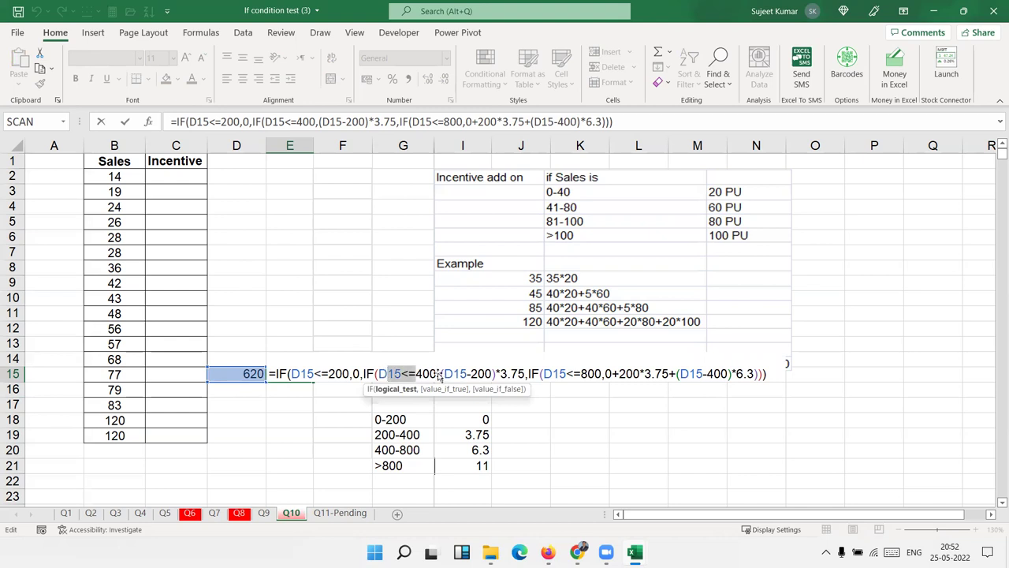
click(456, 376)
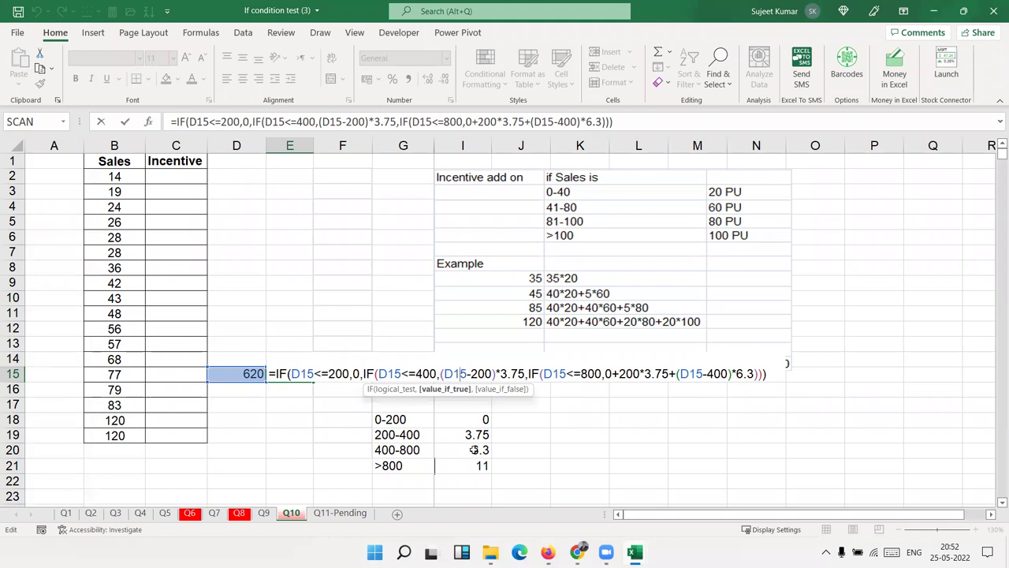
click(613, 375)
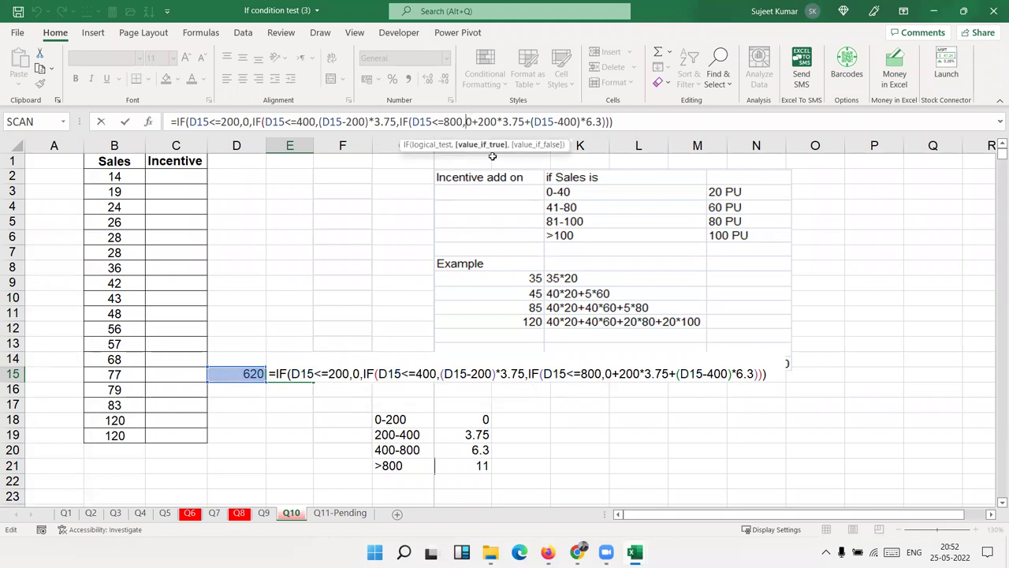
click(611, 375)
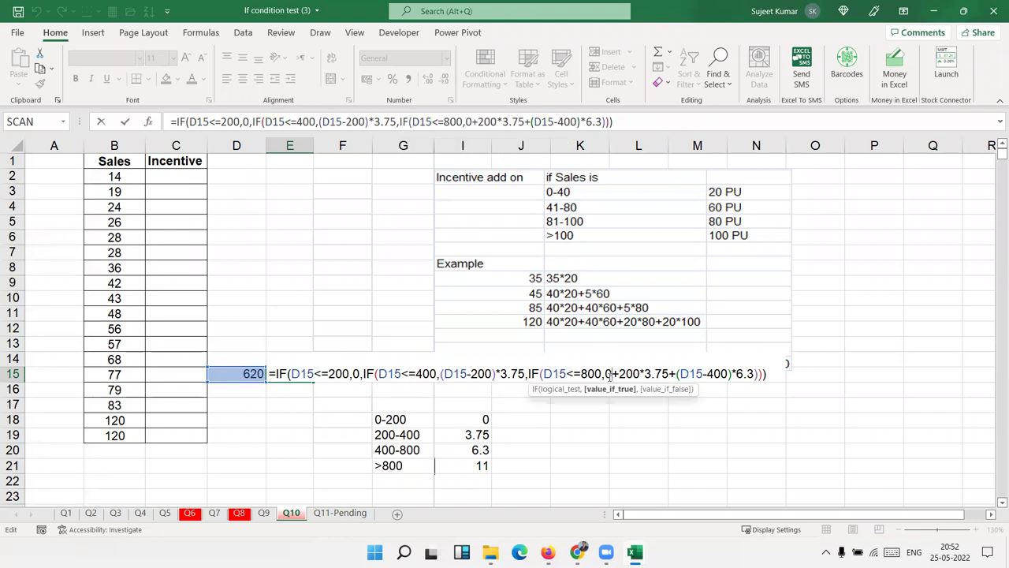
click(632, 373)
double_click(607, 374)
drag(607, 374, 671, 375)
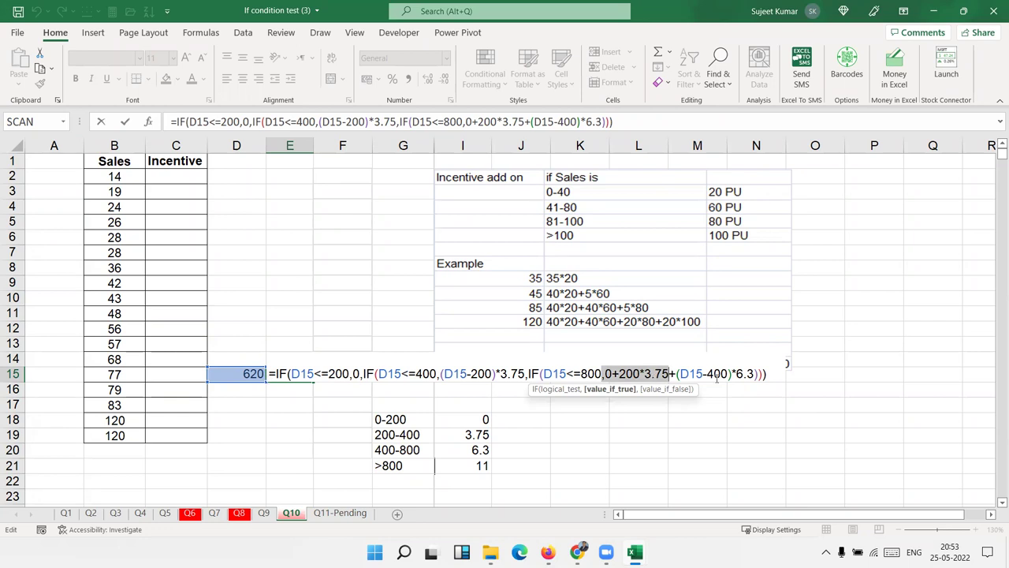
drag(696, 374, 727, 373)
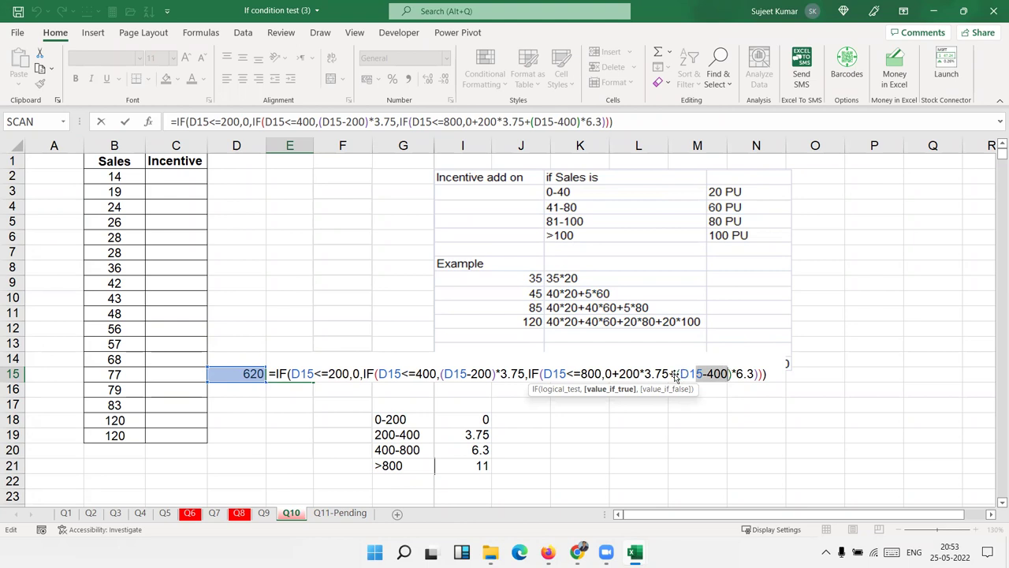
click(683, 374)
drag(680, 374, 755, 373)
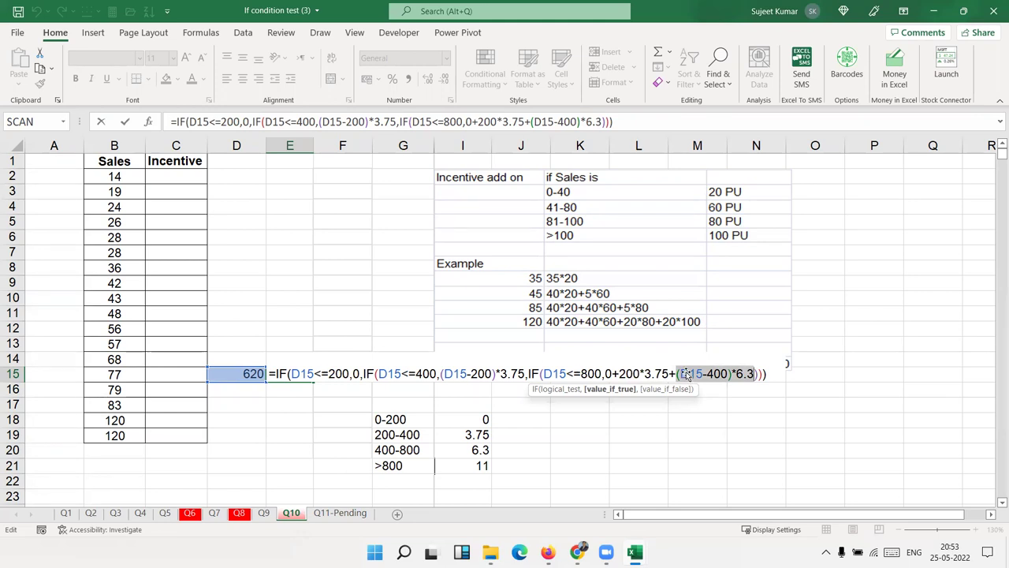
- Move the 620 value and its formula from D15:E15 to D18:E18, then switch to the Q6 sheet
key(Return)
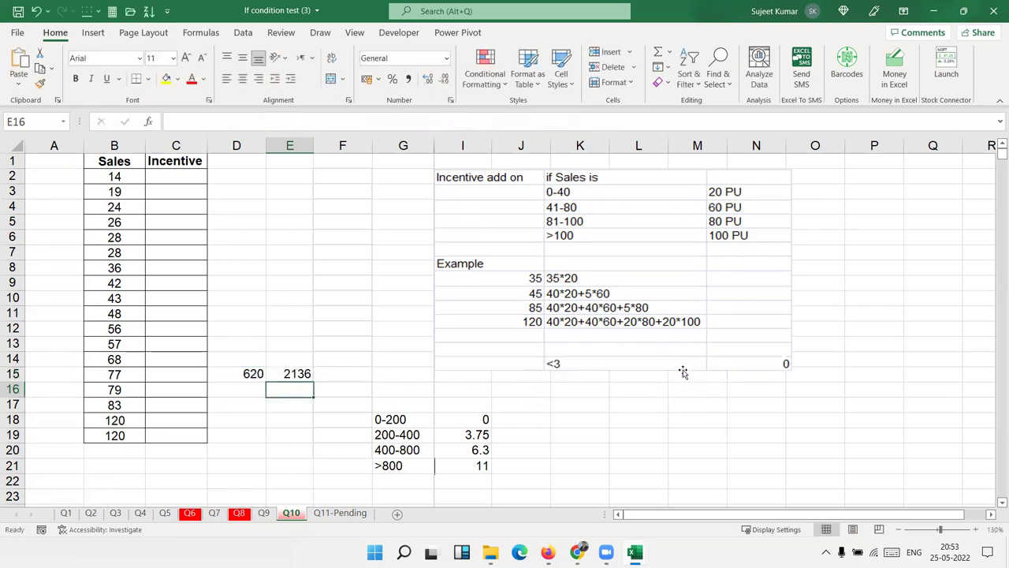
mouse_move(243, 374)
mouse_down()
mouse_move(270, 374)
mouse_move(277, 418)
mouse_up()
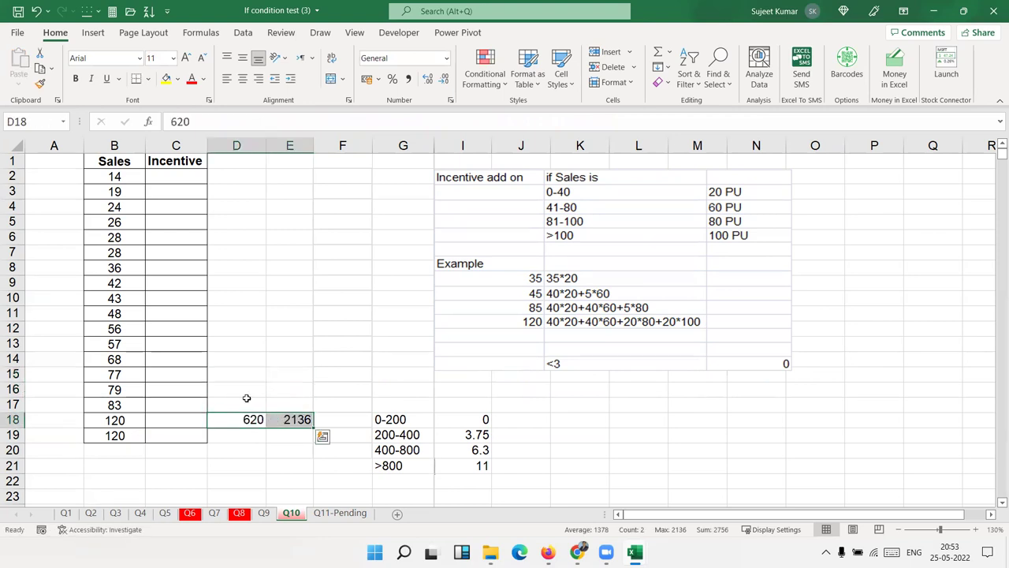
click(289, 419)
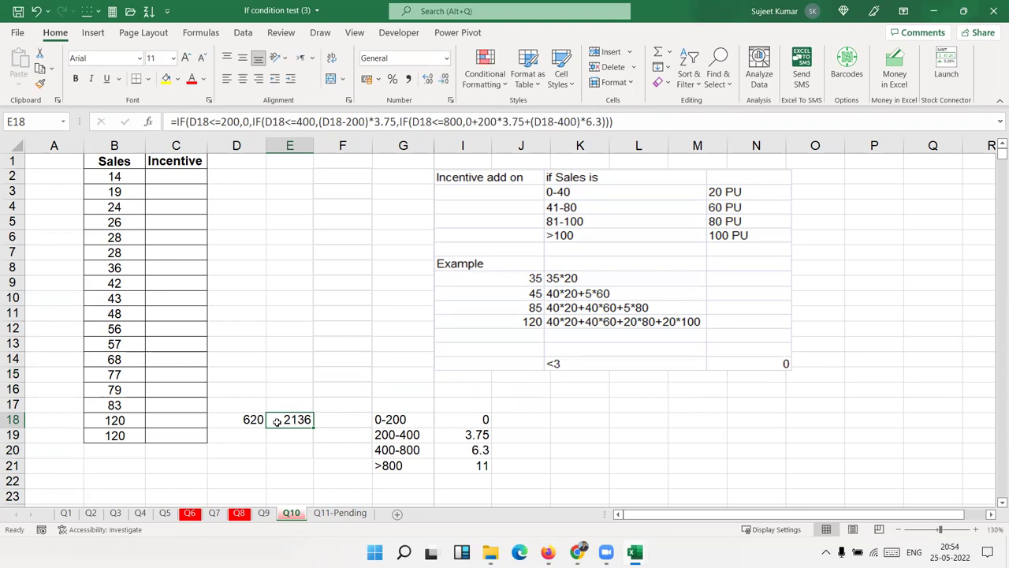
click(193, 516)
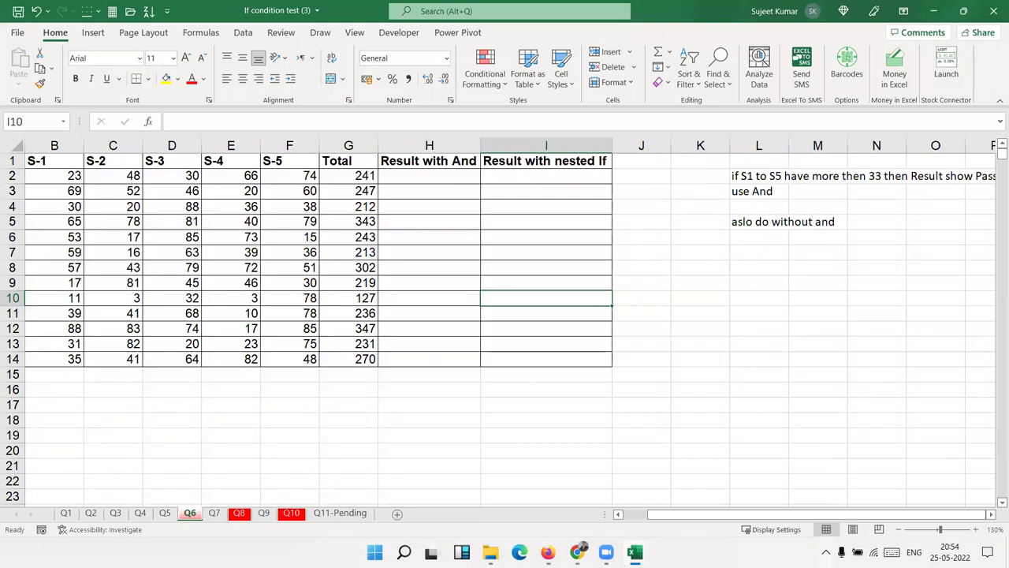
click(827, 552)
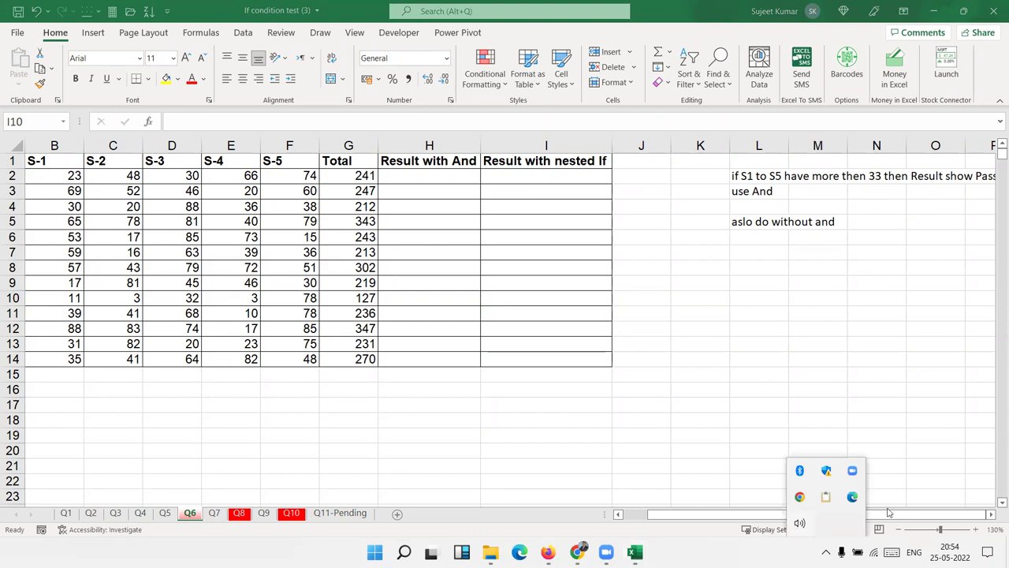
click(800, 523)
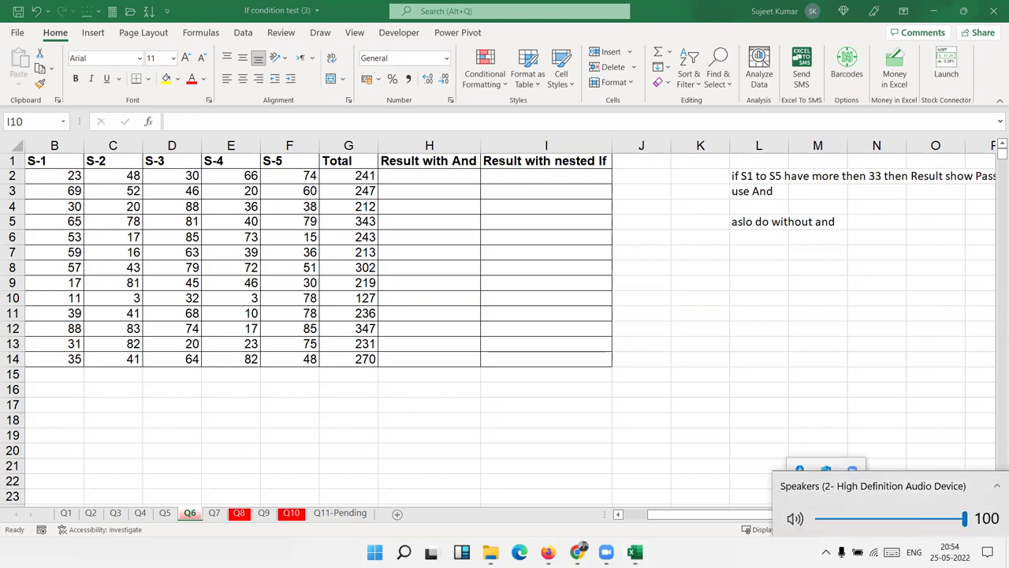
click(727, 274)
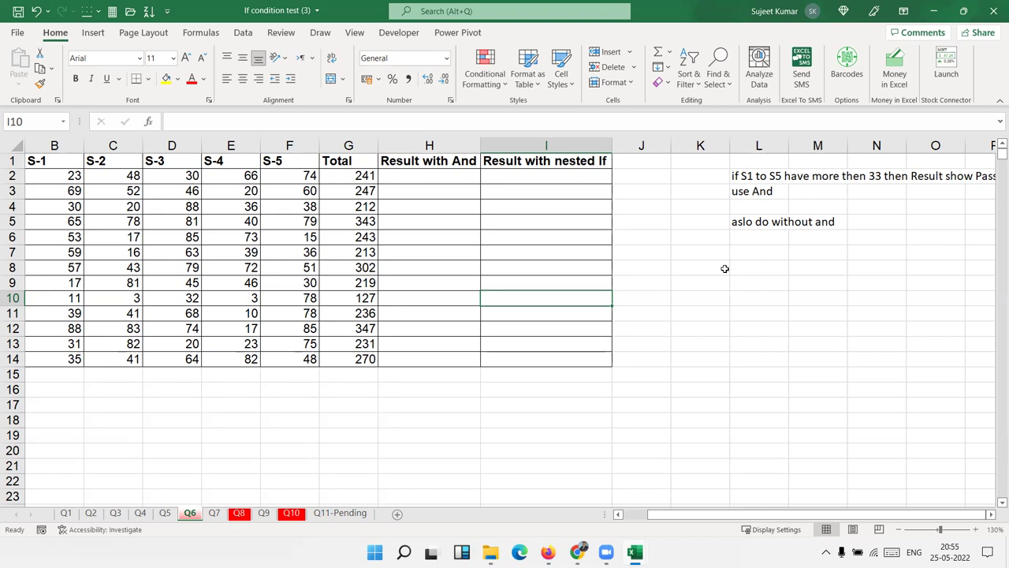
- Begin an =AND formula in H2, cancel it, and return to the Q10 sheet
click(444, 178)
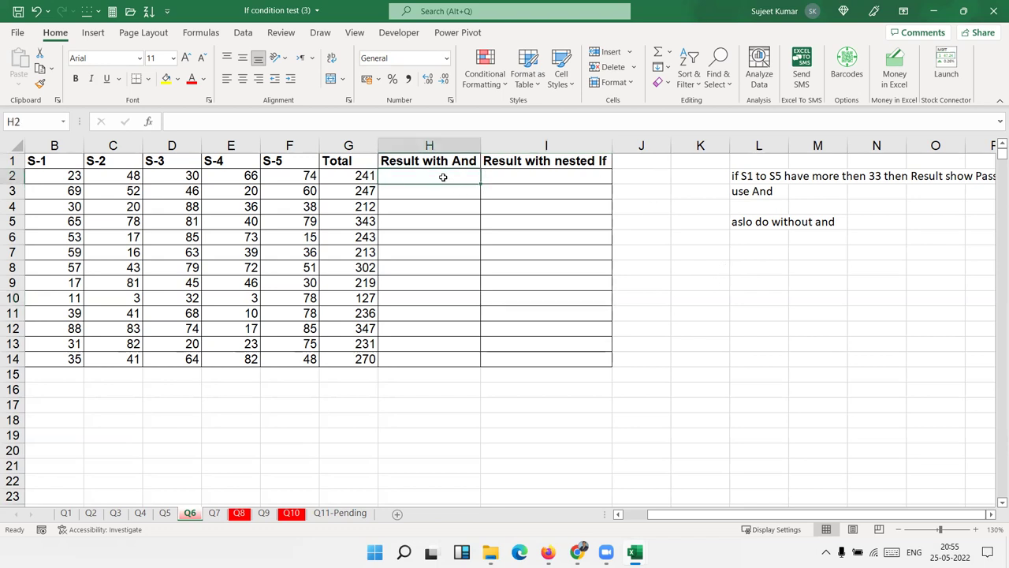
text(=ab)
key(BackSpace)
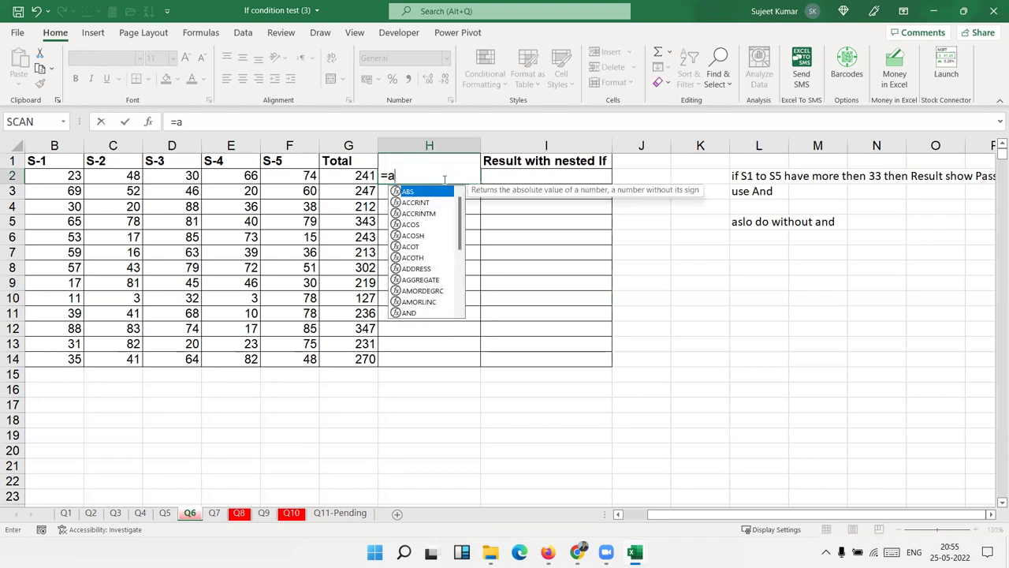
text(nd)
key(Tab)
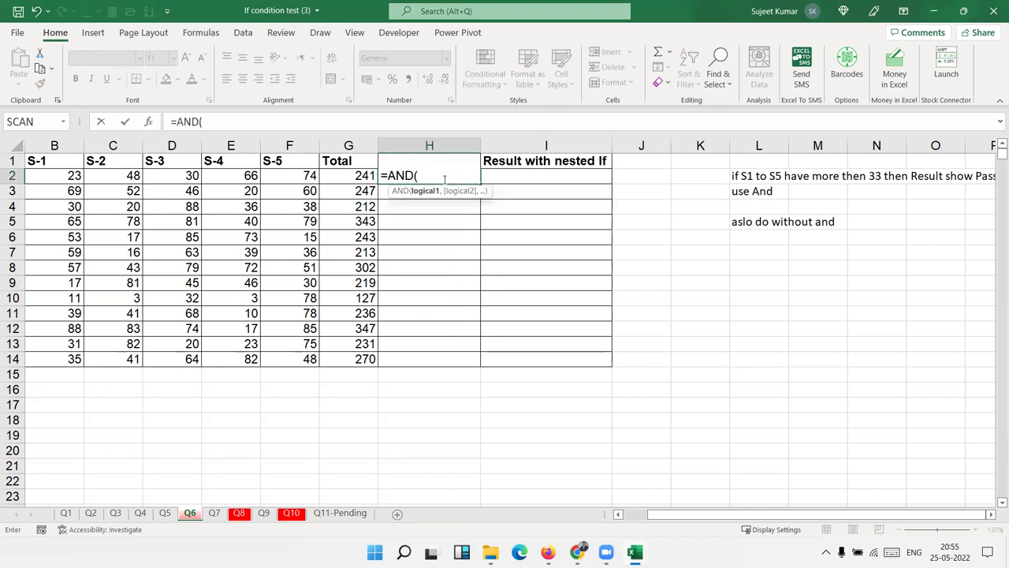
key(Escape)
key(ctrl+z)
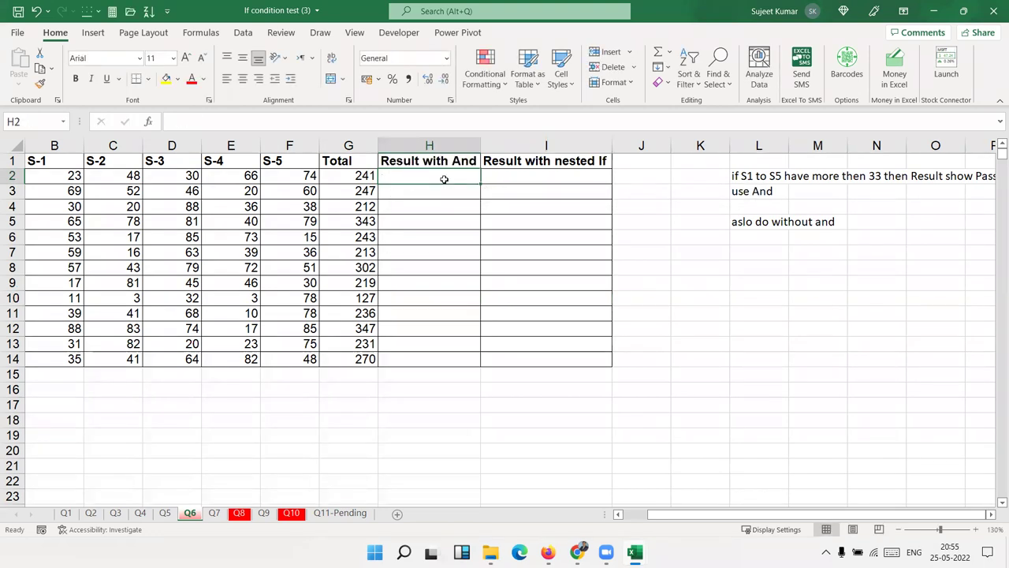
key(Down)
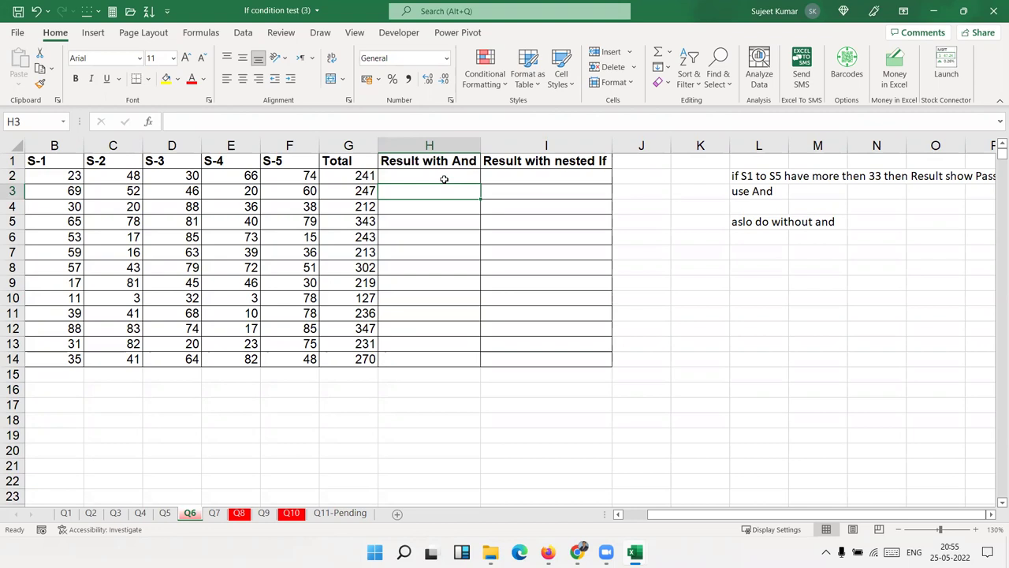
key(Right)
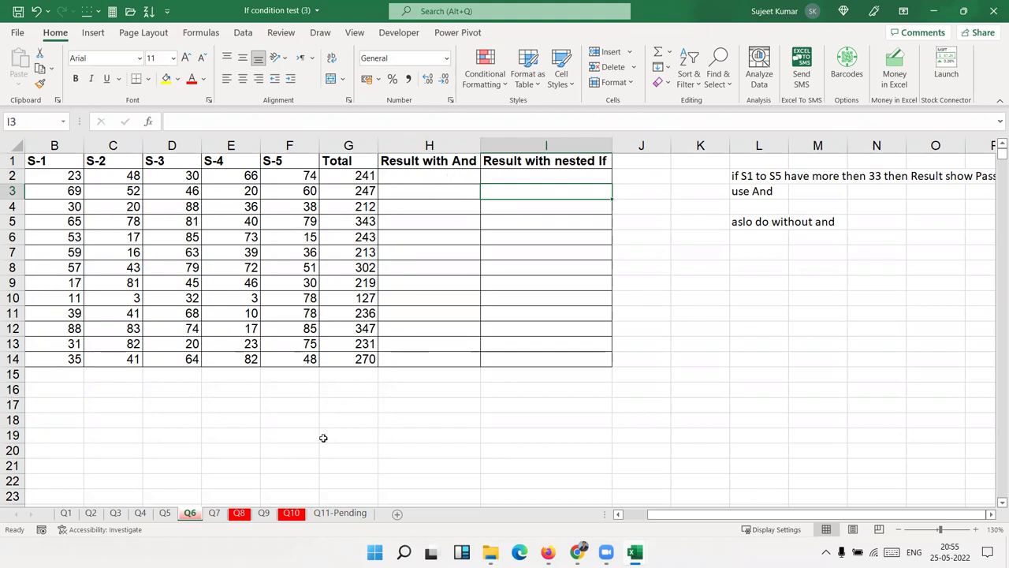
click(302, 517)
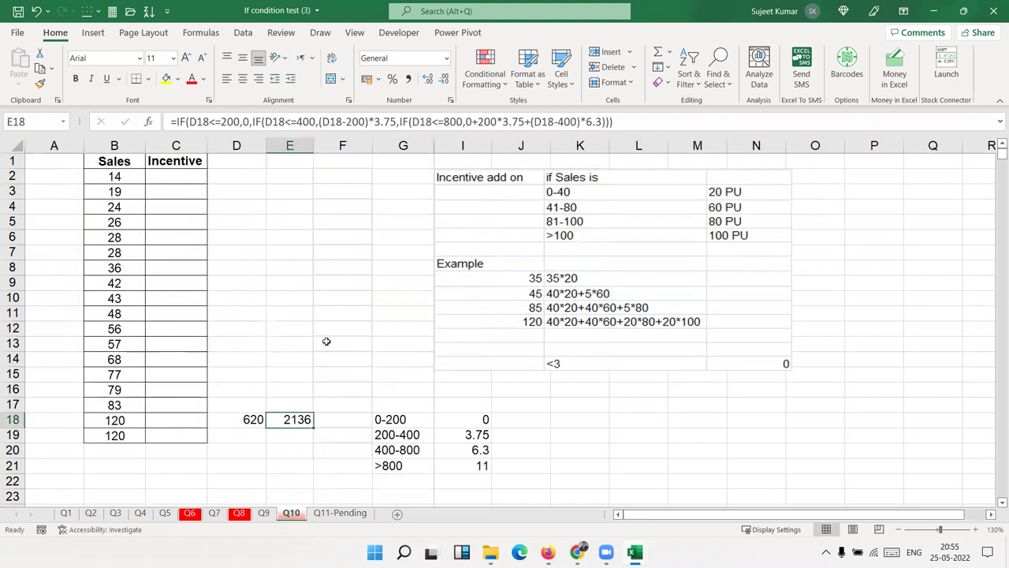
click(248, 190)
click(318, 421)
click(297, 419)
click(168, 176)
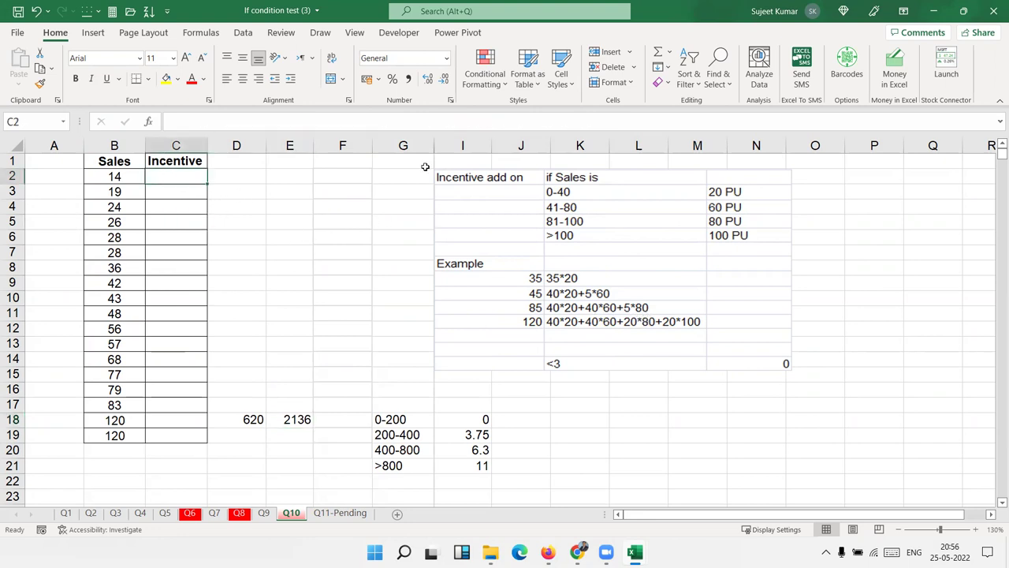
- Type C2's nested IF testing B2 at <=40, <=80, <=100 and >100, returning 20, 60, 80, 100
text(=)
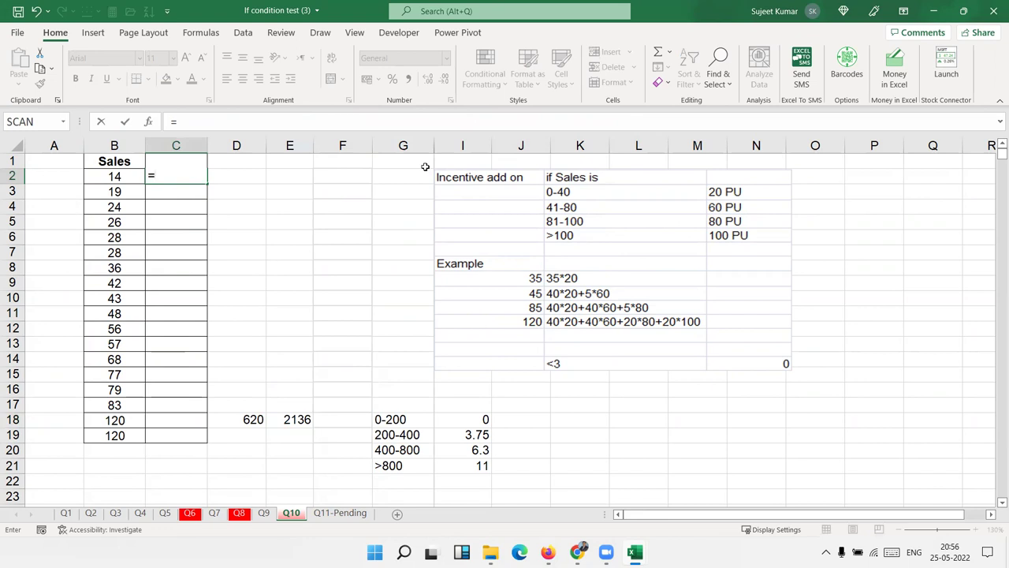
key(Left)
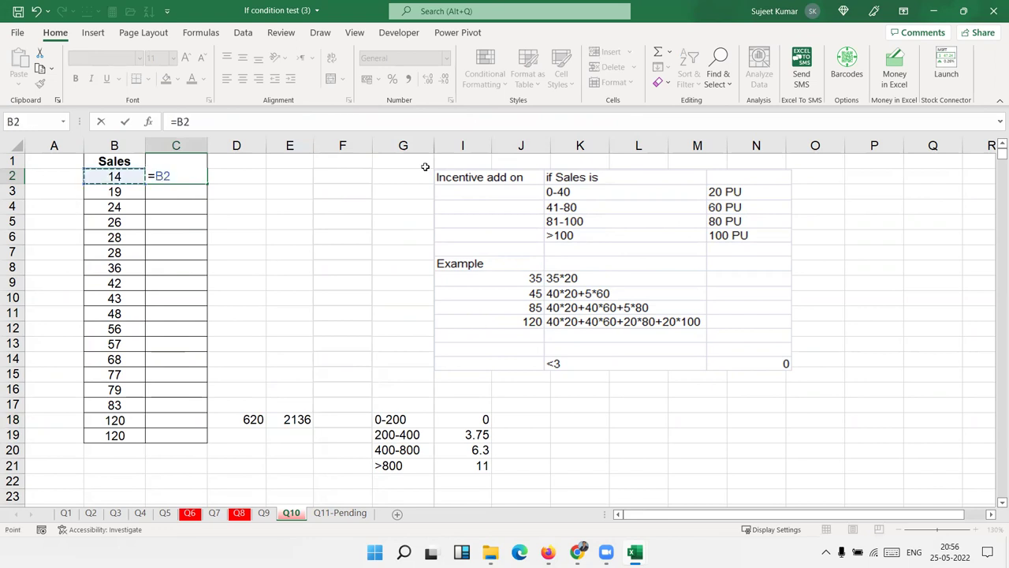
text(<=40)
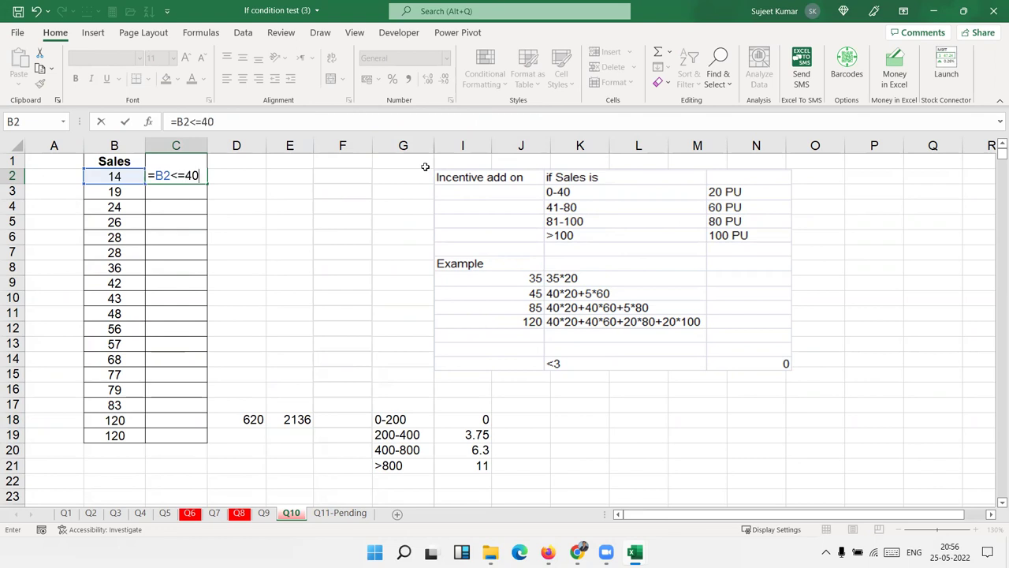
text(,20)
text(,)
text(if)
key(Tab)
text(B2)
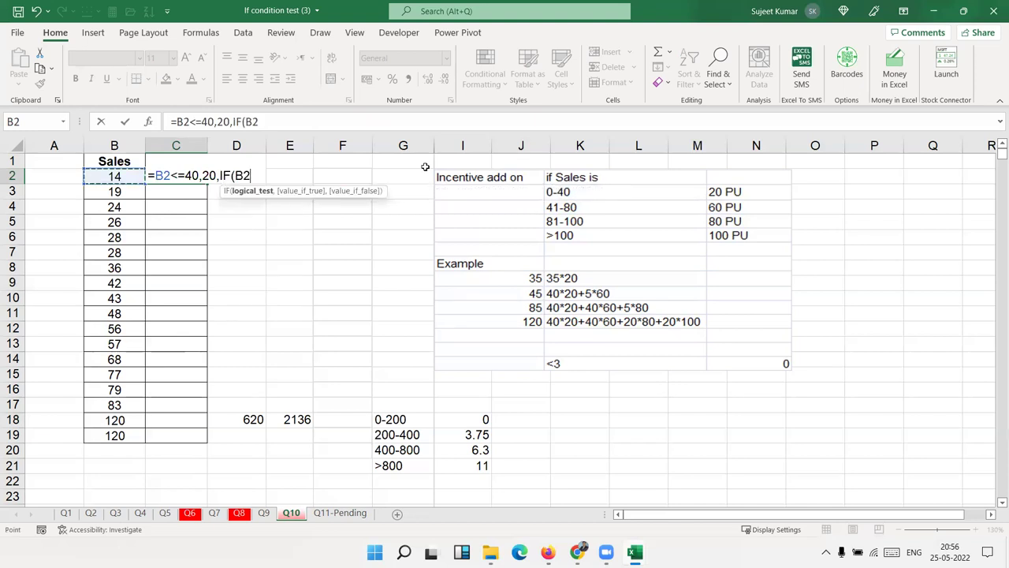
text(<= 80,60,if()
key(Left)
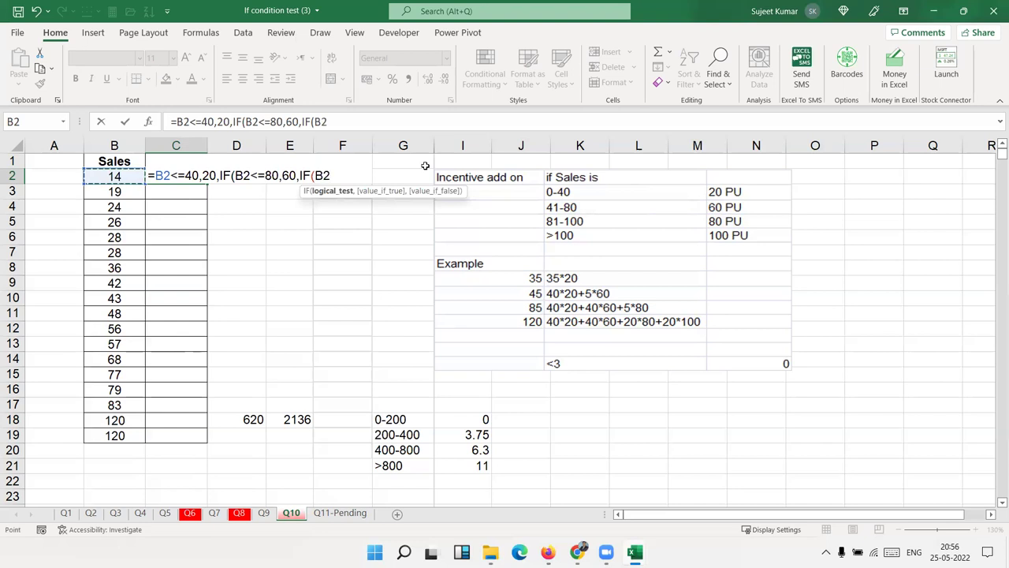
text(<=80)
key(BackSpace)
key(BackSpace)
text(100,80,IF(B2<=)
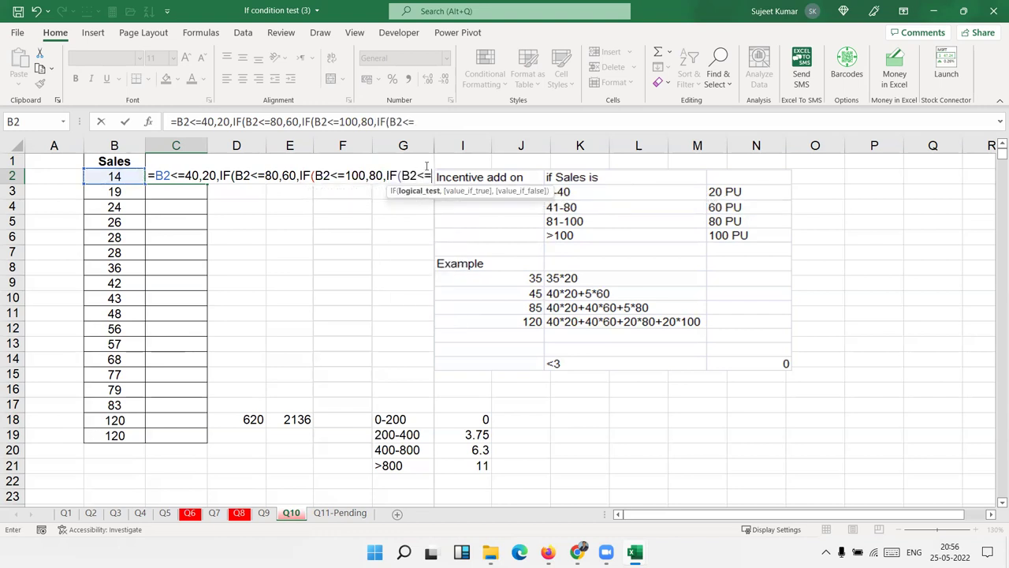
key(BackSpace)
key(BackSpace)
text(>100)
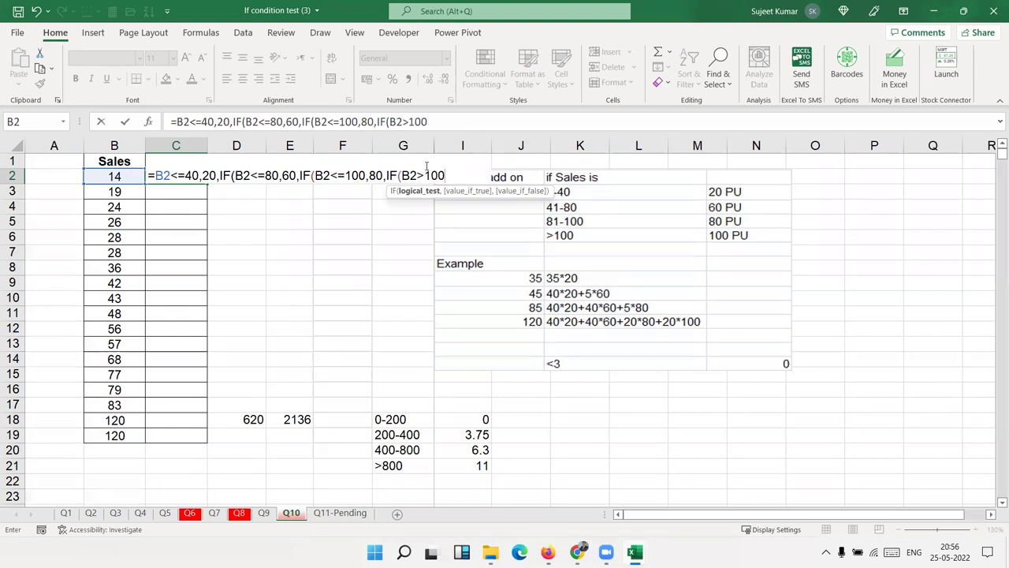
text(,100)
- Dismiss the formula error, insert the missing IF( at the start, and accept Excel's correction
key(Return)
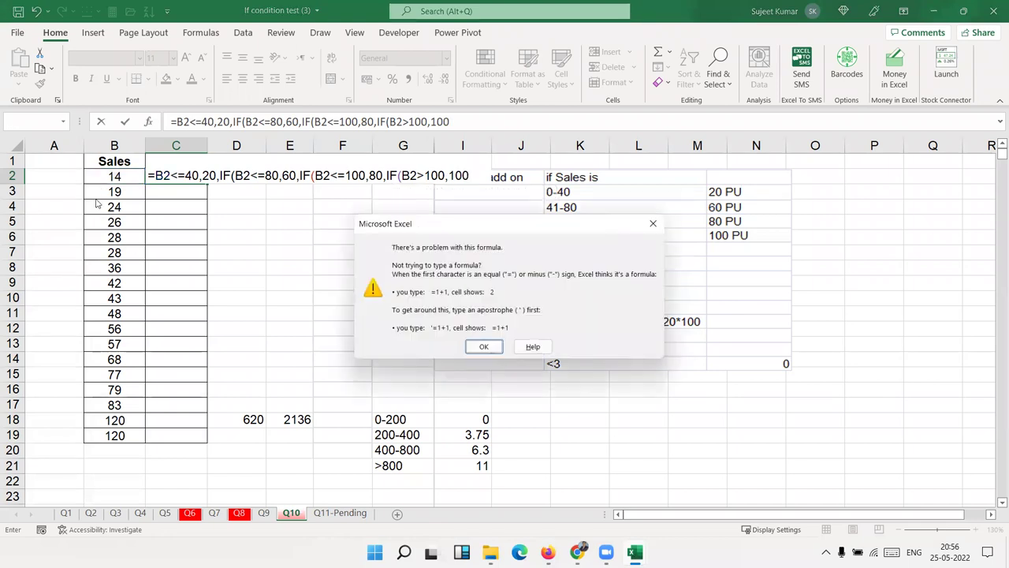
key(Return)
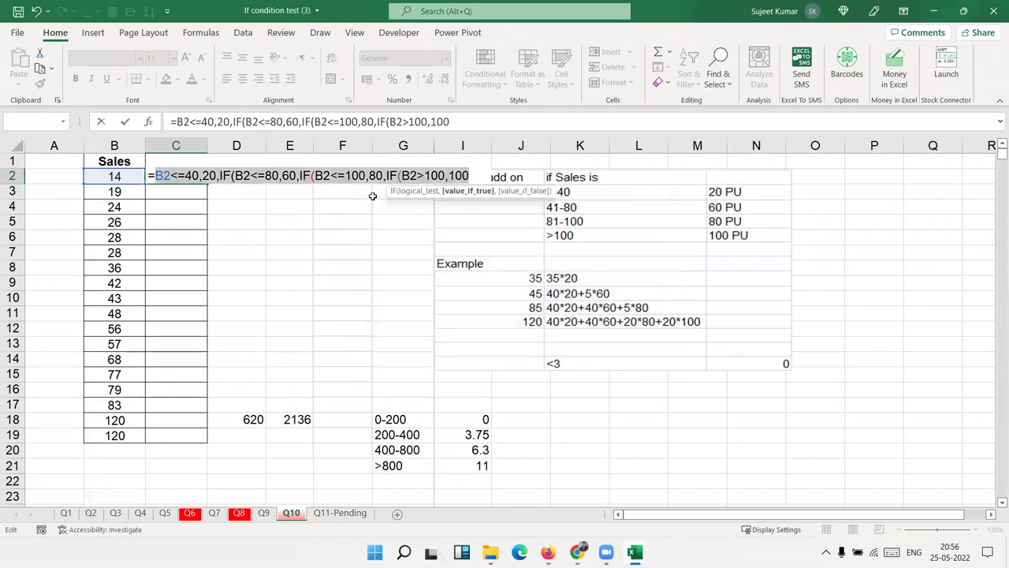
click(217, 178)
click(156, 175)
text(IF()
key(Return)
key(Return)
click(174, 175)
- Replace the first tier's fixed 20 result with a B2 reference
double_click(176, 175)
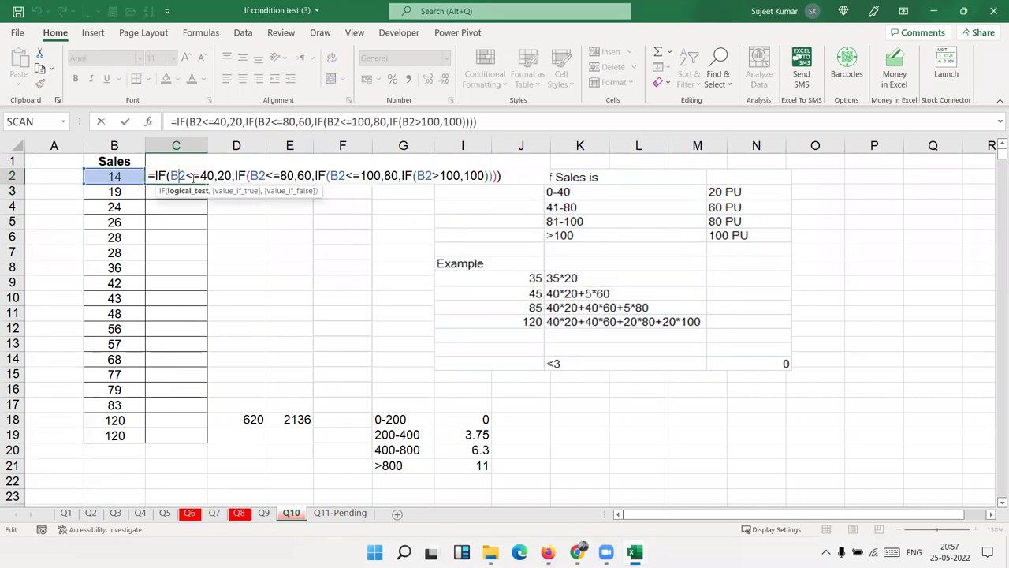
double_click(223, 175)
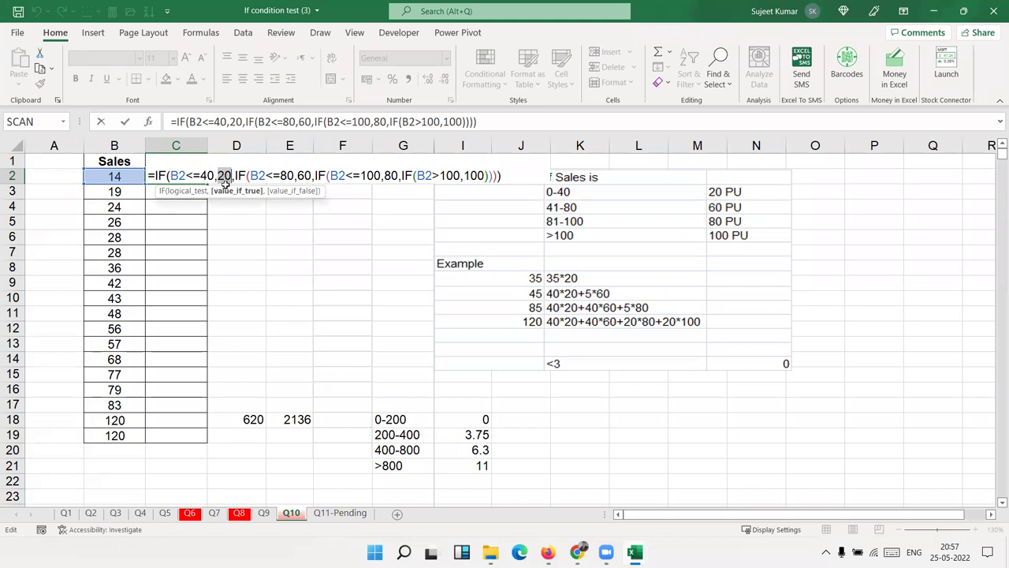
key(BackSpace)
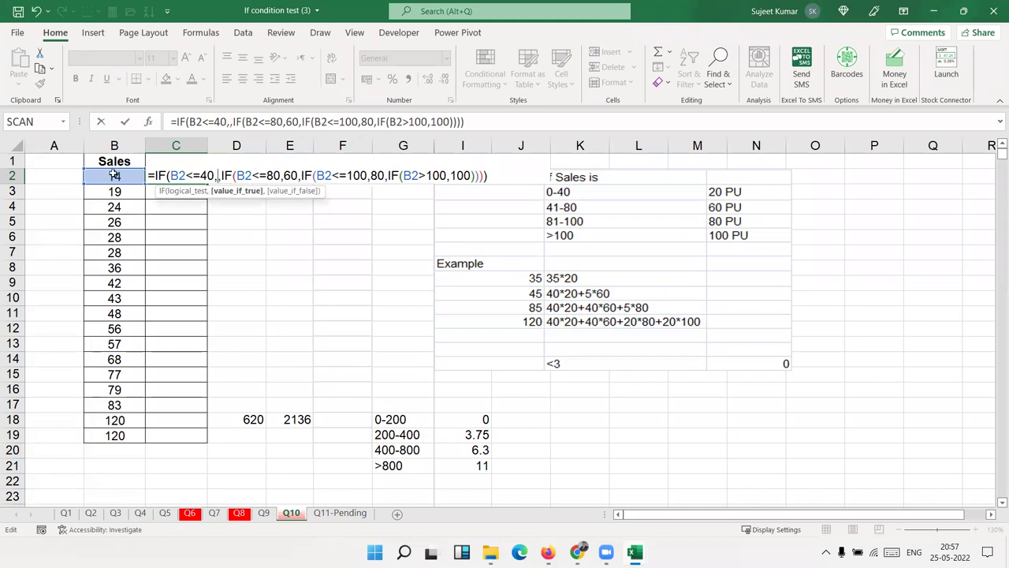
click(115, 175)
- Complete the first tier as B2*20 and commit, so C2 shows 280
text(*)
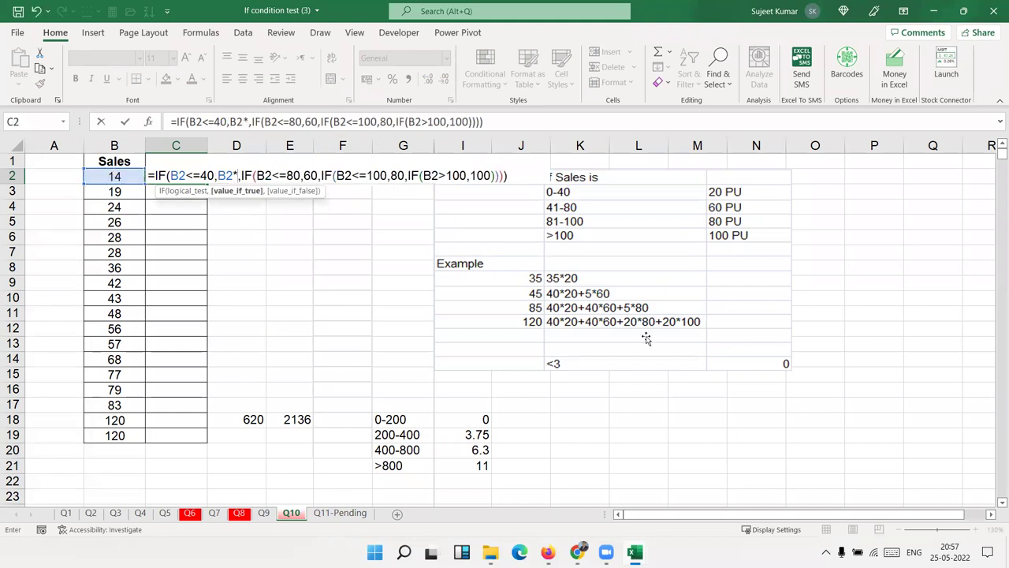
text(20)
key(Return)
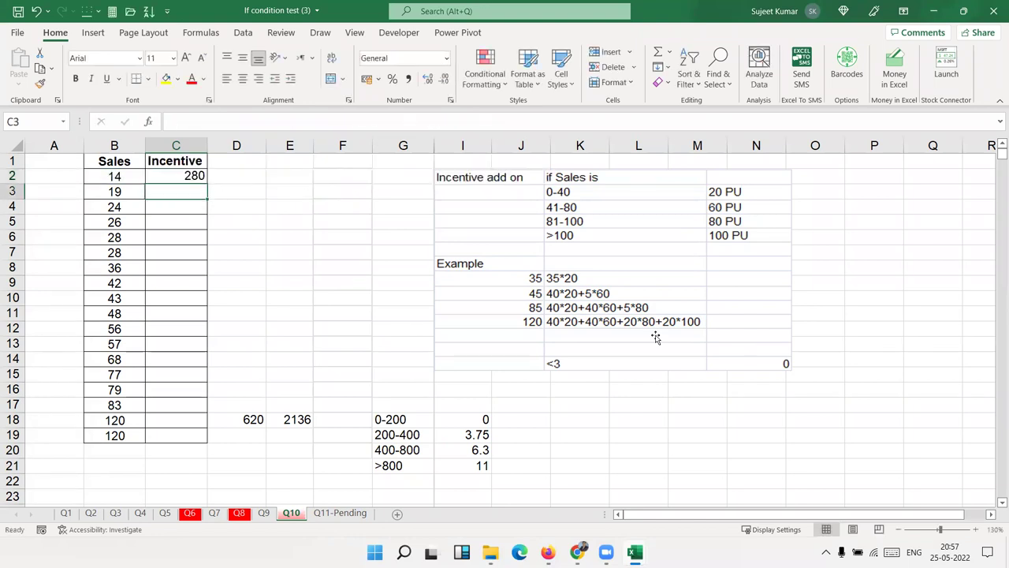
key(Up)
- Test the formula by entering sales values 39, 40 and 41 in B2
key(Left)
text(39)
key(Return)
key(Up)
key(F2)
text(40)
key(Return)
key(Up)
text(41)
key(Return)
key(Up)
key(Right)
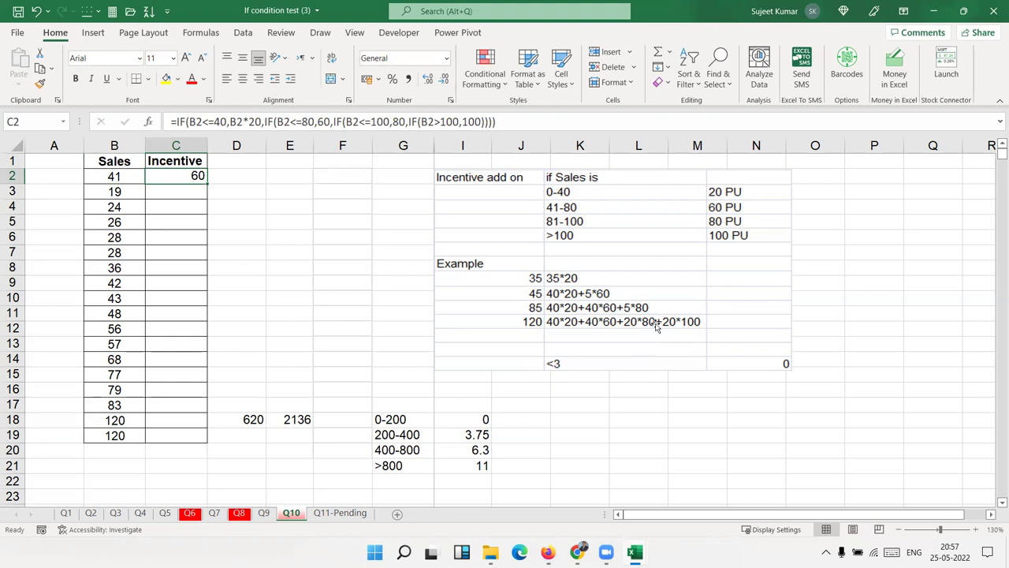
- Change the second tier's 60 result to 800+B2-40*60 and commit it
click(322, 124)
double_click(323, 122)
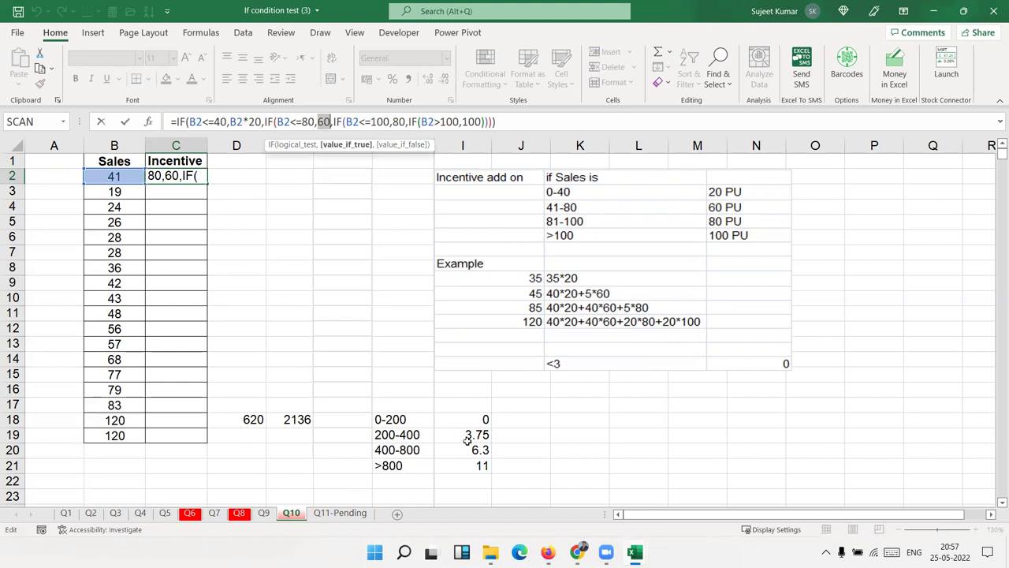
text(800+)
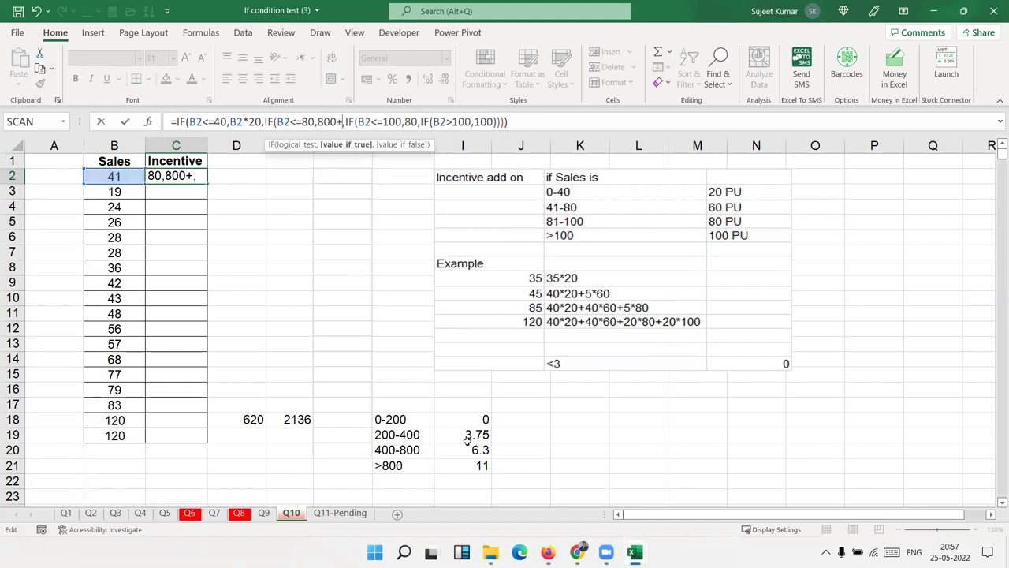
click(117, 178)
click(116, 176)
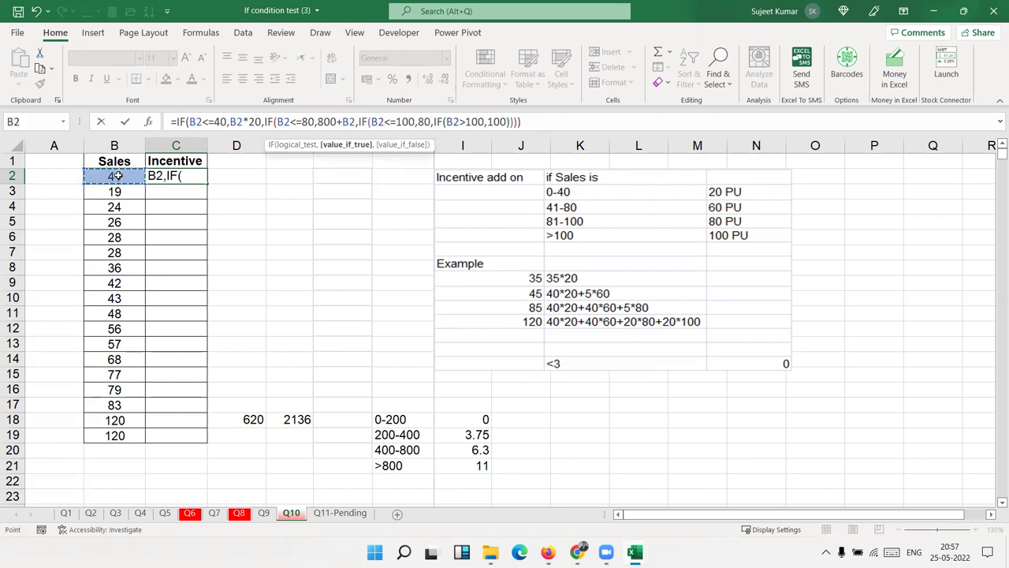
key(BackSpace)
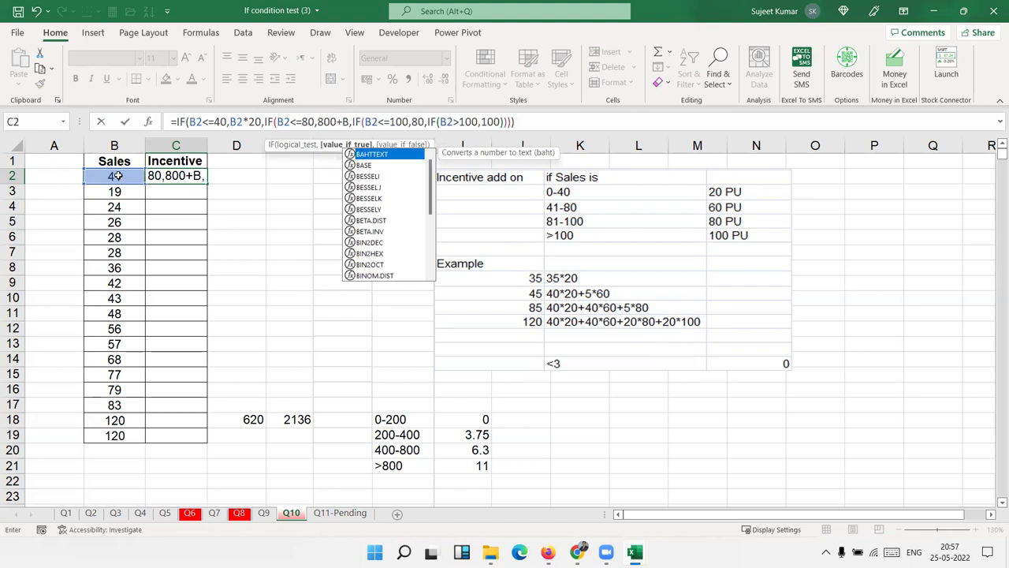
text(2-40*)
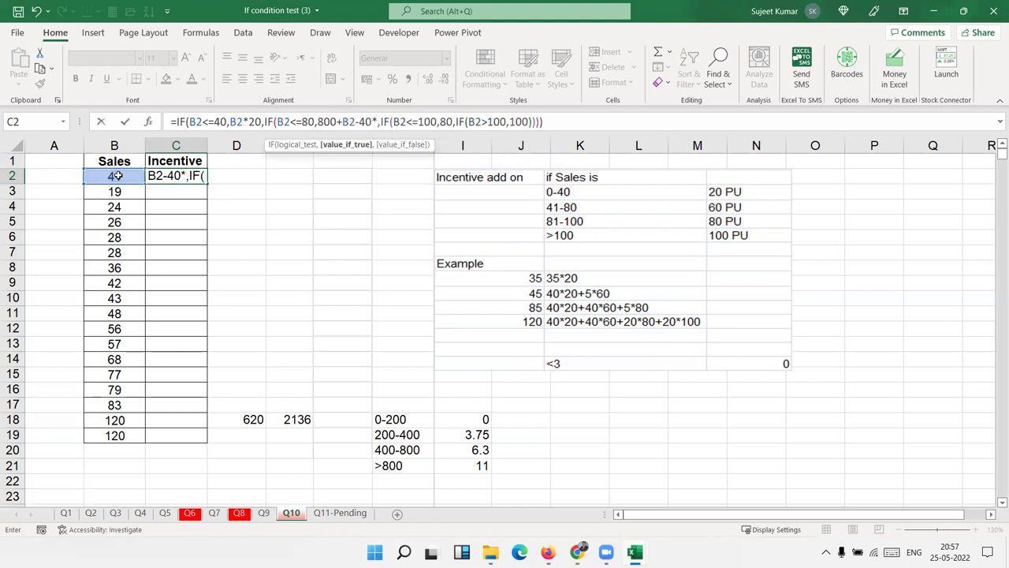
text(0)
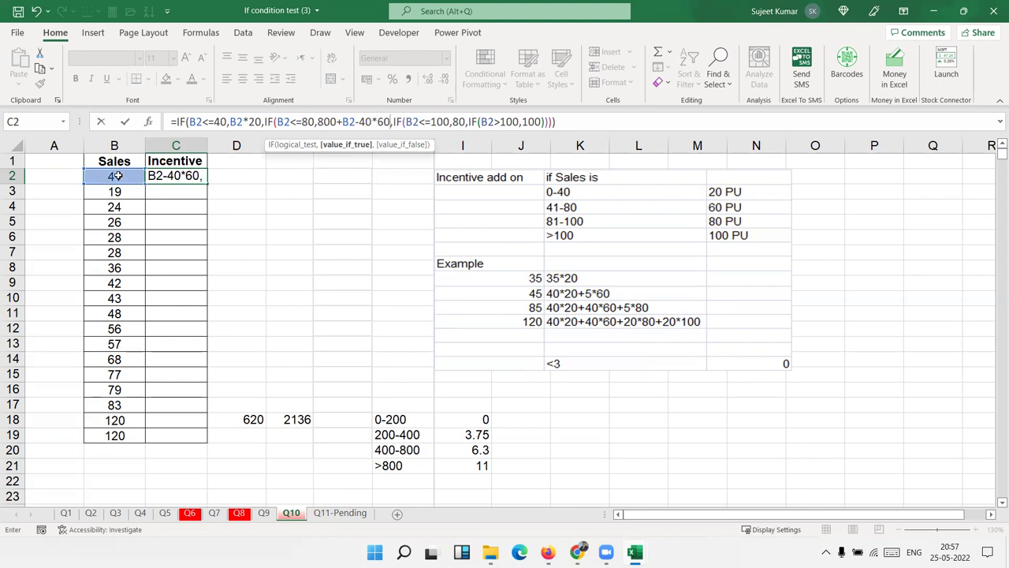
key(Return)
key(Up)
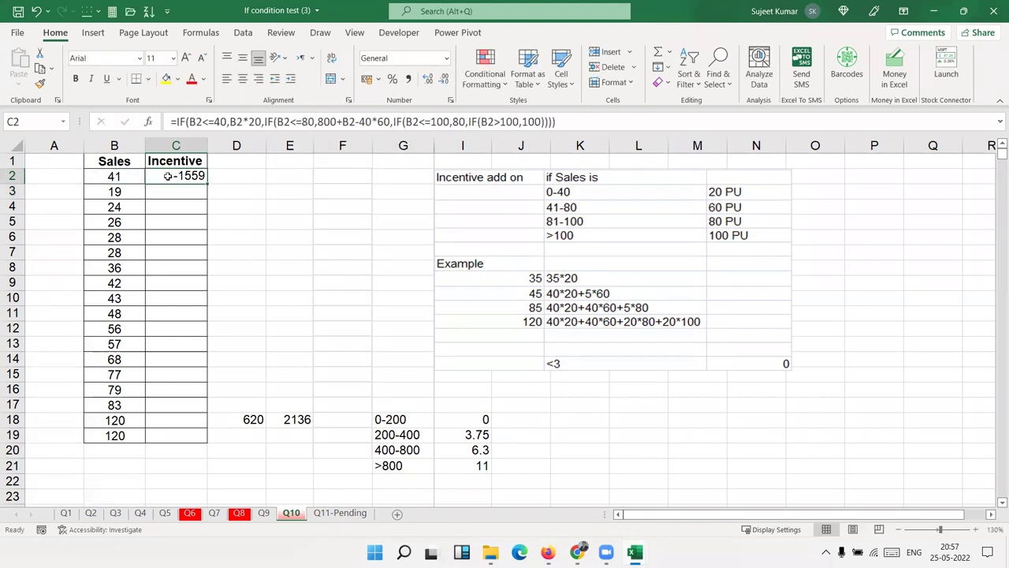
- Add brackets around B2-40 in C2's second tier and confirm, giving 860
click(344, 119)
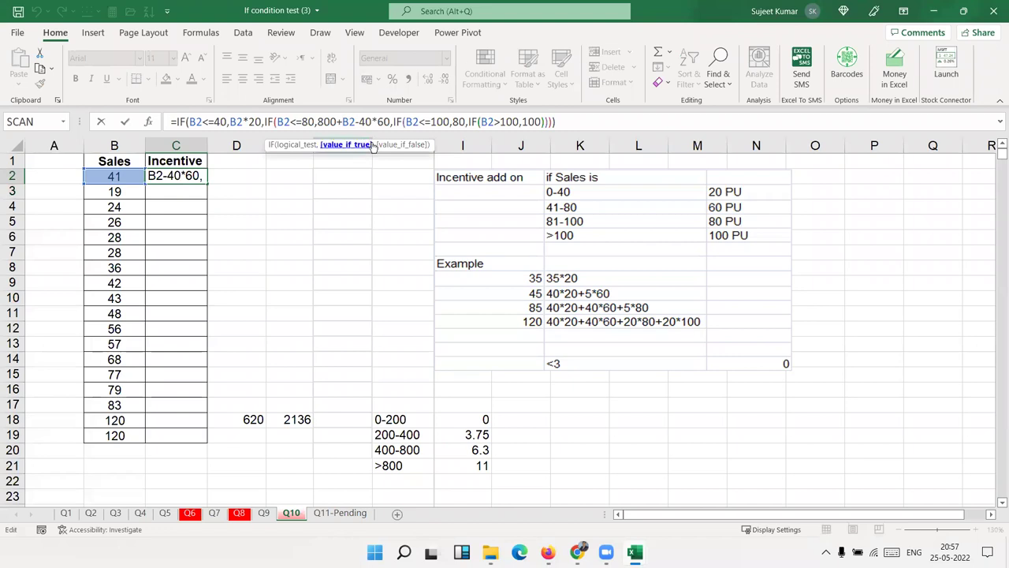
text(()
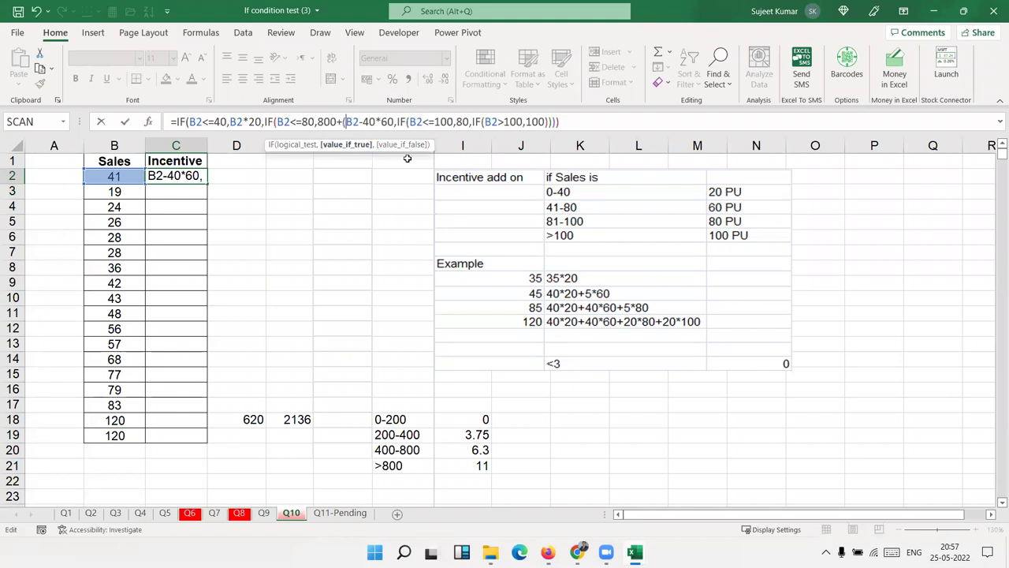
click(376, 121)
text())
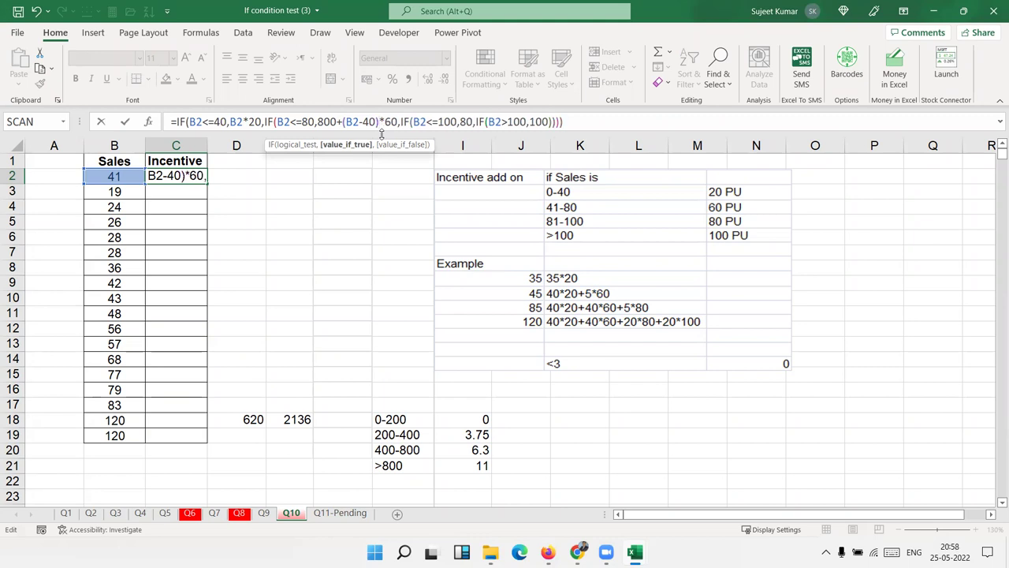
key(ctrl+Return)
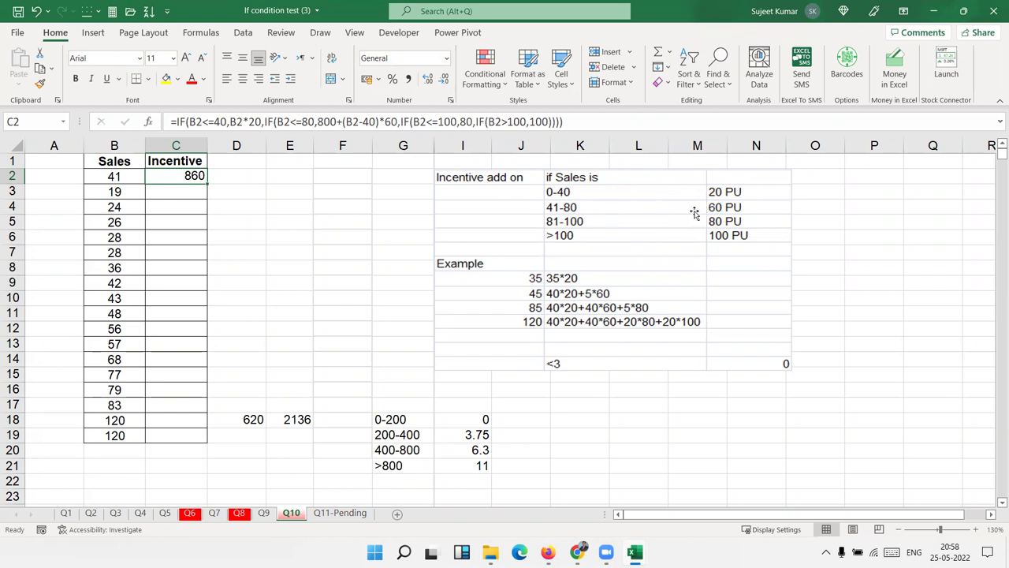
- Replace the third tier's 80 result with 800+2400+(B2-80)*80 and confirm
double_click(185, 175)
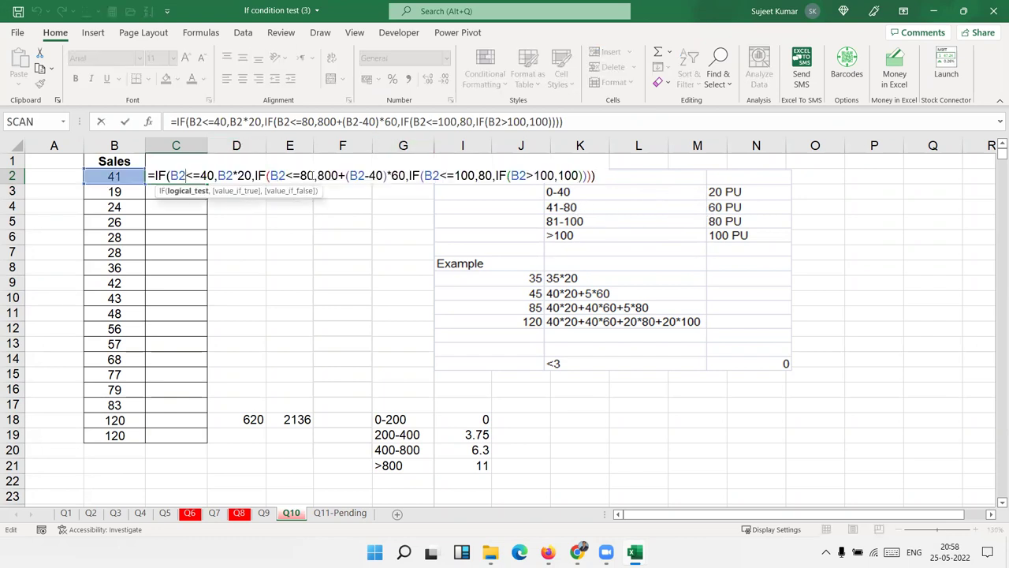
drag(318, 175, 406, 175)
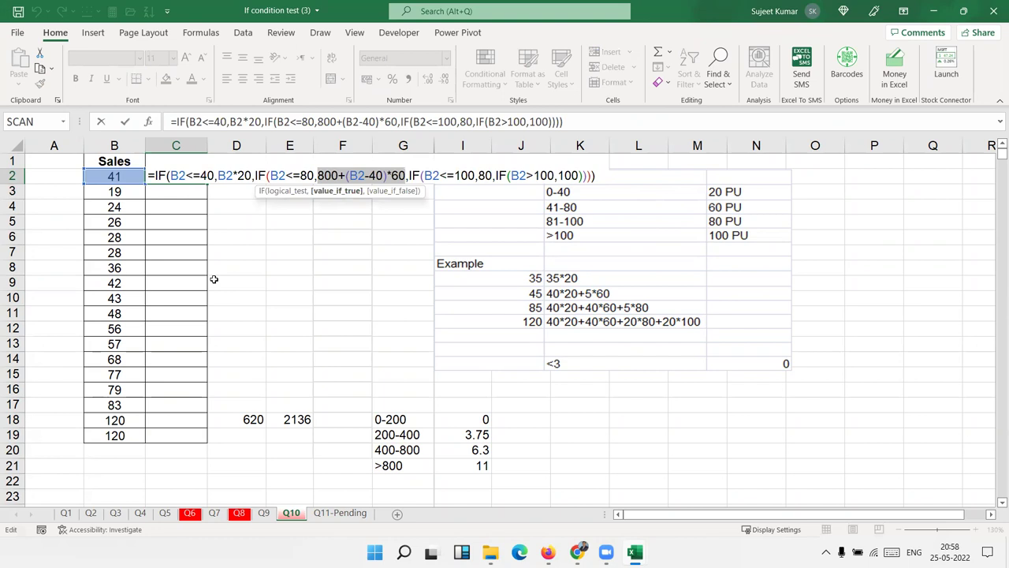
double_click(484, 175)
text(800+)
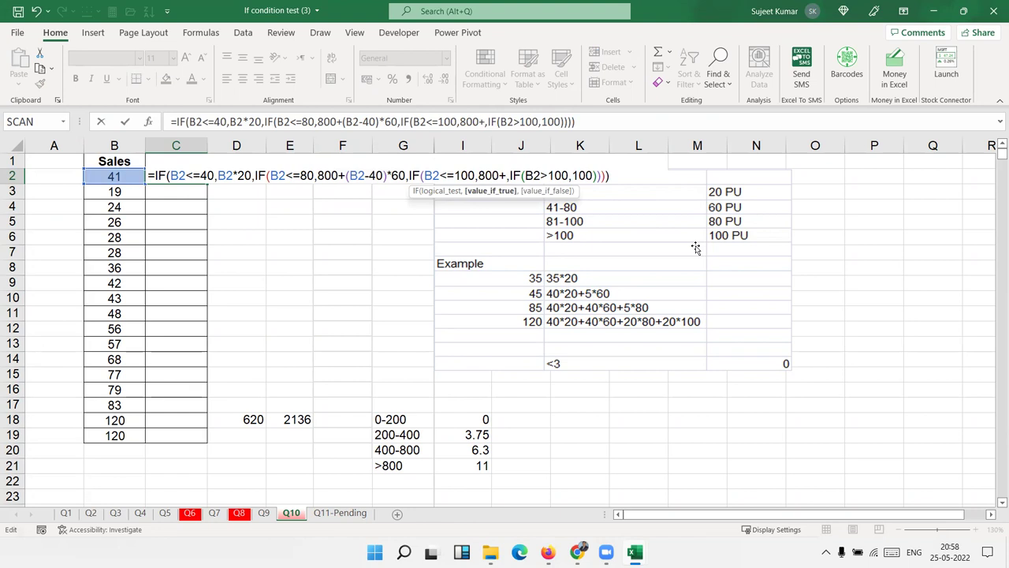
text(2400+)
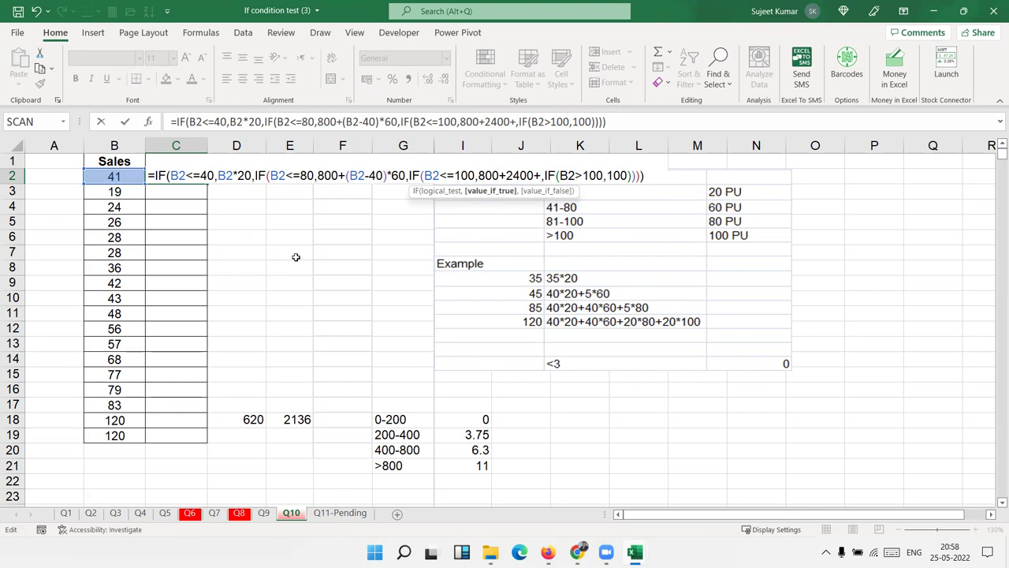
text(()
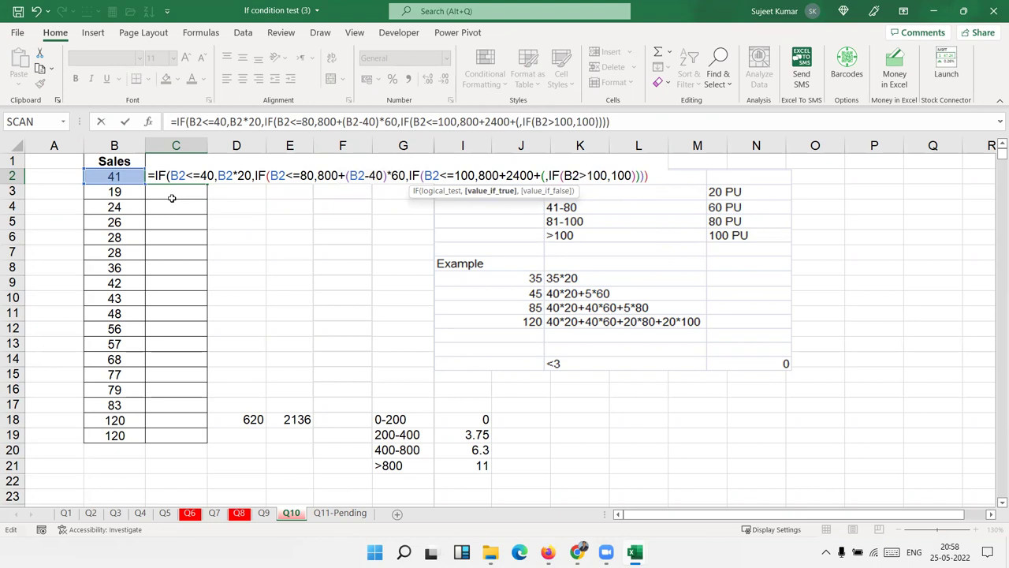
click(117, 177)
text(-)
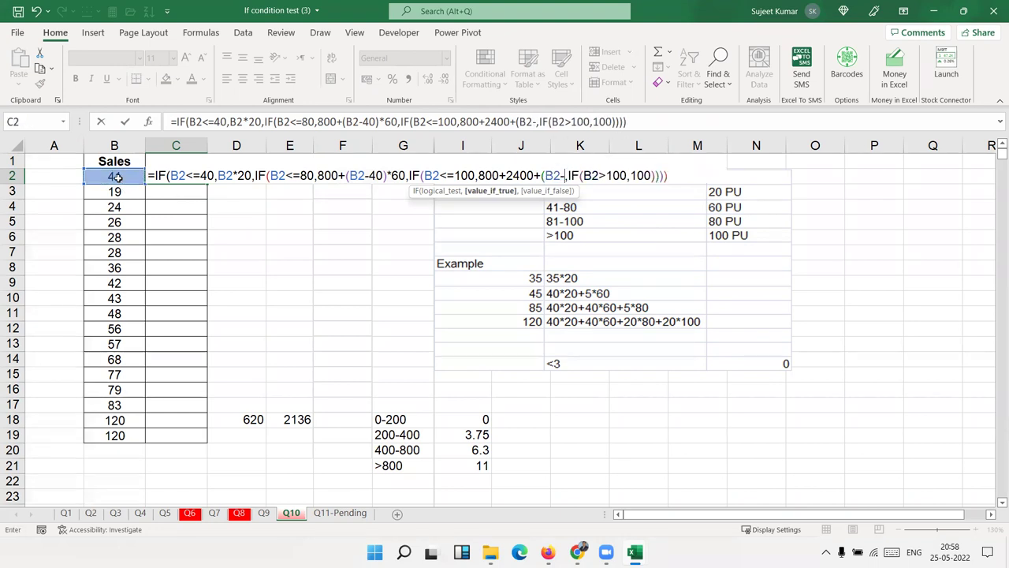
text(80))
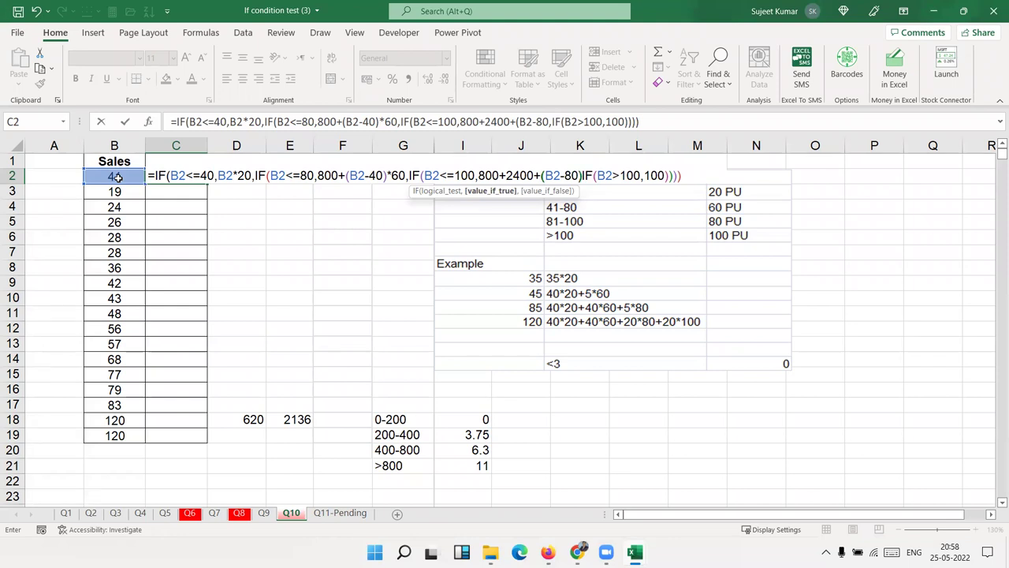
text(*)
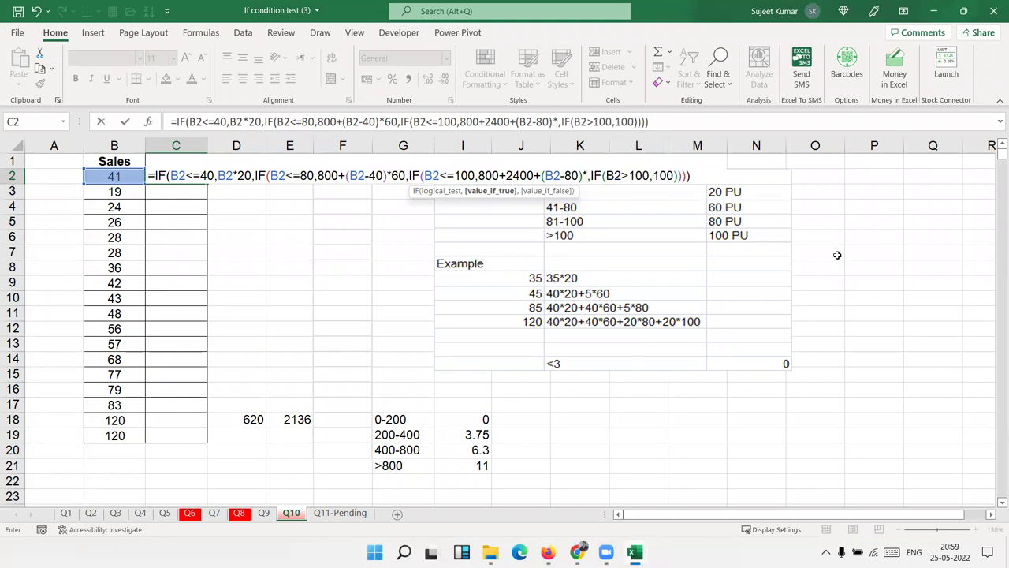
text(80)
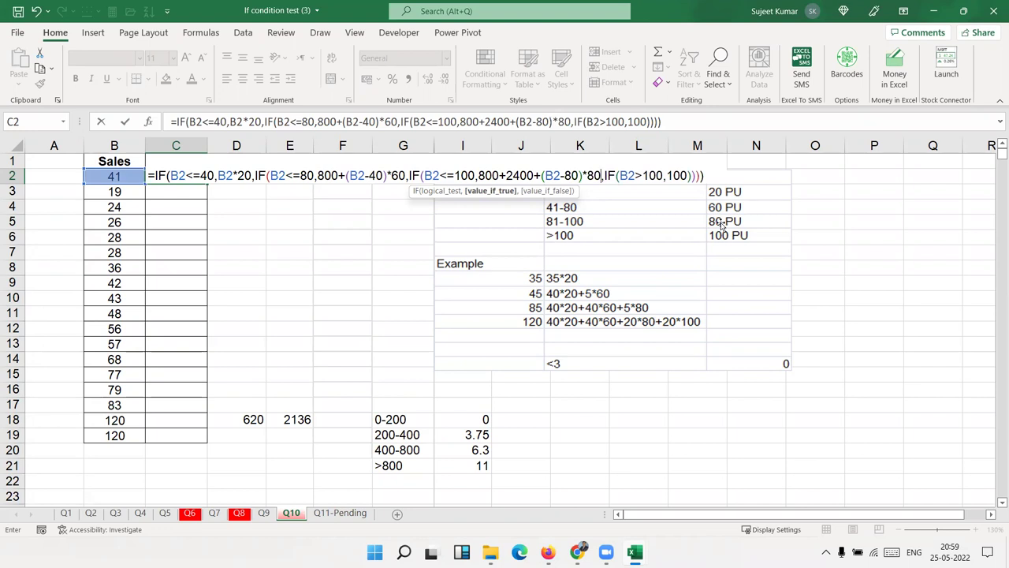
key(Return)
- Enter 82 as the test sales value in B2, giving 3360 in C2
key(Up)
key(Left)
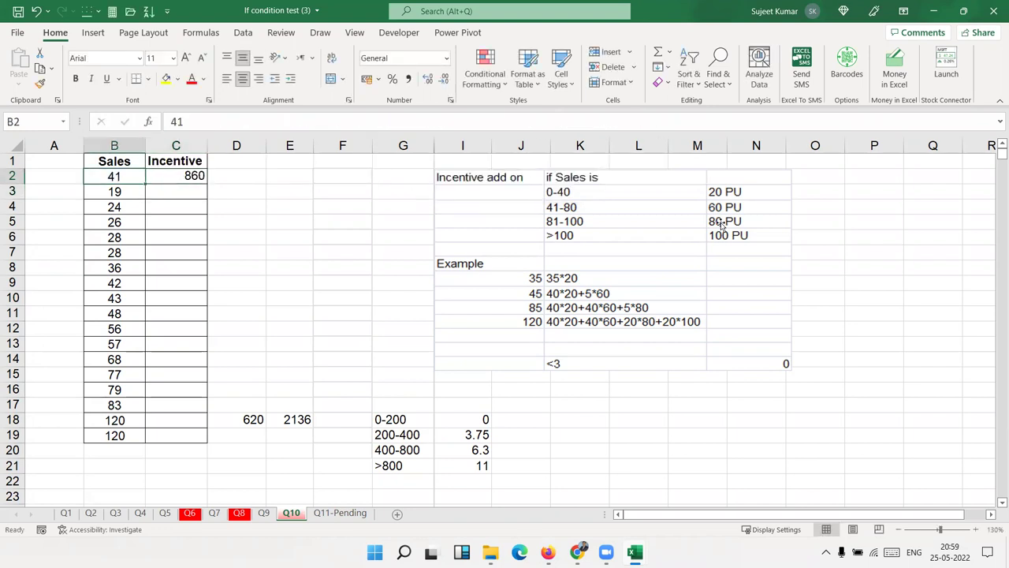
text(82)
key(Return)
key(Up)
key(Right)
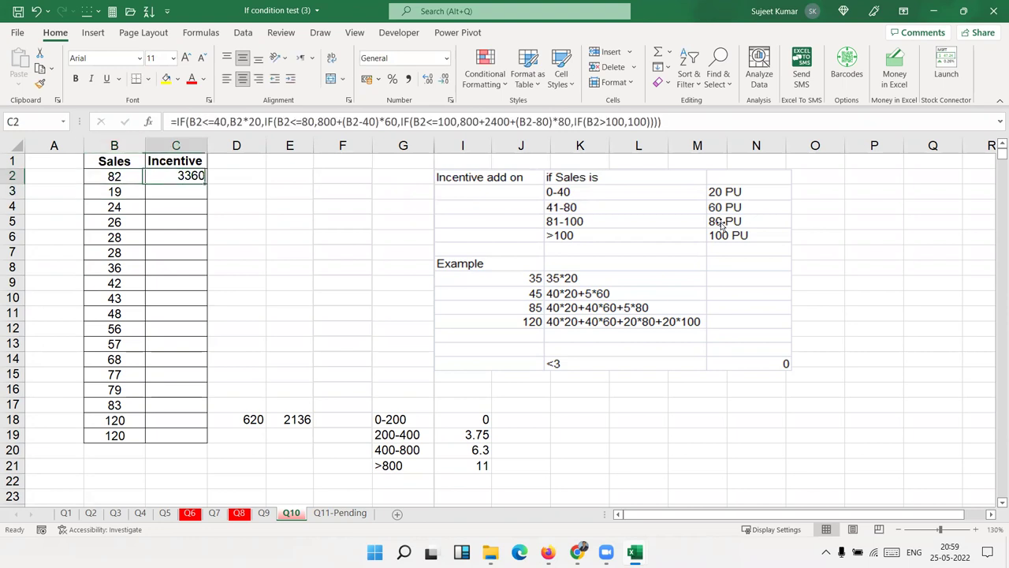
double_click(177, 175)
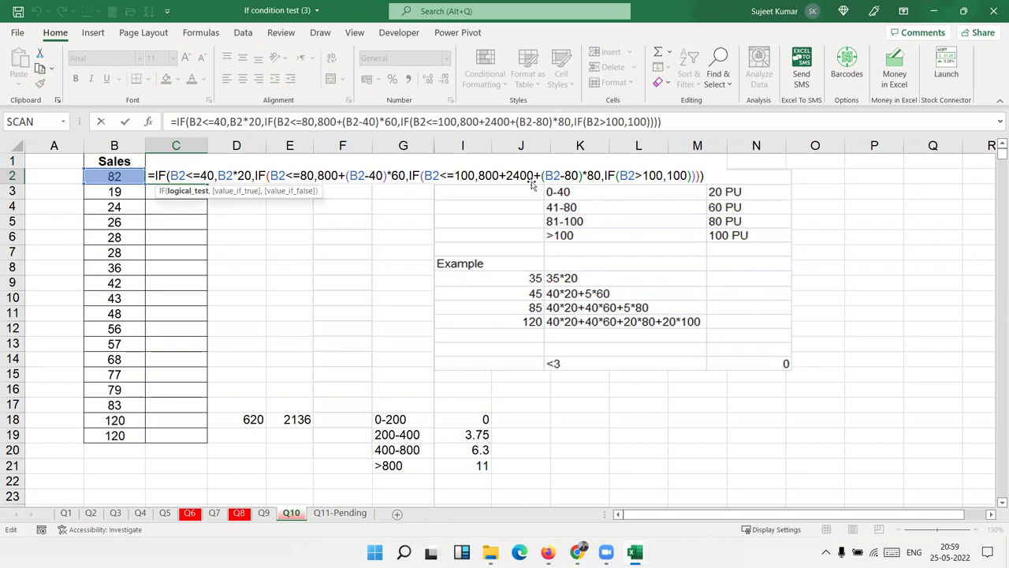
- Replace the last tier's 100 result with 800+2400+1600+(B2-100)*100 and commit it
double_click(676, 175)
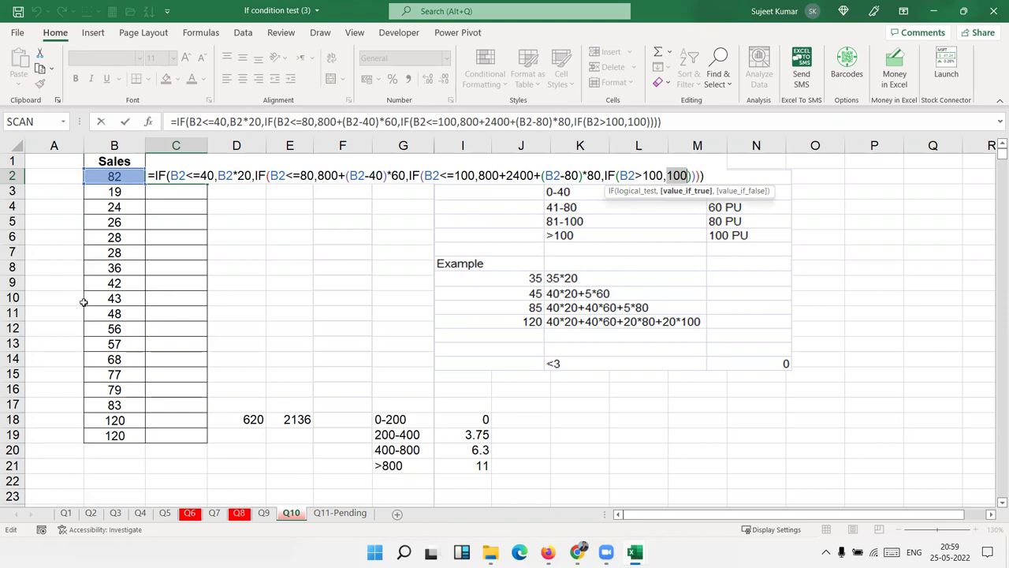
text(800+2400+)
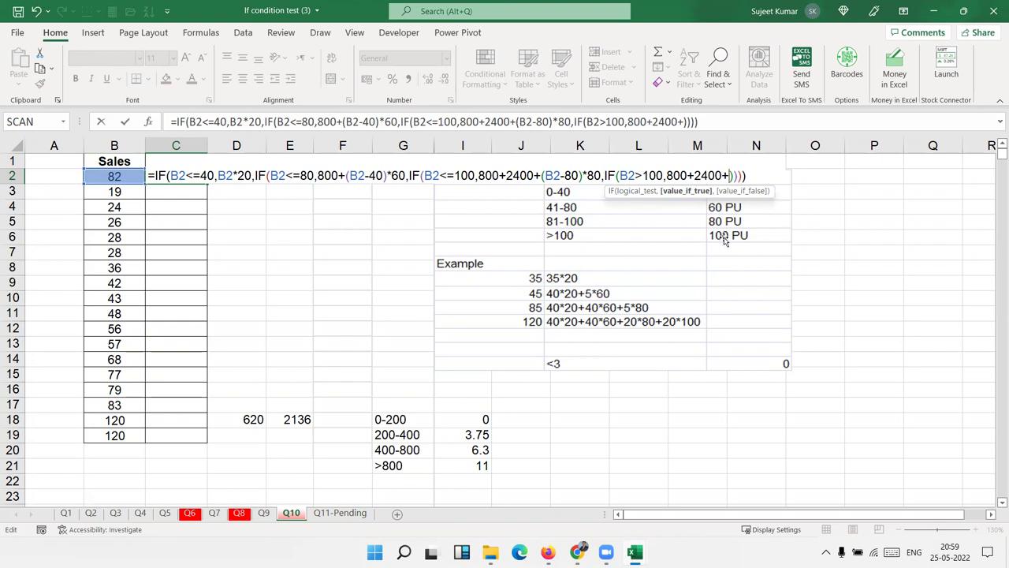
text(1600+)
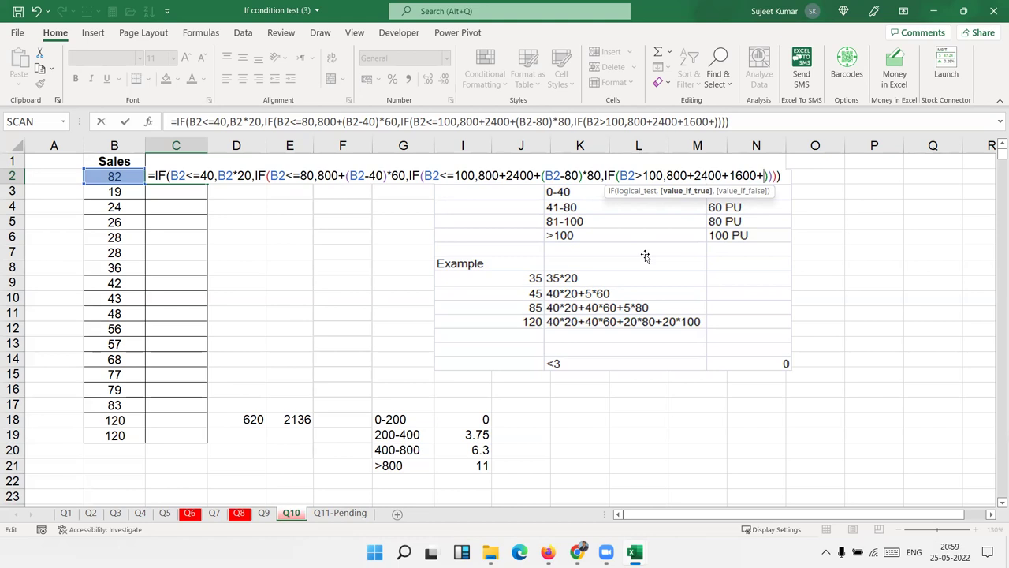
text(()
click(130, 176)
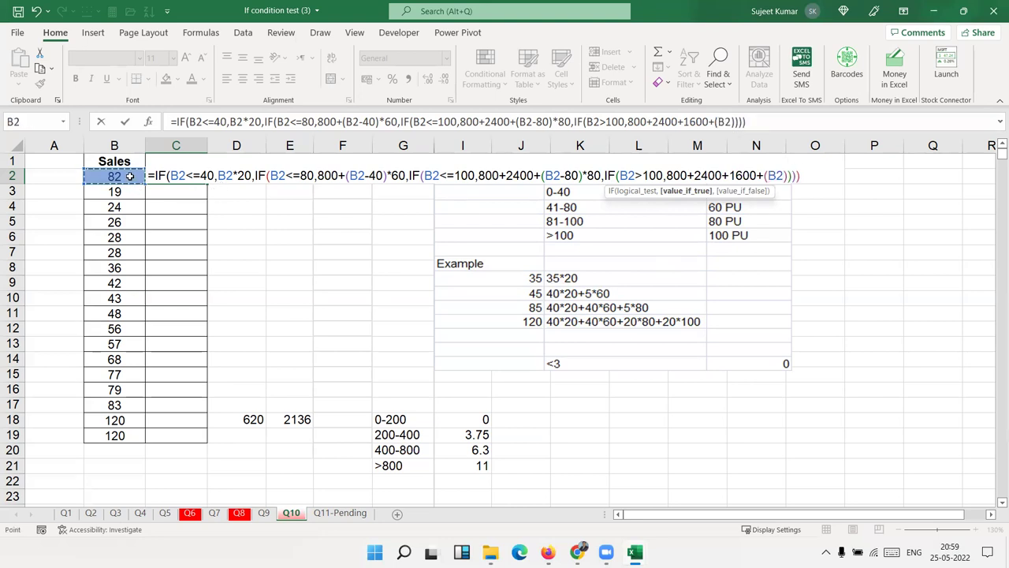
text(*)
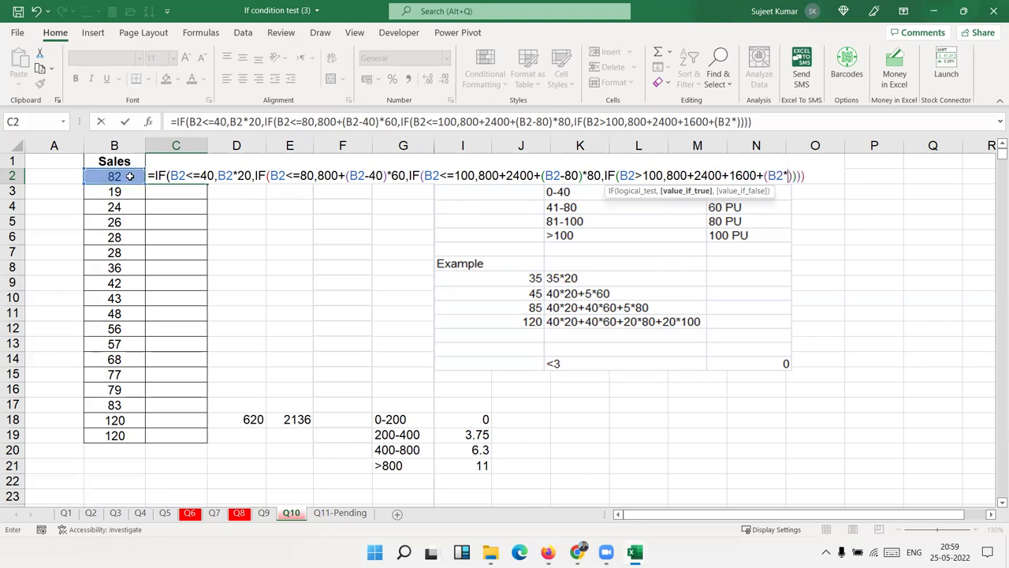
text(1)
key(BackSpace)
key(BackSpace)
text(-100)
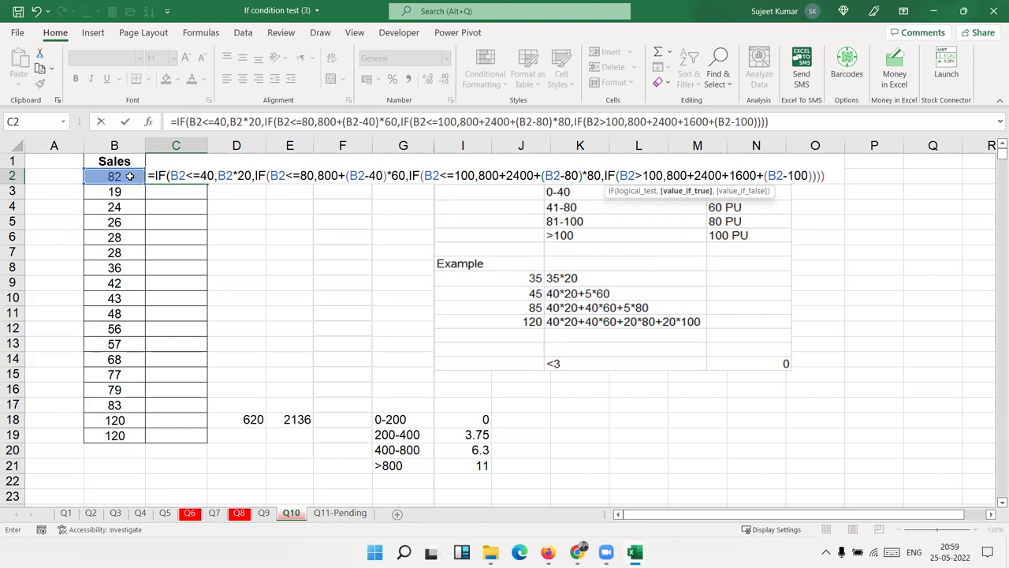
text()*100)
key(Return)
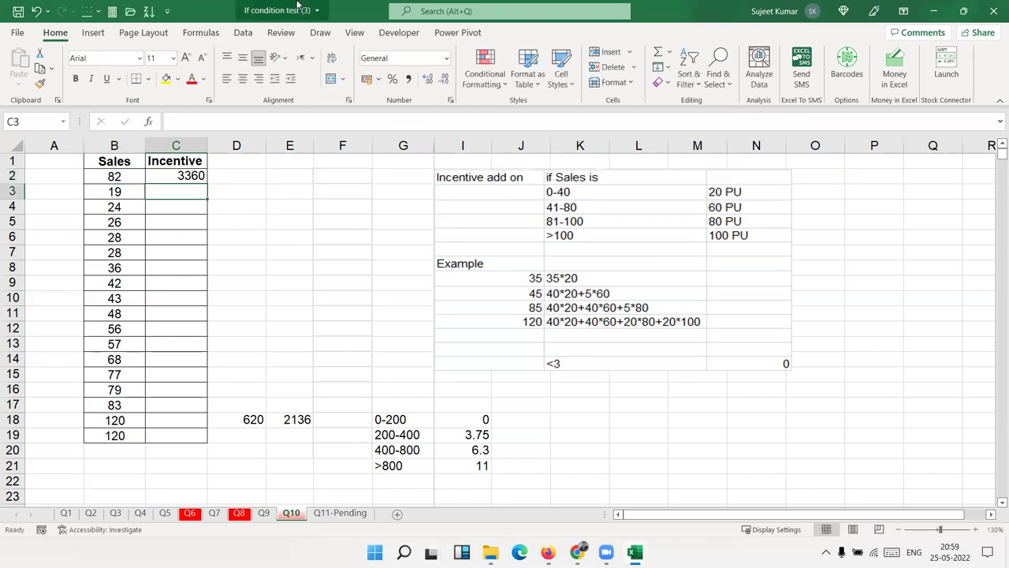
- On sheet Q10, try Sales values 10, 20 and 42 in B2
key(Up)
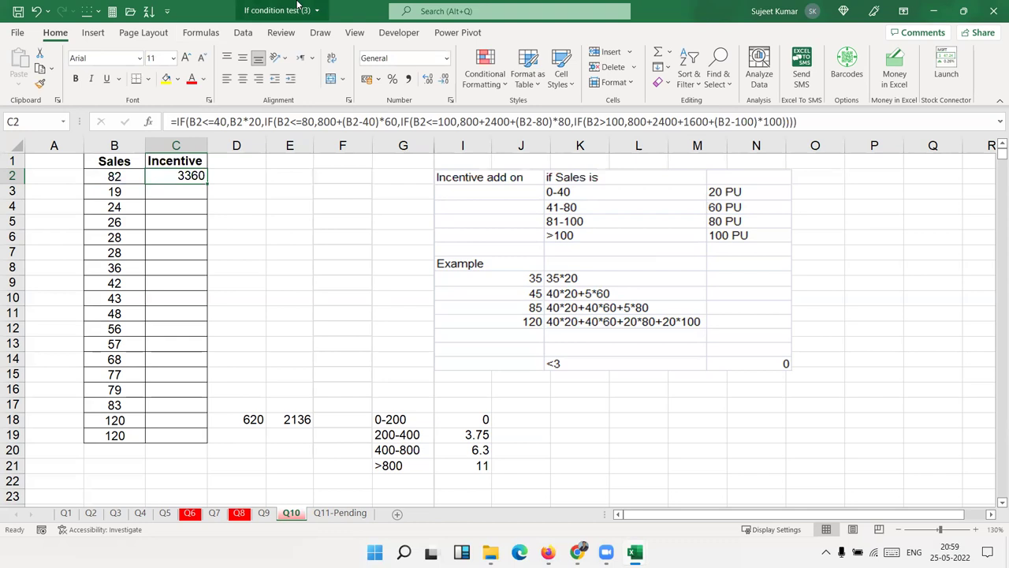
key(Left)
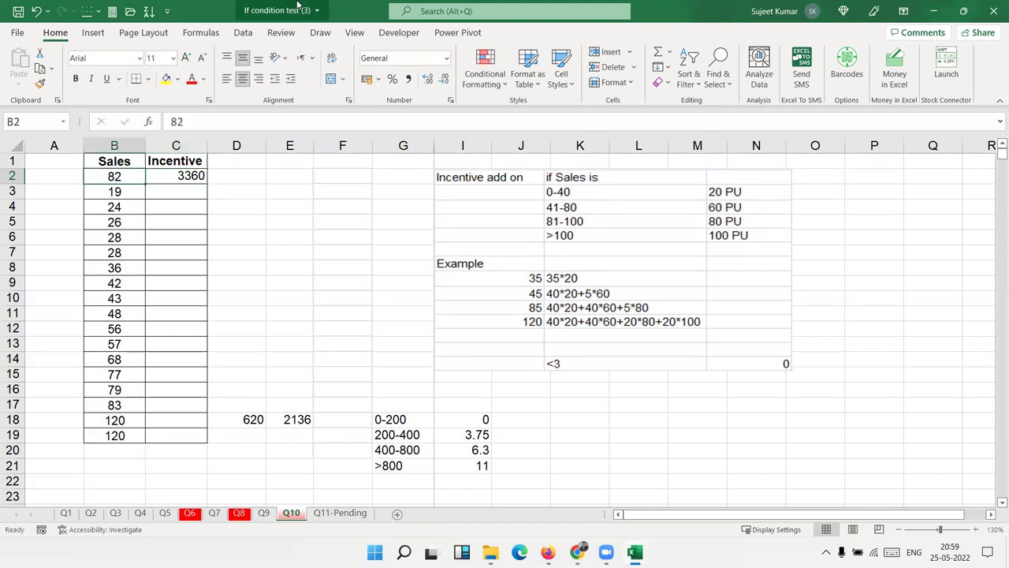
text(10)
key(Return)
key(Up)
text(20)
key(Return)
key(Up)
text(42)
key(Return)
key(Up)
- Try Sales values 62, 82 and 110 in B2, then check the incentive formula in C2
text(62)
key(Return)
key(Up)
text(82)
key(Return)
key(Up)
text(110)
key(Return)
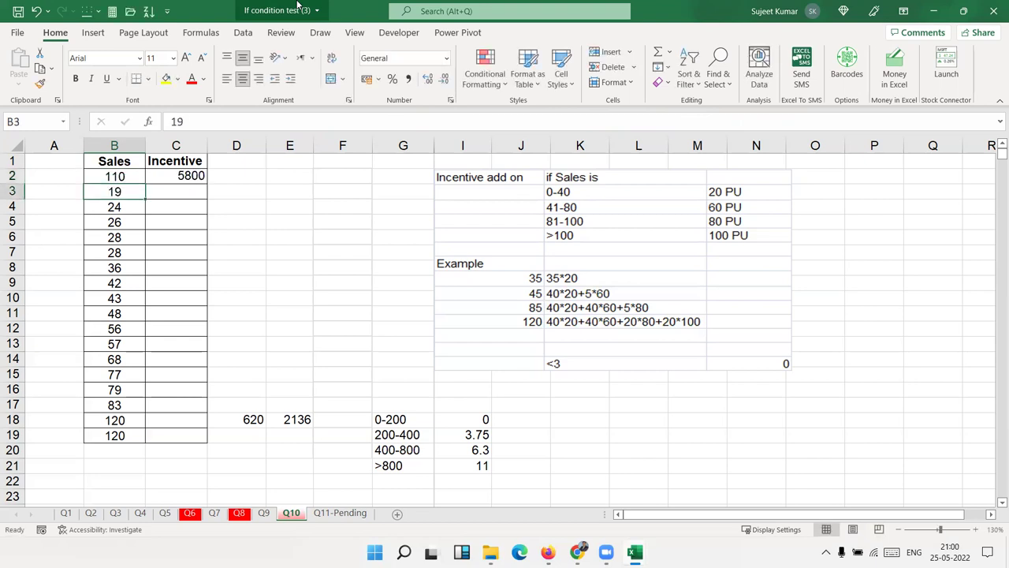
key(Up)
key(Right)
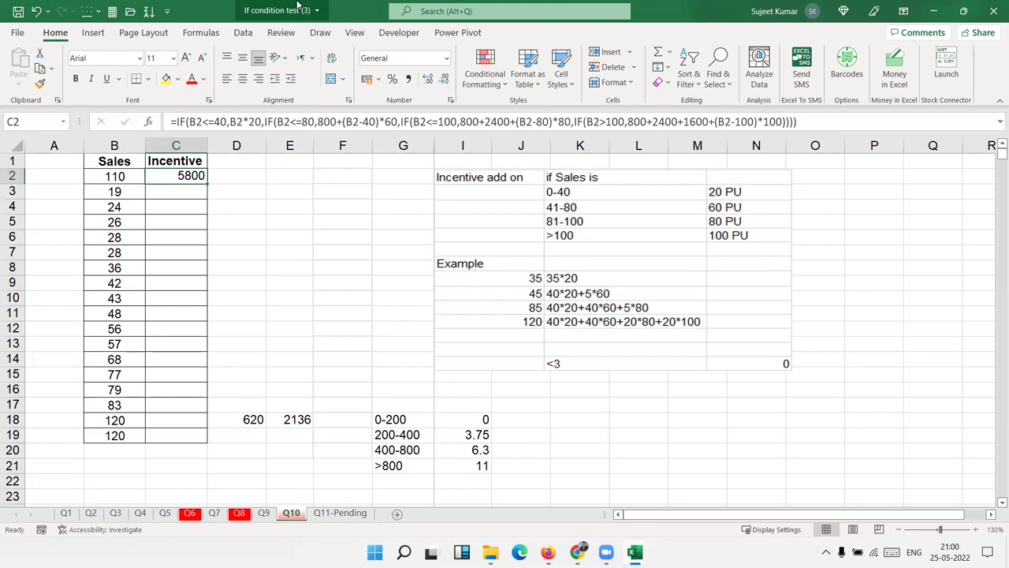
- Test Sales 30, 19 in B3 and 45 in B2, check C2, then go to Q11-Pending
key(Left)
text(30)
key(Return)
text(1)
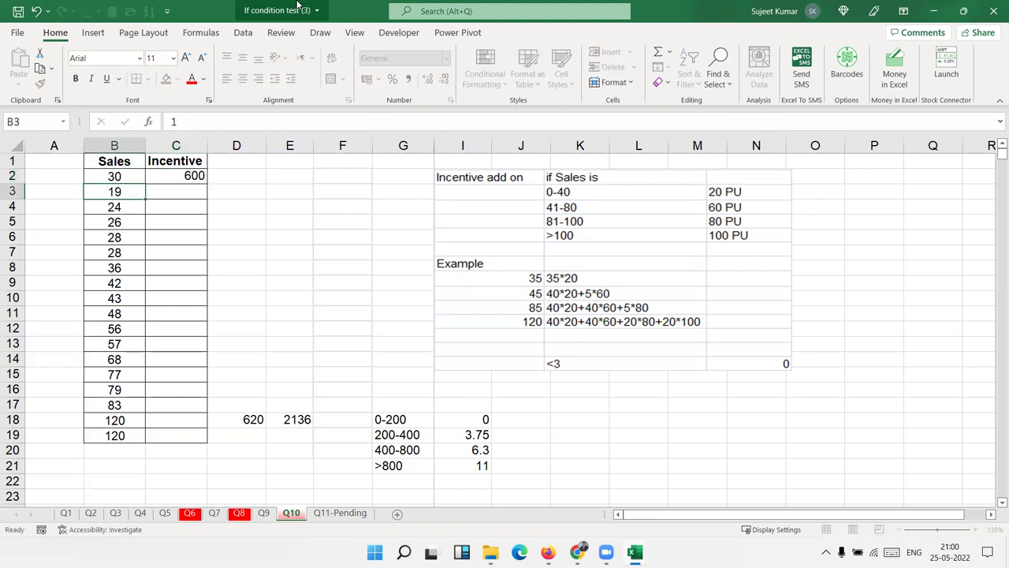
text(9)
key(Up)
key(Right)
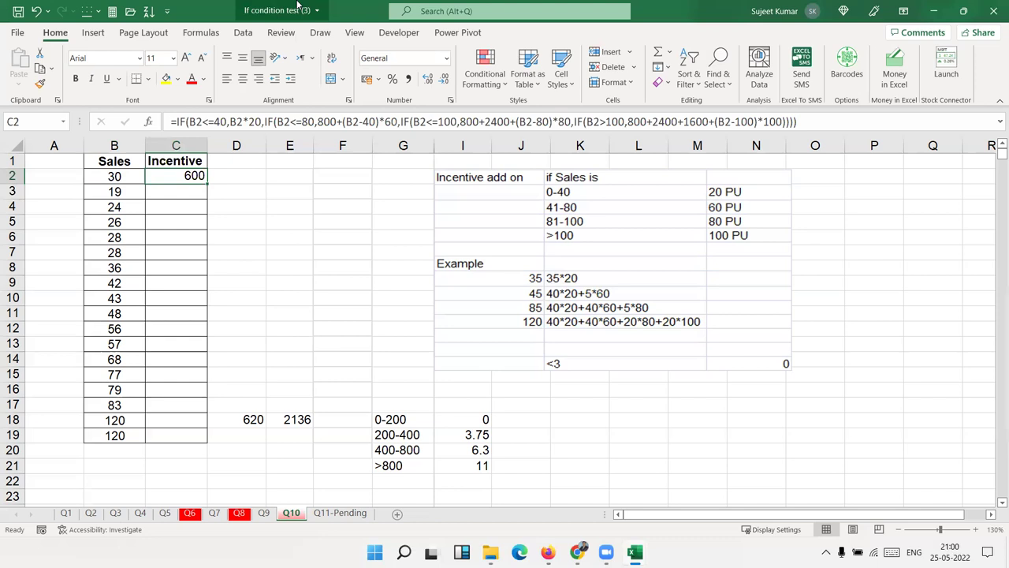
key(Left)
text(45)
key(Return)
key(Up)
key(Right)
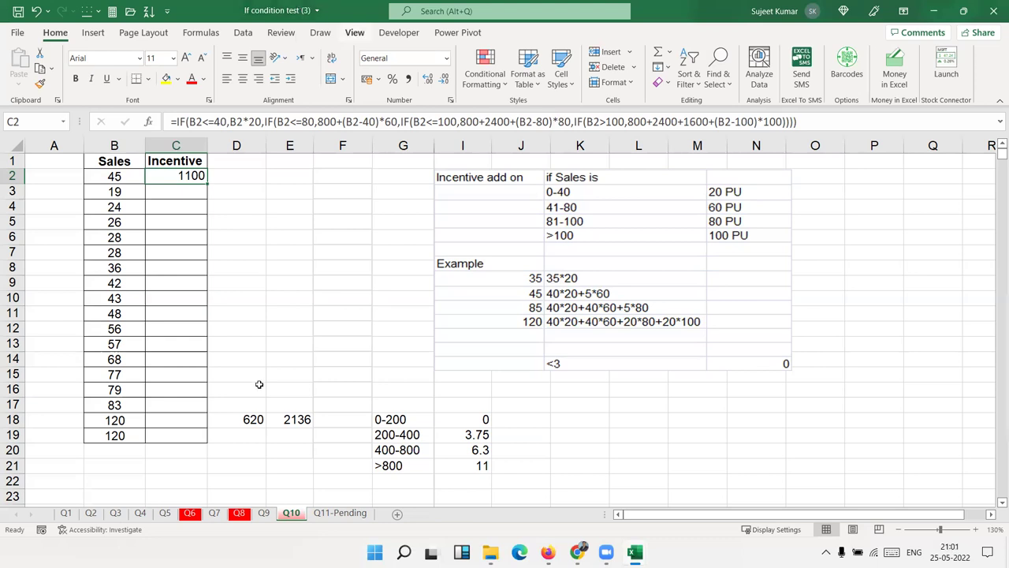
click(338, 514)
click(270, 312)
click(51, 167)
click(95, 167)
click(139, 168)
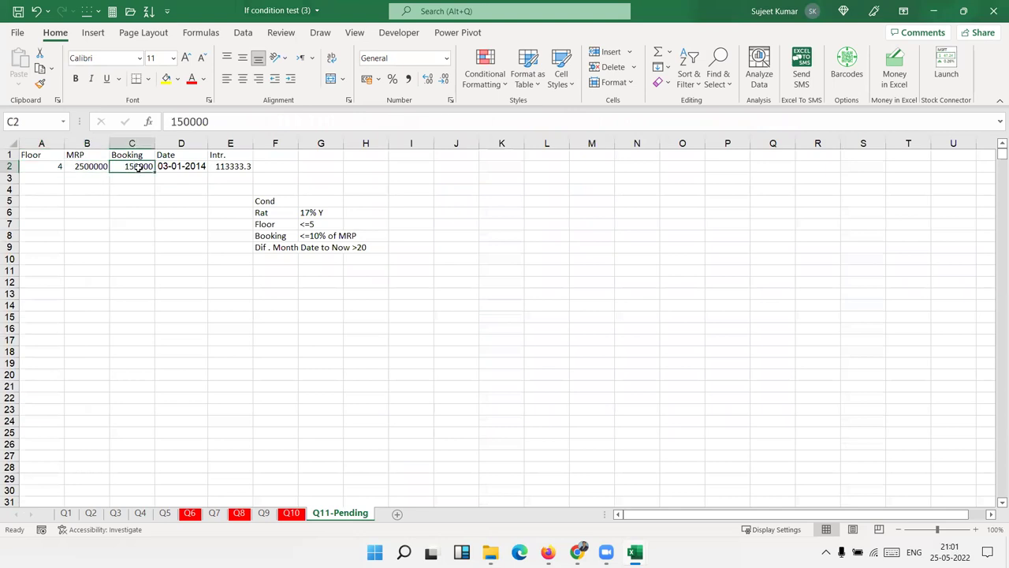
click(162, 168)
click(224, 164)
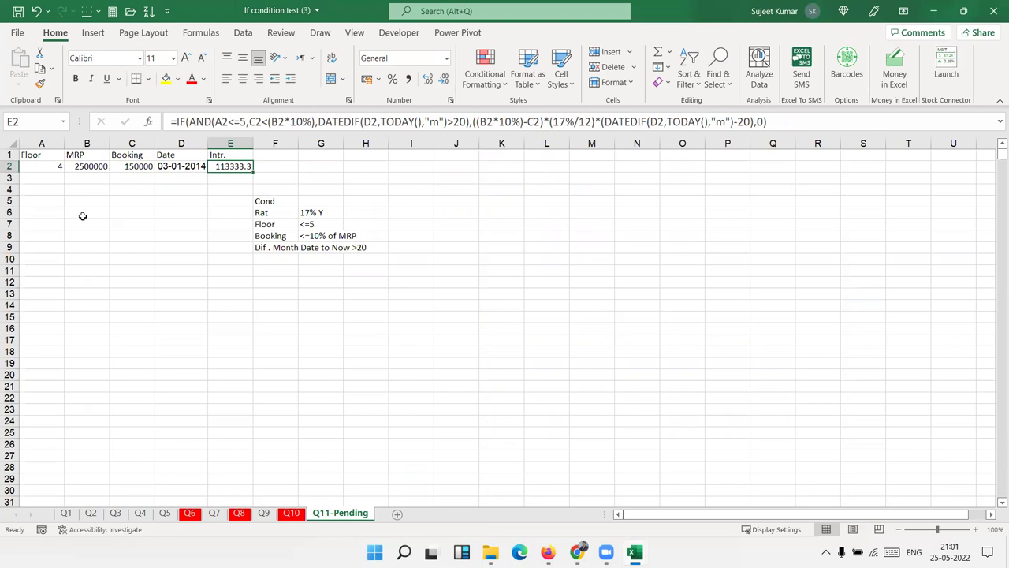
key(Down)
key(Down)
key(Down)
key(Down)
key(Down)
key(Down)
key(Down)
key(Down)
key(Up)
key(Up)
key(Up)
key(Up)
key(Up)
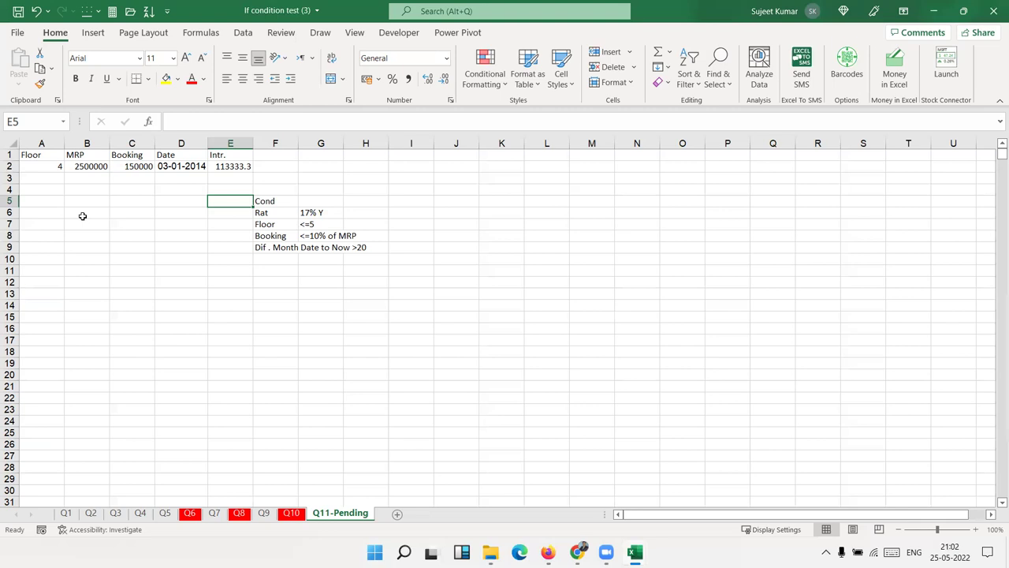
key(Up)
key(Up)
key(Up)
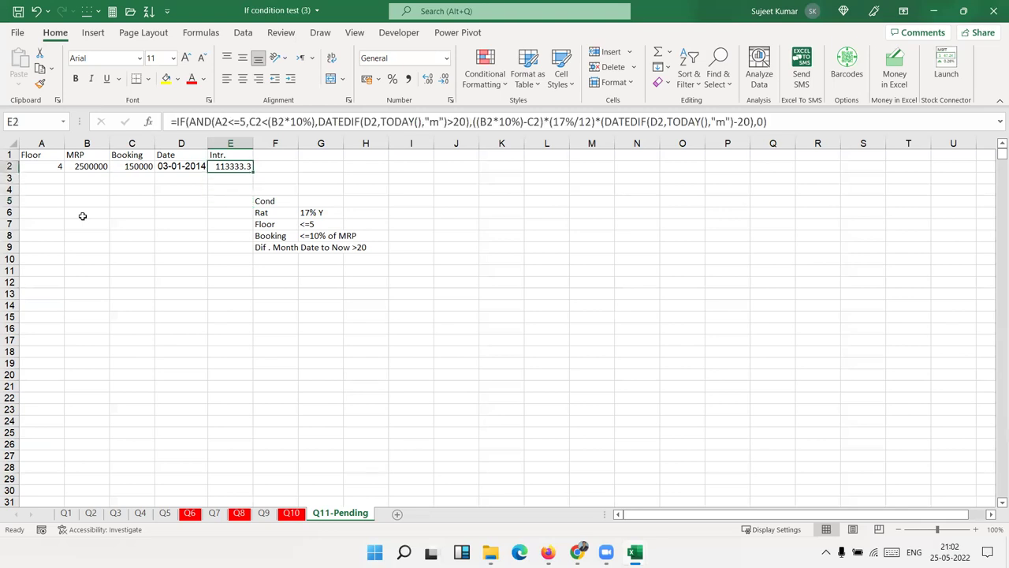
- Change the booking date in D2 to 03-01-2018 by replacing the year's last digit with 8
key(Left)
click(235, 123)
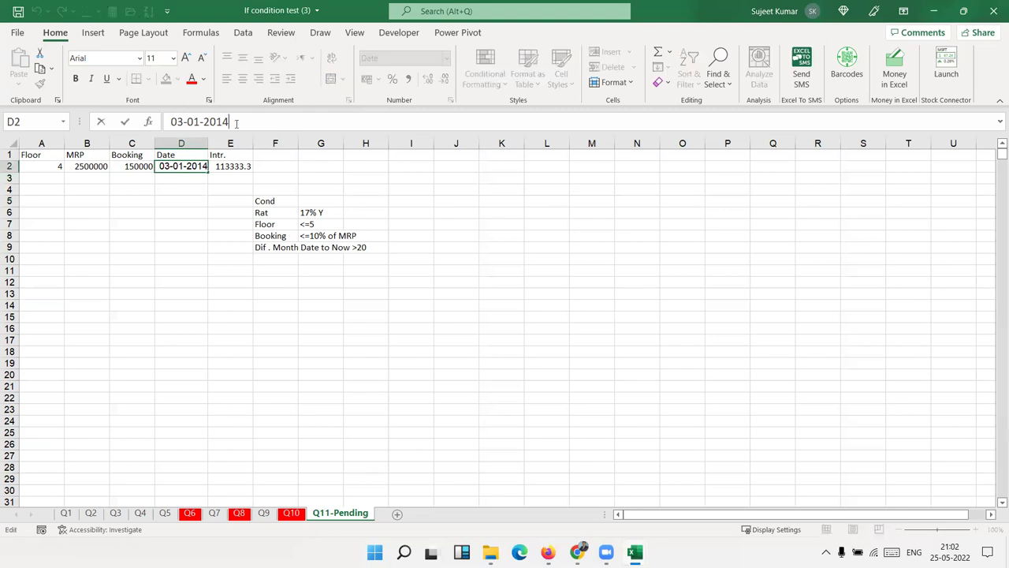
key(BackSpace)
text(8)
key(Return)
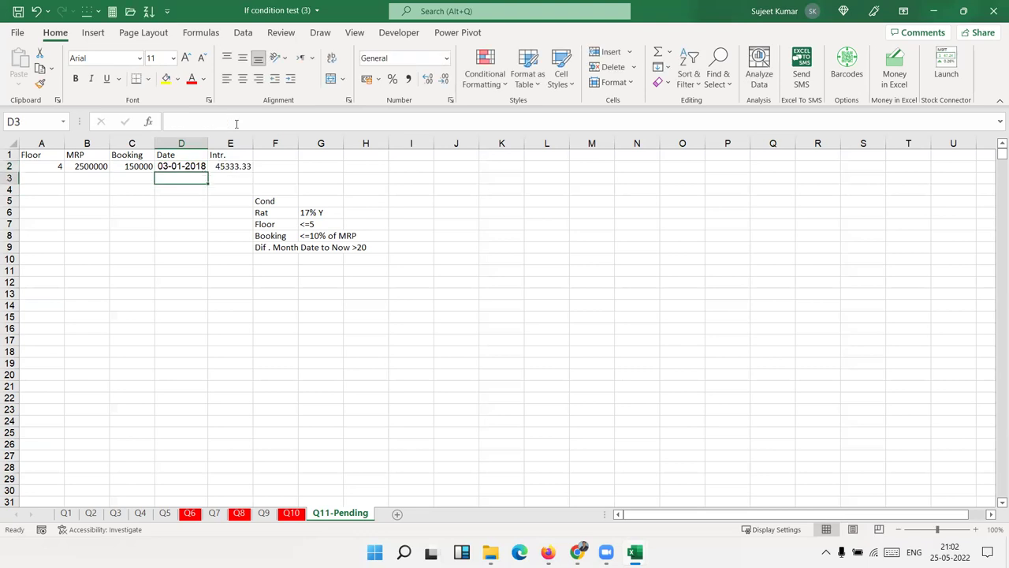
key(Up)
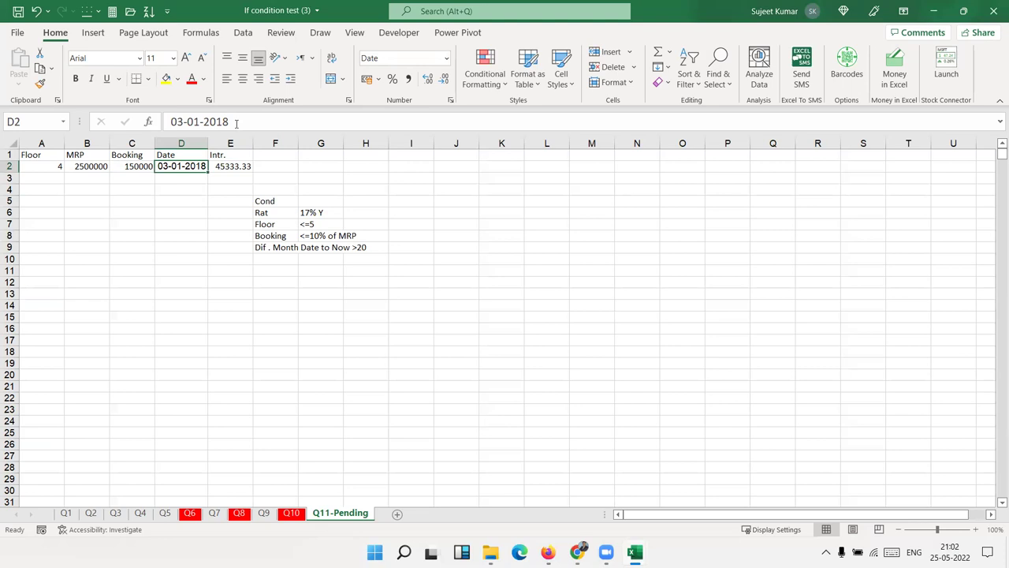
- Review MRP, Booking and date in B2–D2 and E2's recalculated 45333.33 interest
key(Left)
key(Left)
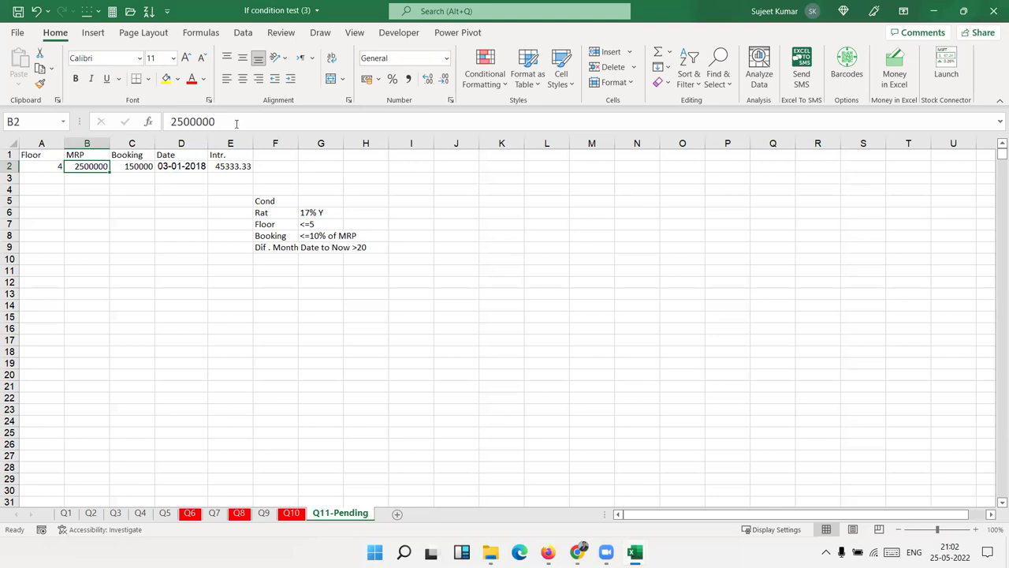
key(Right)
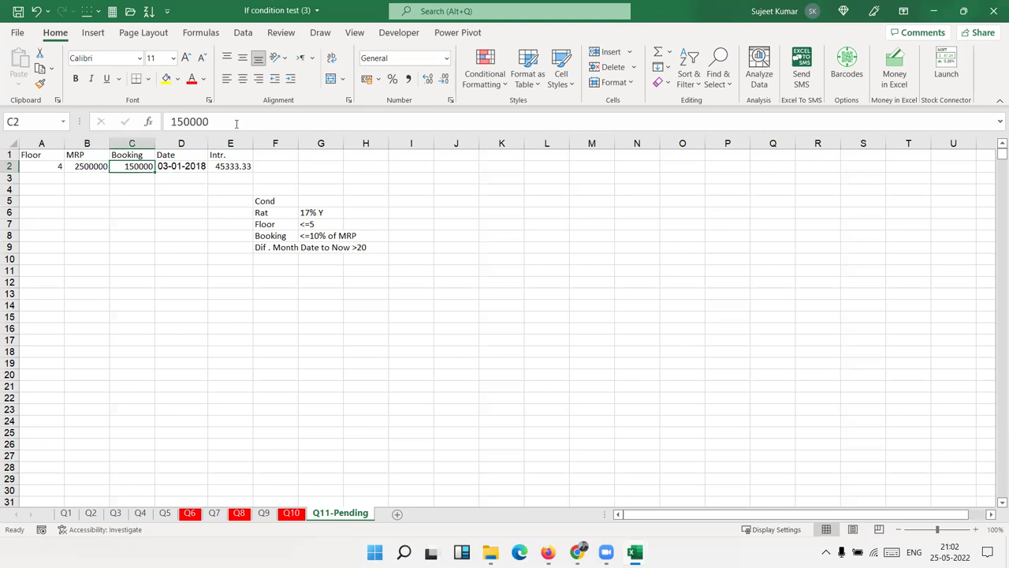
key(Right)
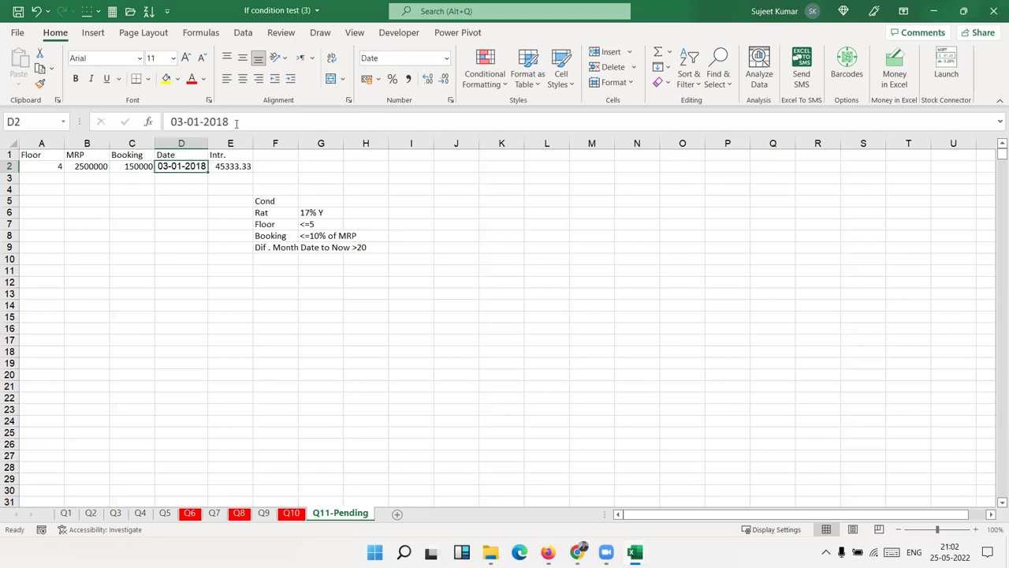
key(Right)
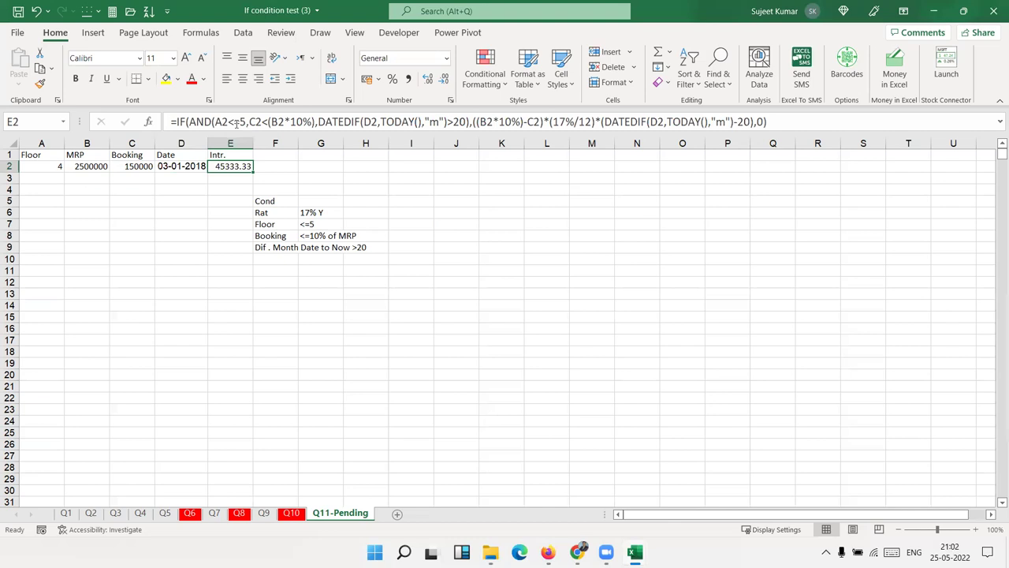
key(Down)
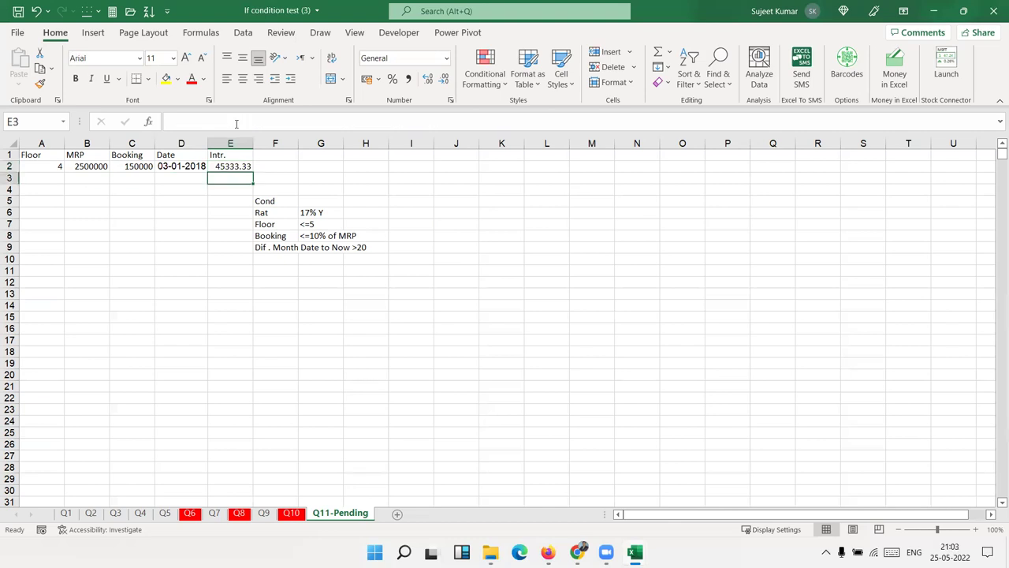
key(Right)
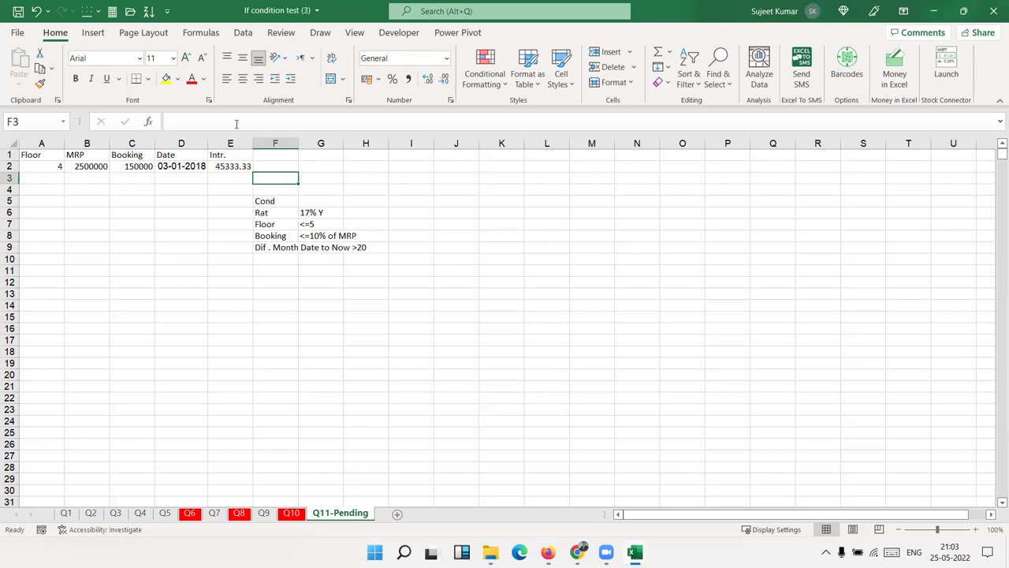
- Enter =B2*25% in G2, then change it to 10% of MRP
key(Up)
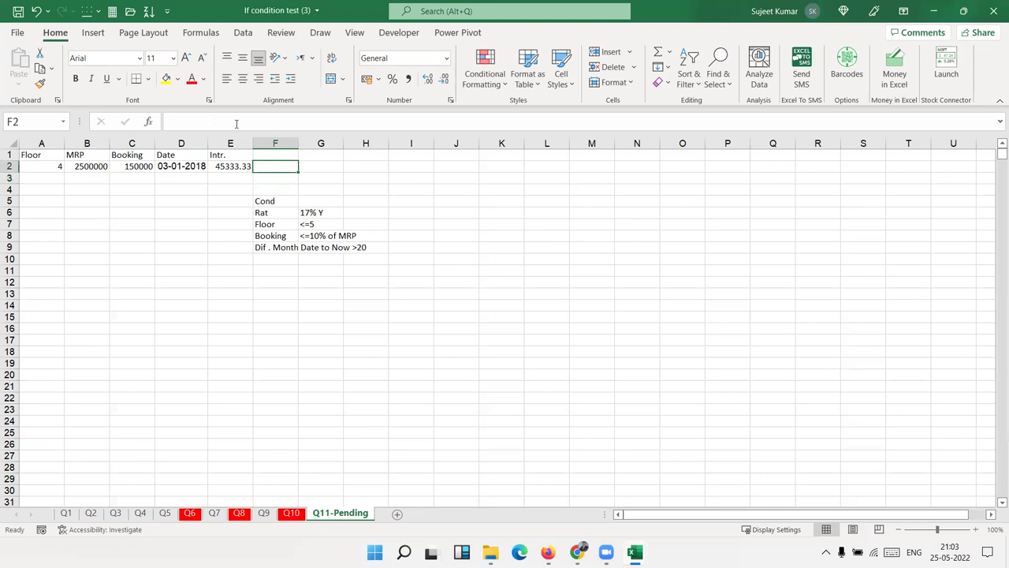
key(Right)
text(=)
key(Left)
key(Left)
key(Left)
key(Left)
key(Left)
text(*25%)
key(Return)
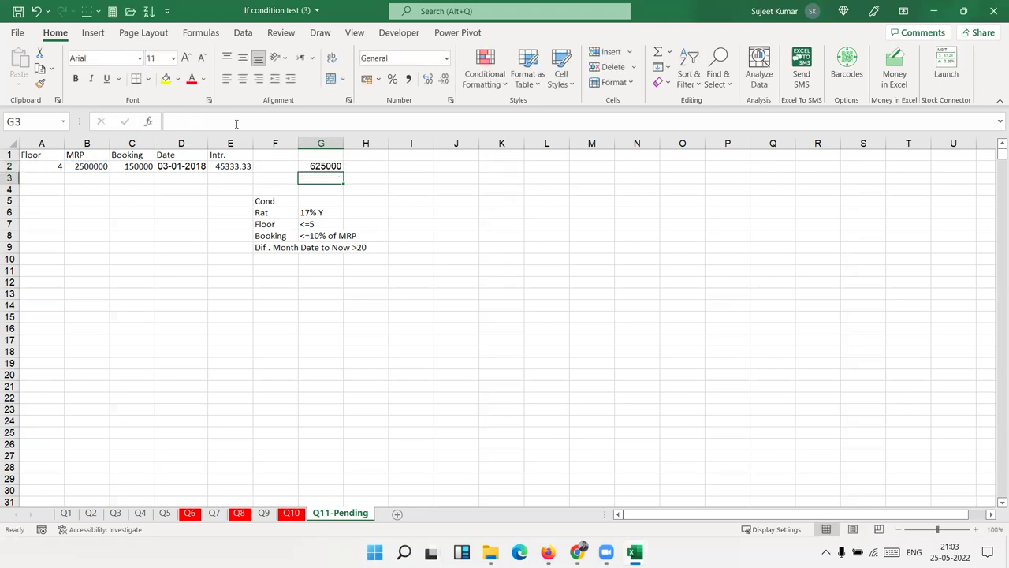
key(Up)
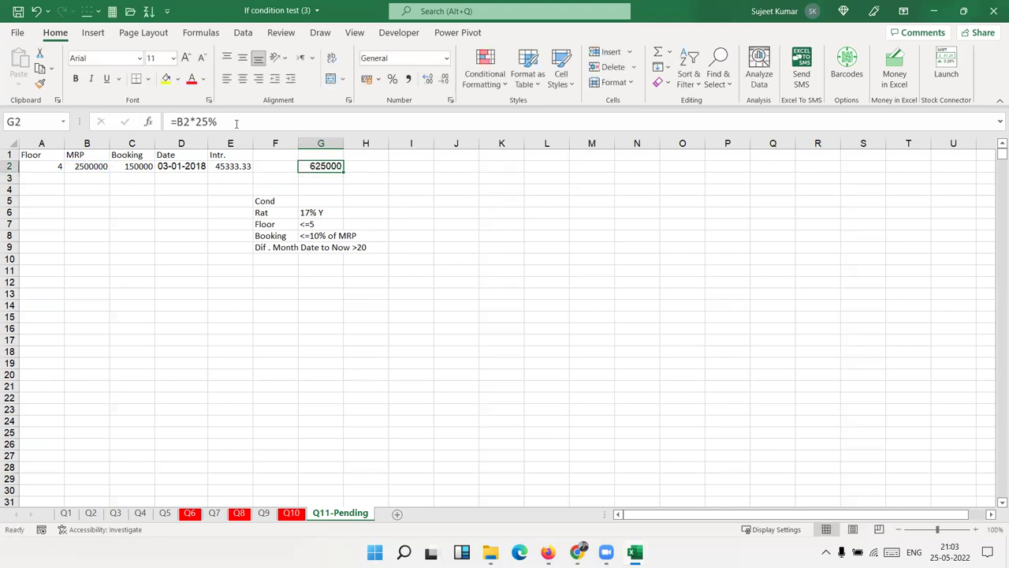
click(191, 122)
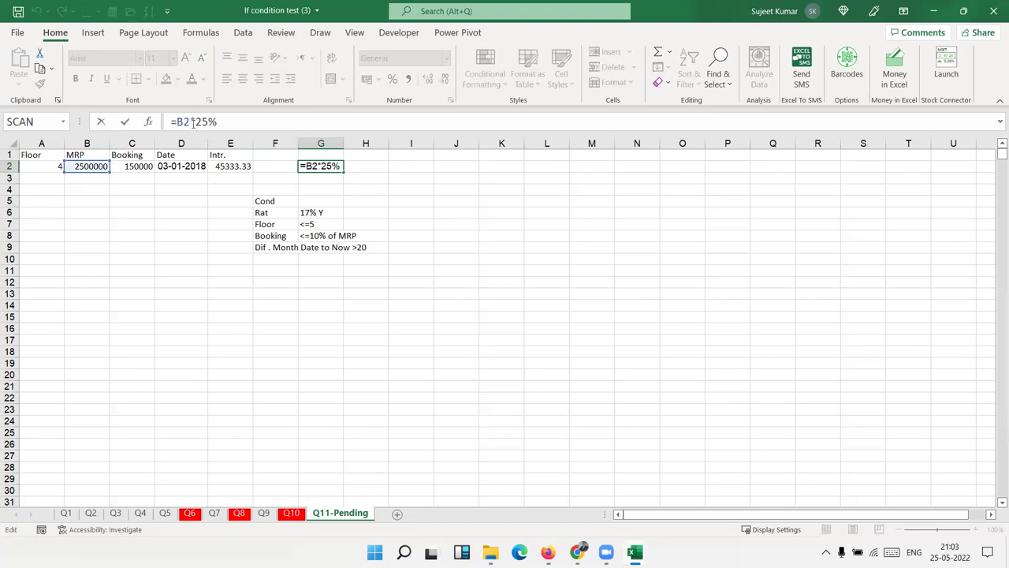
double_click(199, 123)
key(BackSpace)
text(10)
key(Return)
key(Up)
- Put =G2-C2 in H2 and label H1 with P
key(Right)
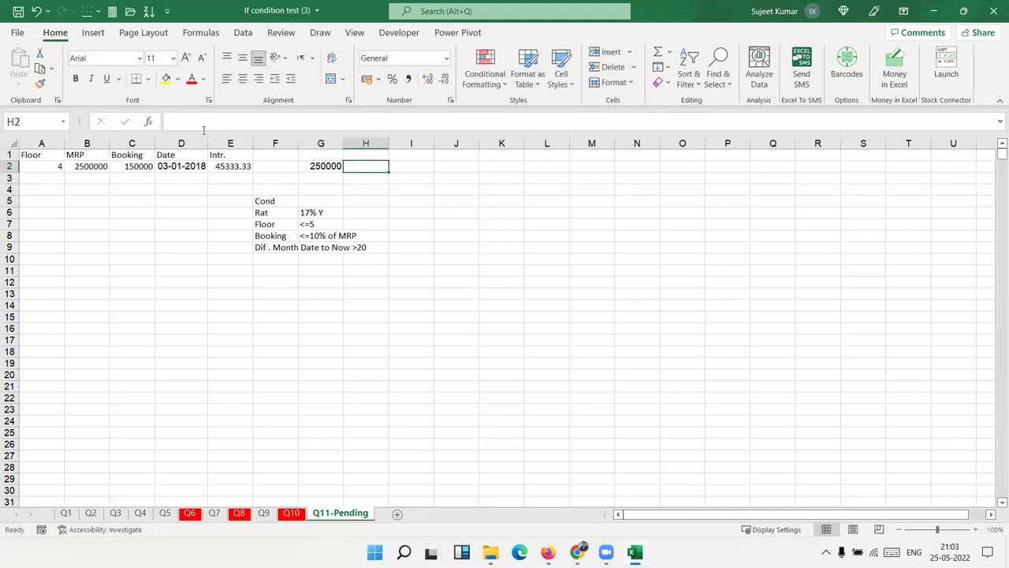
text(=)
key(Left)
text(-)
key(Left)
key(Left)
key(Left)
key(Left)
key(Left)
key(Return)
key(Up)
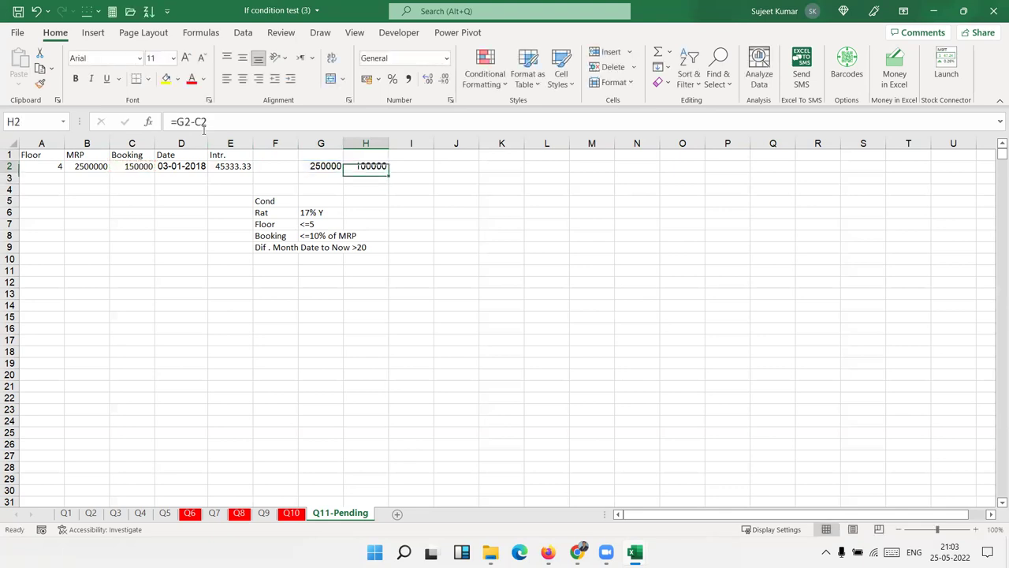
key(Up)
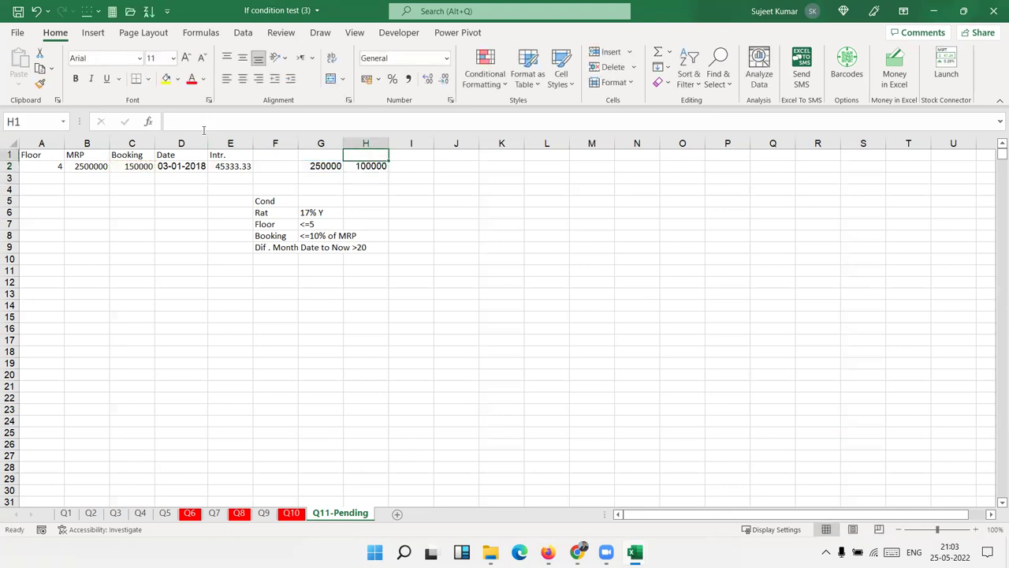
text(P)
key(Return)
- Enter the monthly rate =17%/12 in I2 and =TODAY() in J2, widening column J
key(Right)
text(=17)
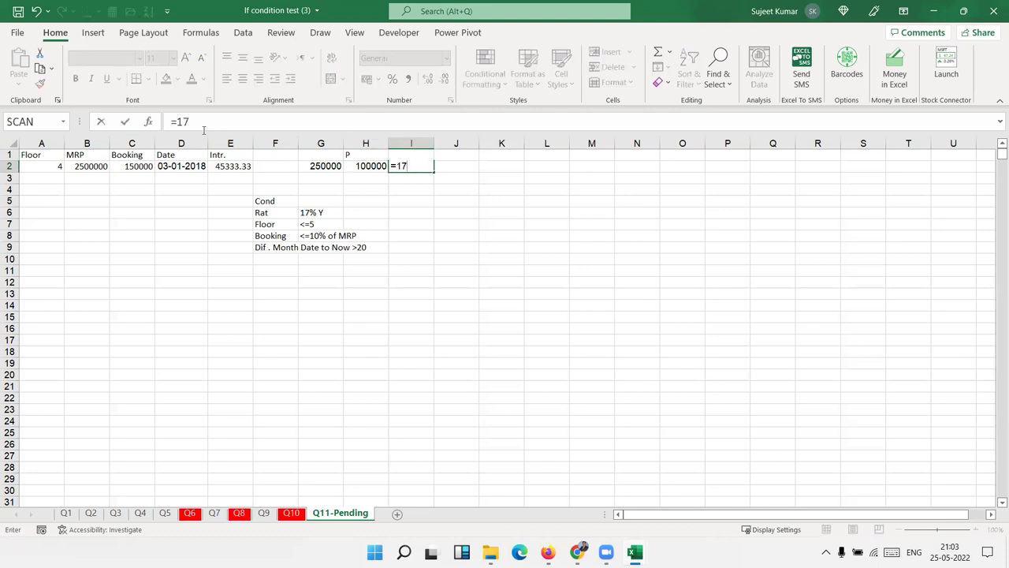
text(%/12)
key(ctrl+Return)
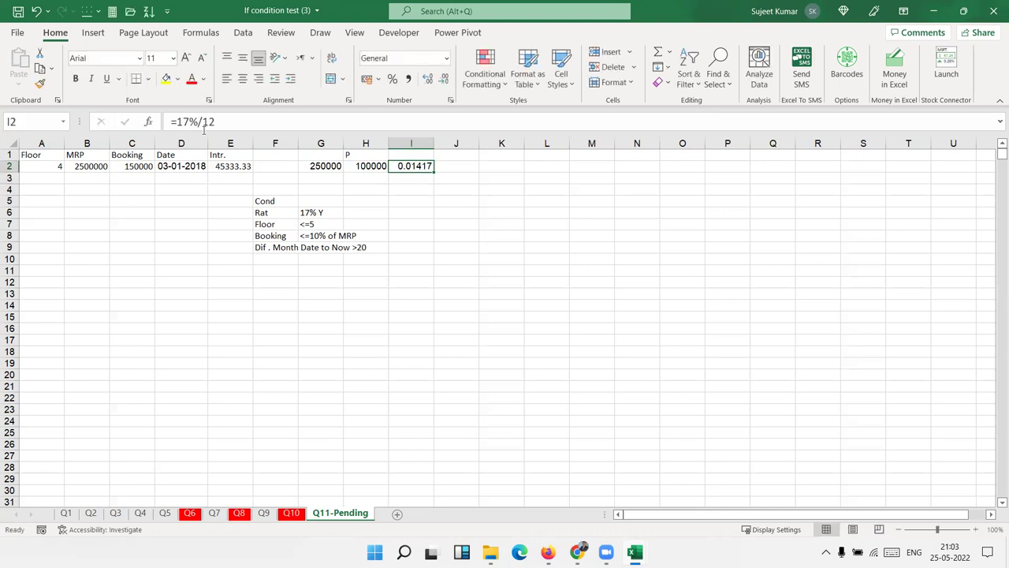
key(Right)
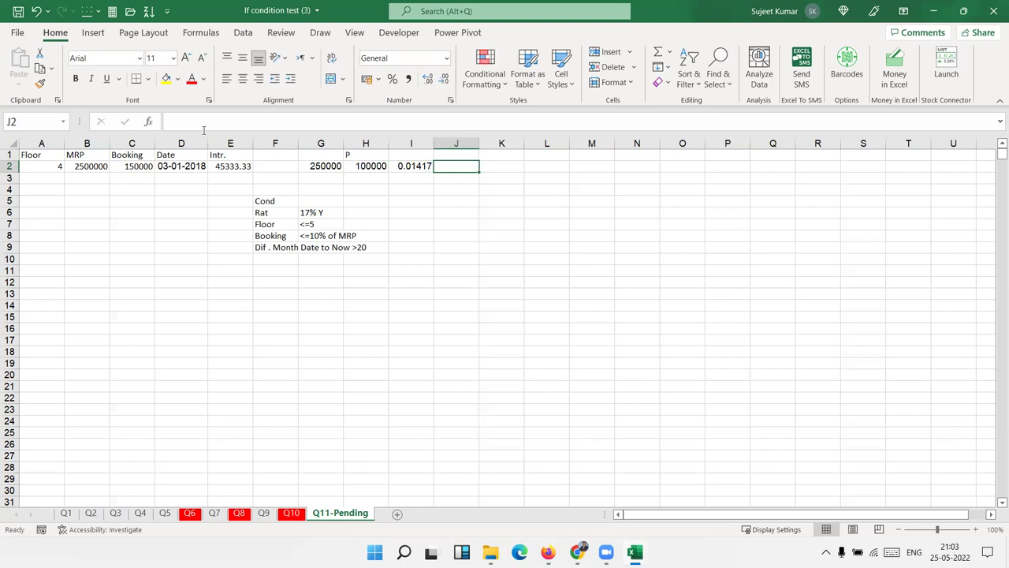
text(=tod)
key(Tab)
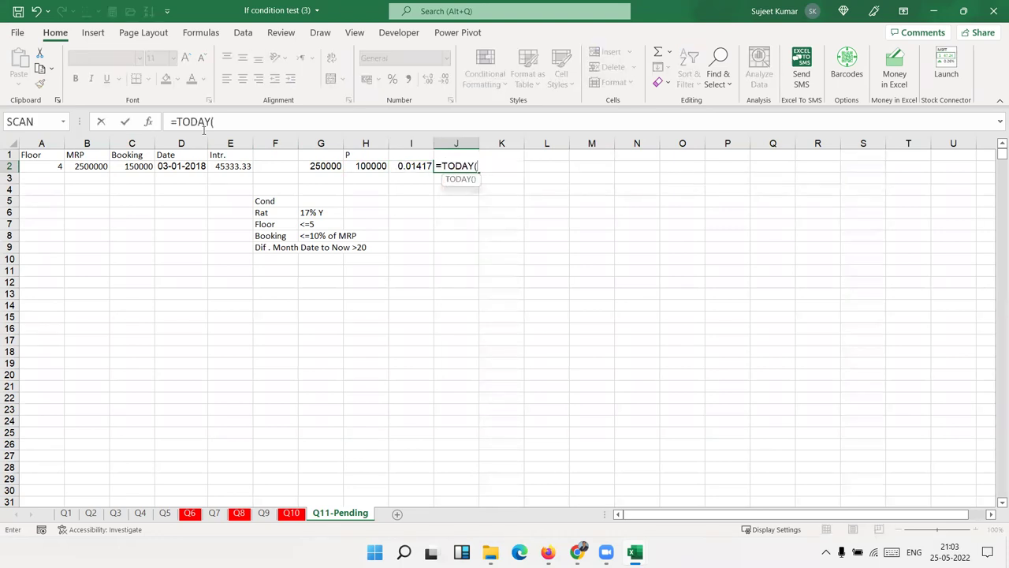
text())
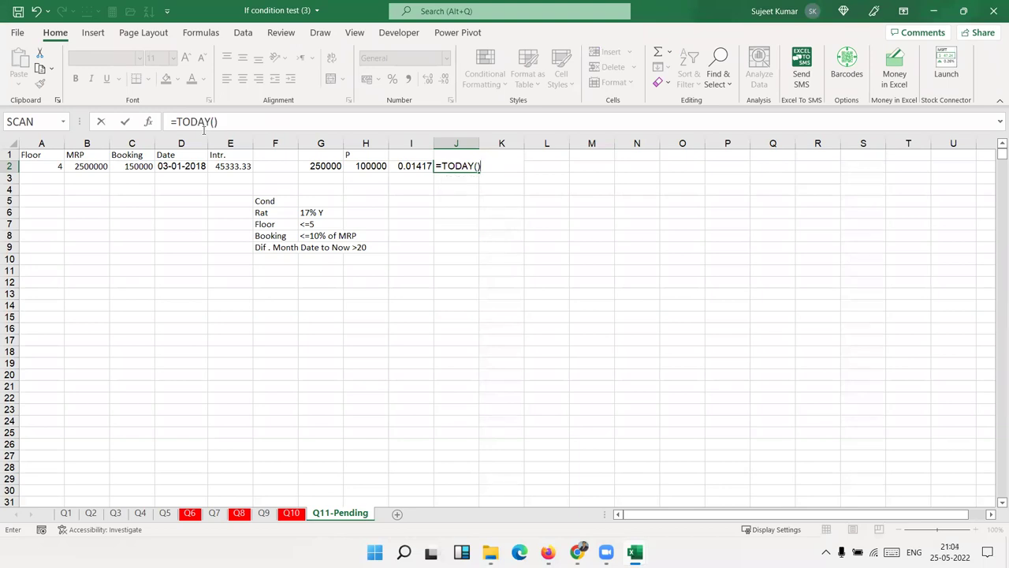
key(ctrl+Return)
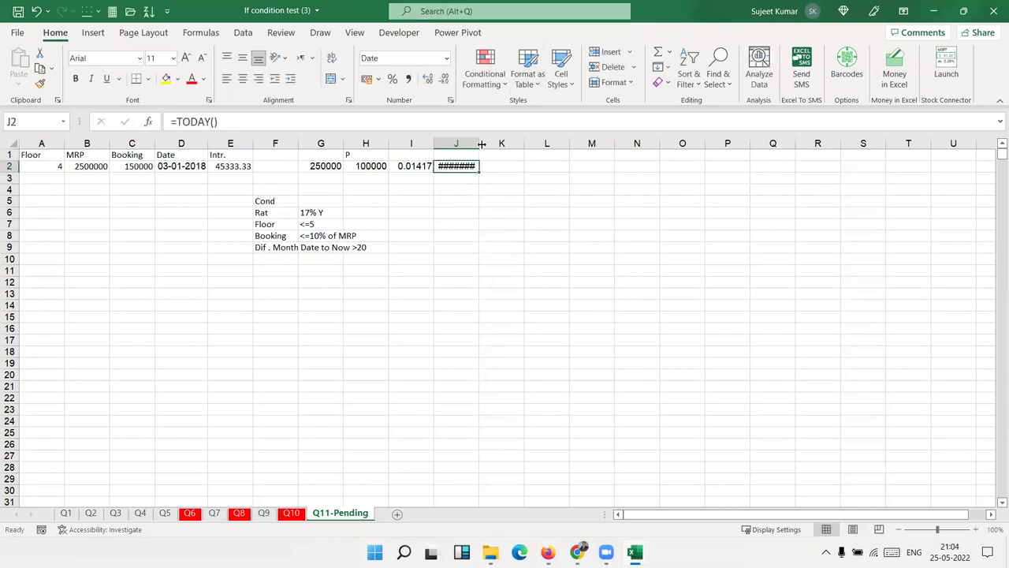
drag(478, 144, 487, 151)
- Begin a date-difference formula in K2, starting with =J2-
click(493, 165)
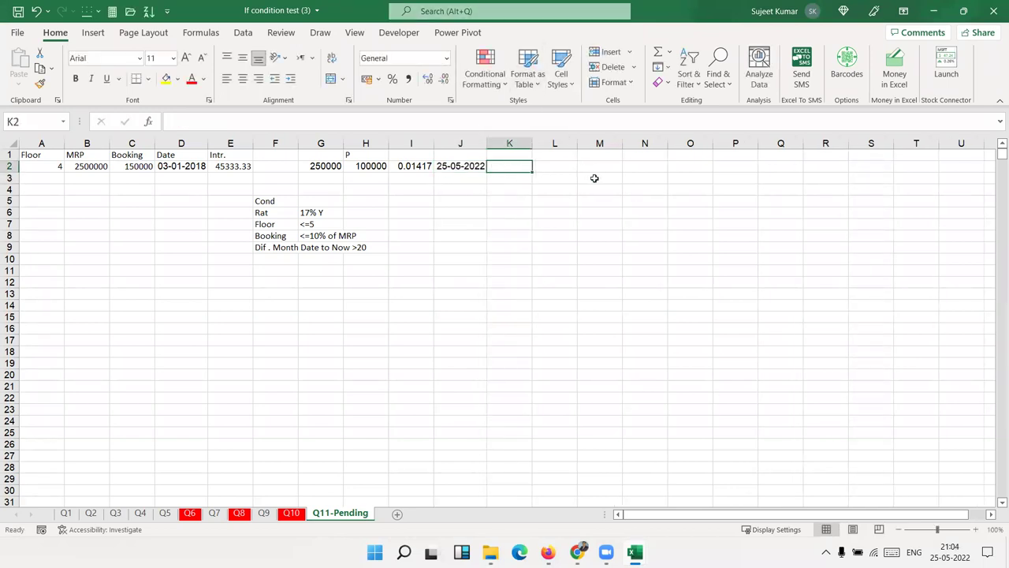
text(=)
key(Left)
text(-)
key(Left)
key(Left)
key(Left)
key(Left)
key(Left)
key(Left)
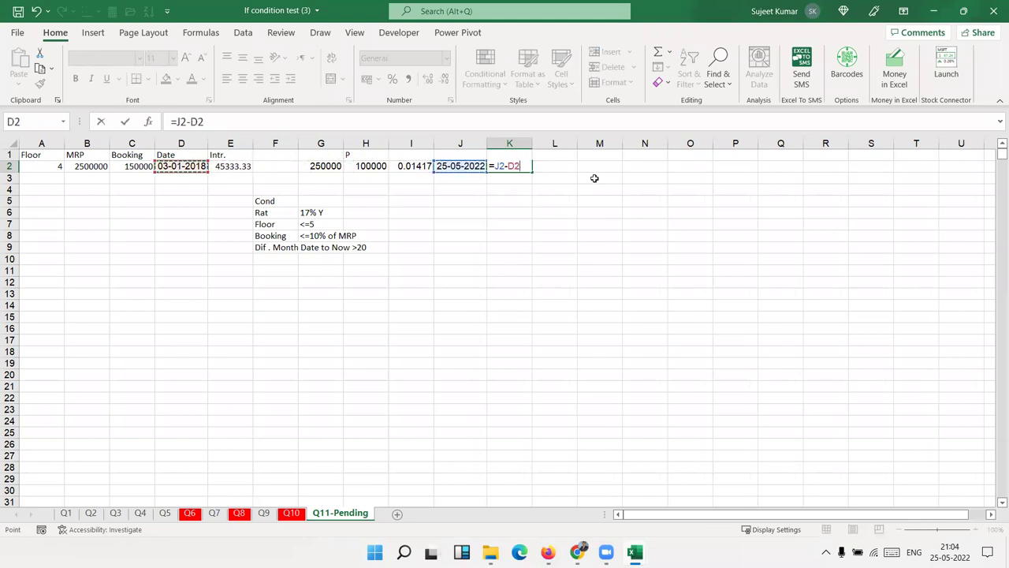
- Make K2 calculate =(J2-D2)/30, the day difference in months
key(Return)
key(Up)
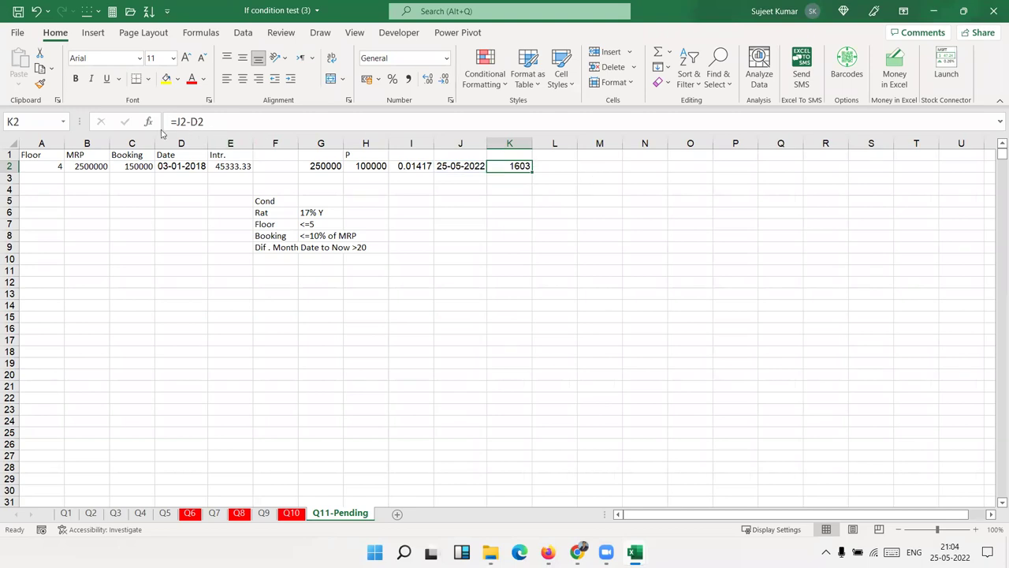
click(181, 123)
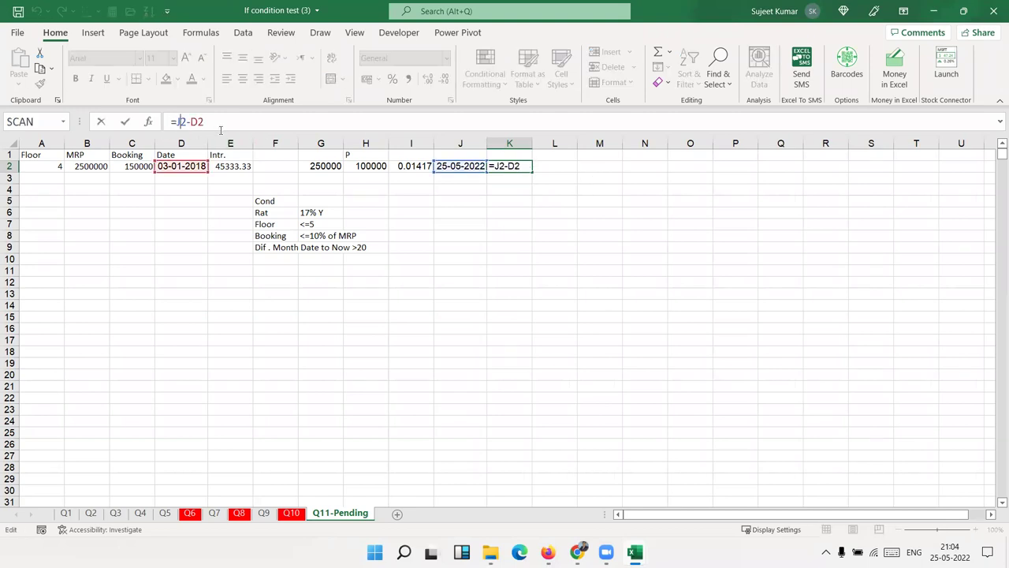
text(()
key(Right)
key(Right)
key(Right)
key(Right)
text())
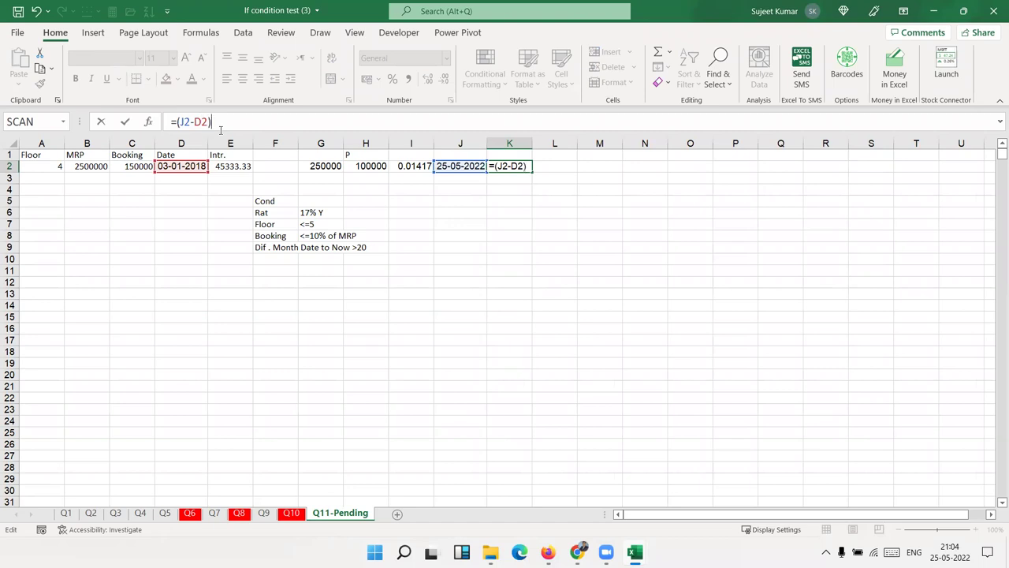
text(/)
text(30)
key(Return)
- Wrap K2 in ROUNDUP with 0 digits, fixing parentheses, so it shows 54
key(Up)
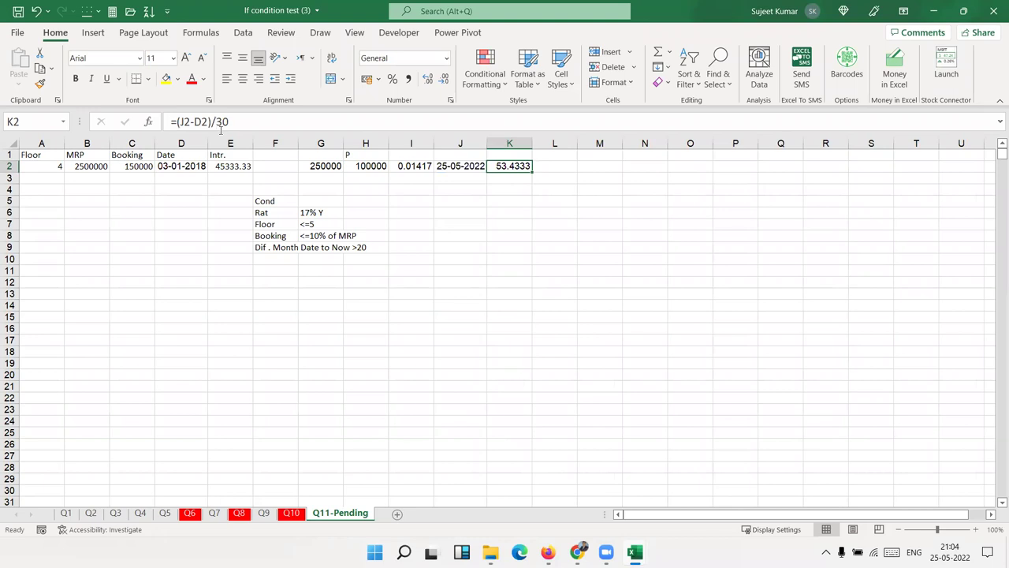
key(F2)
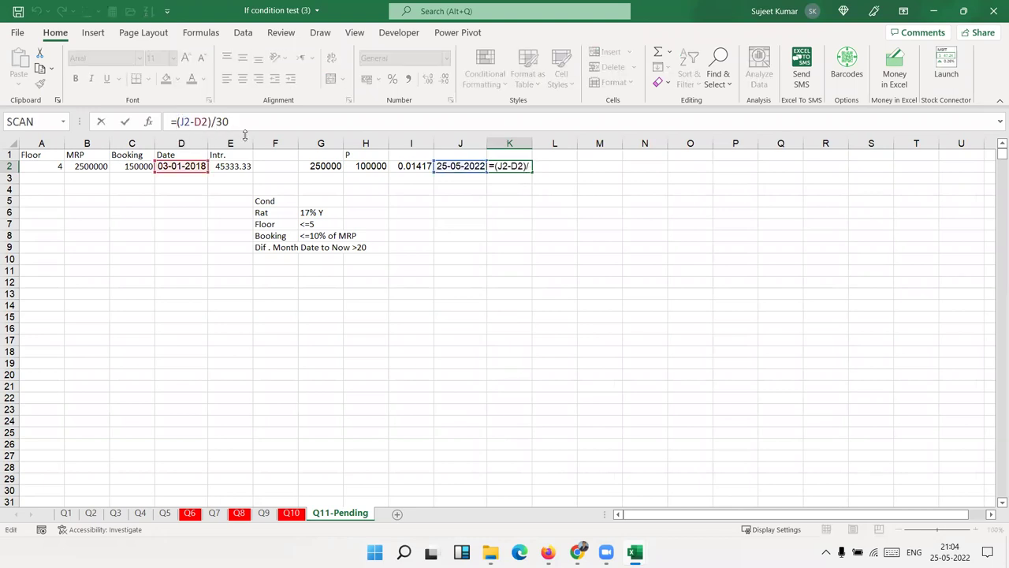
text(rou)
key(Down)
key(Down)
key(Tab)
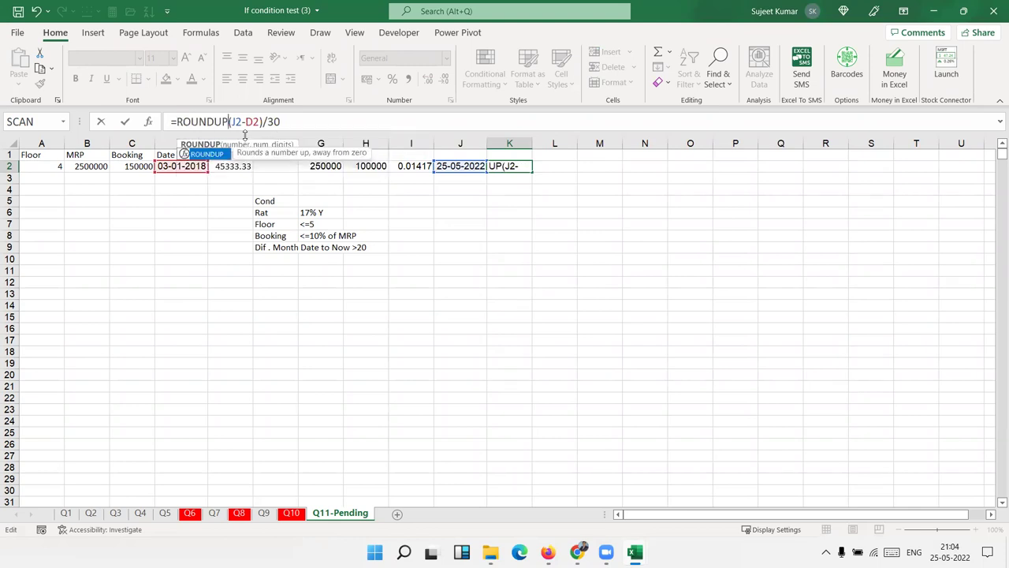
click(302, 124)
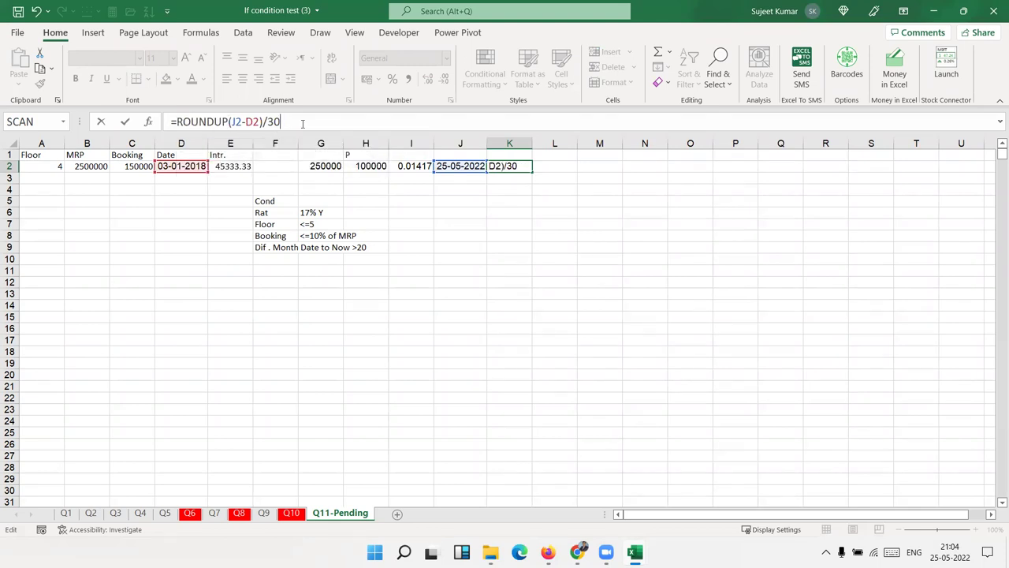
text(,0))
key(Return)
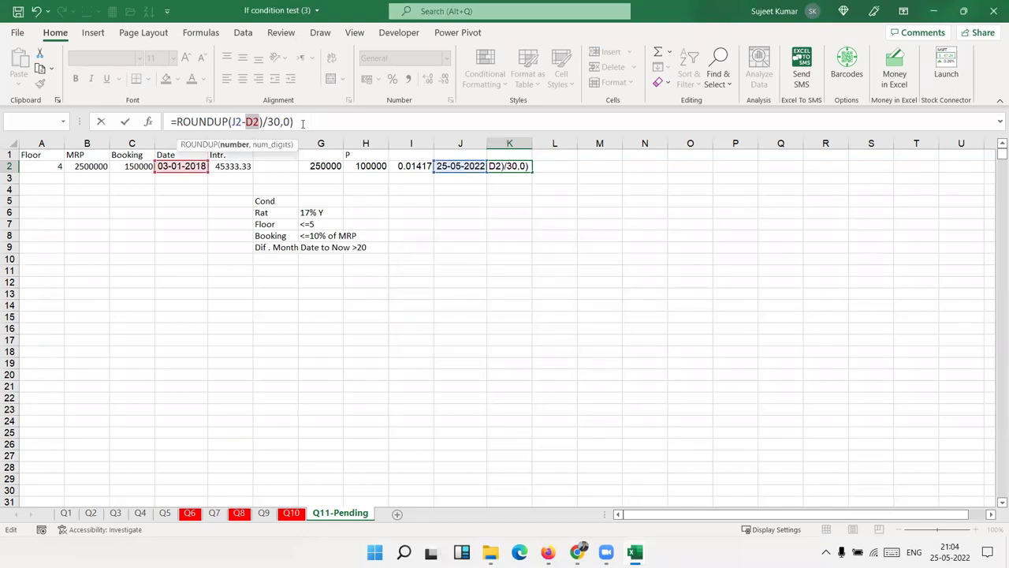
key(Left)
key(Left)
text(()
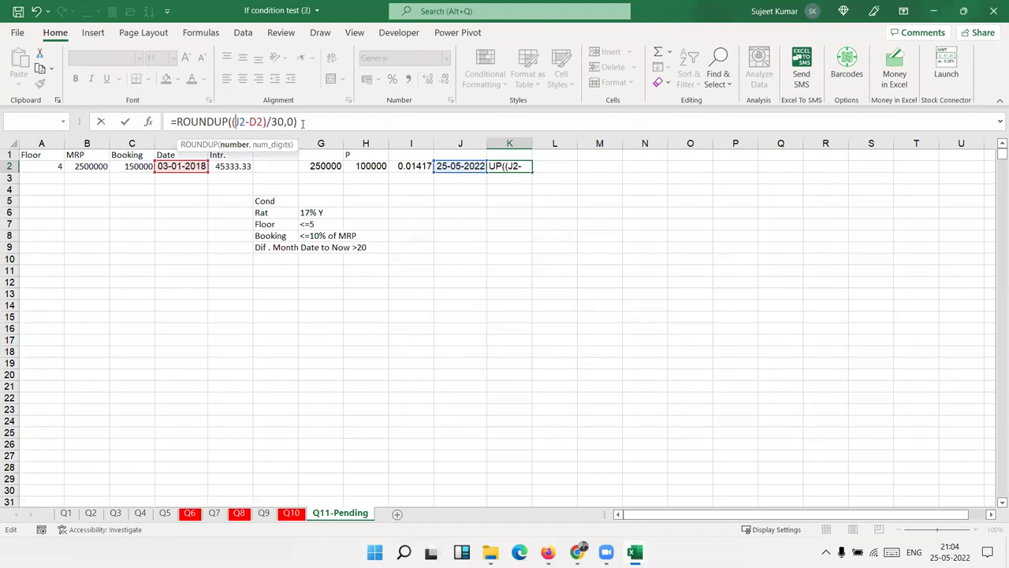
key(ctrl+Return)
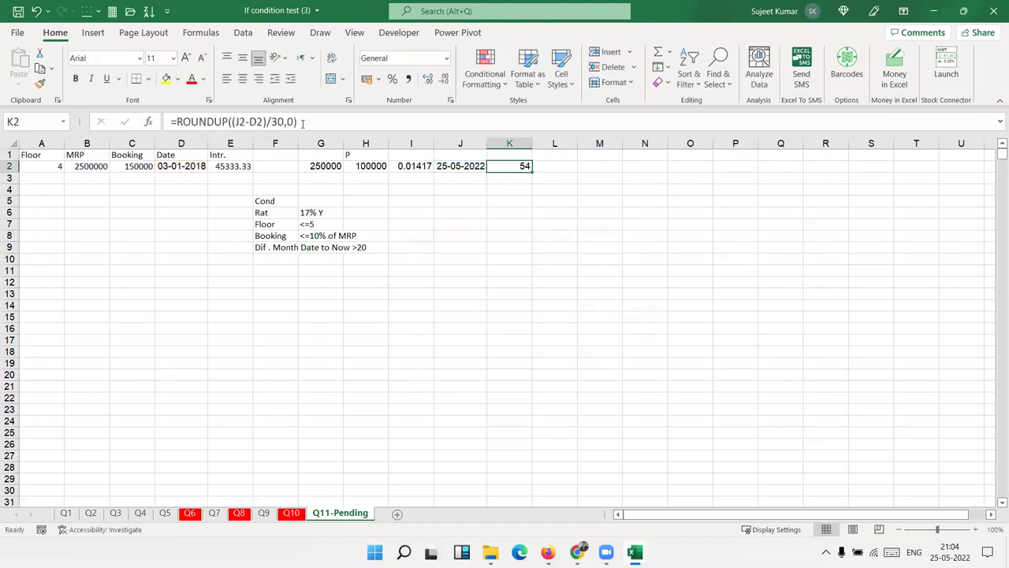
click(347, 121)
- Subtract 20 from K2's months to get 34, and label I1 R and K1 T
text(-20)
key(Return)
key(Up)
key(Up)
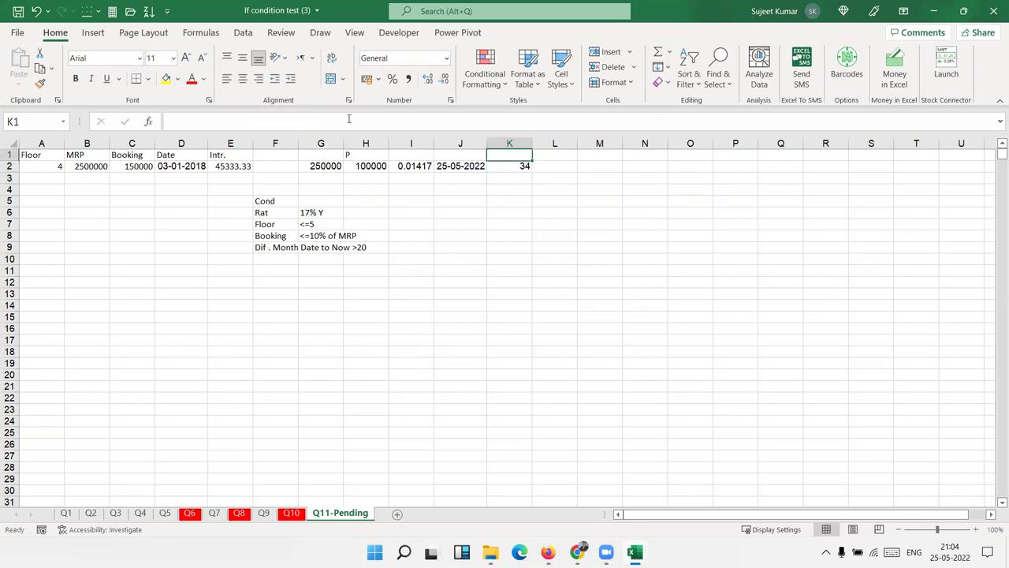
key(Left)
key(Left)
text(R)
key(Right)
key(Right)
text(T)
key(Down)
- Enter =H2*I2*K2 in L2, giving 48166.7
key(Right)
text(=)
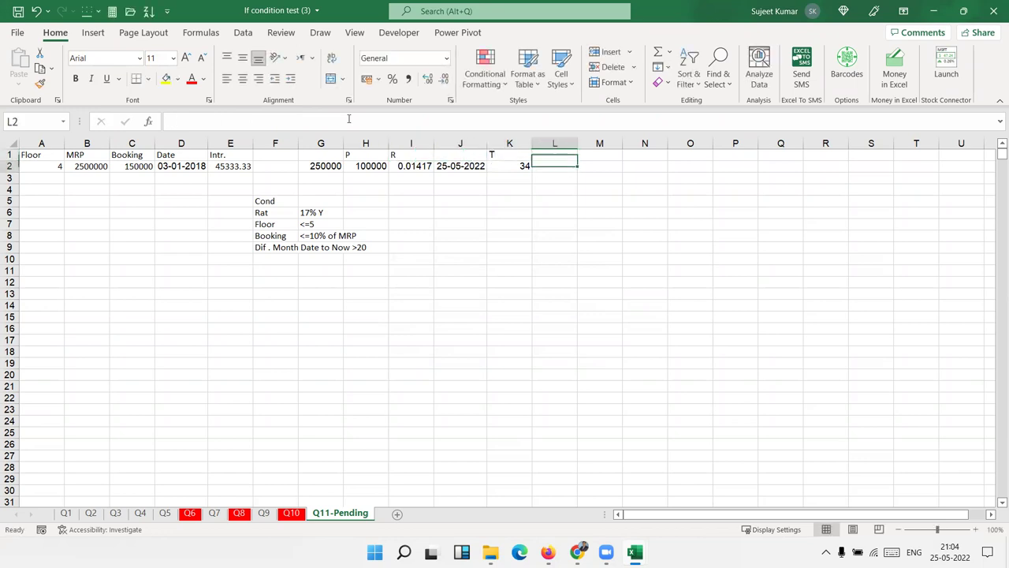
key(Left)
key(Left)
key(Left)
key(Left)
text(*)
key(Left)
key(Left)
key(Left)
text(*)
key(Left)
key(Return)
key(Up)
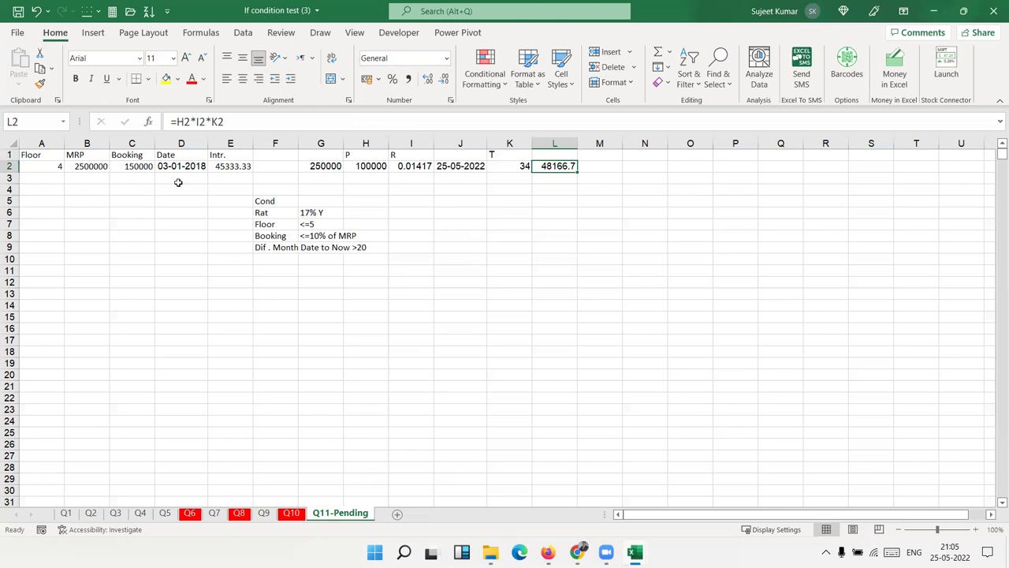
- Check E2's interest formula and test 33 months in K2, then undo it
click(224, 167)
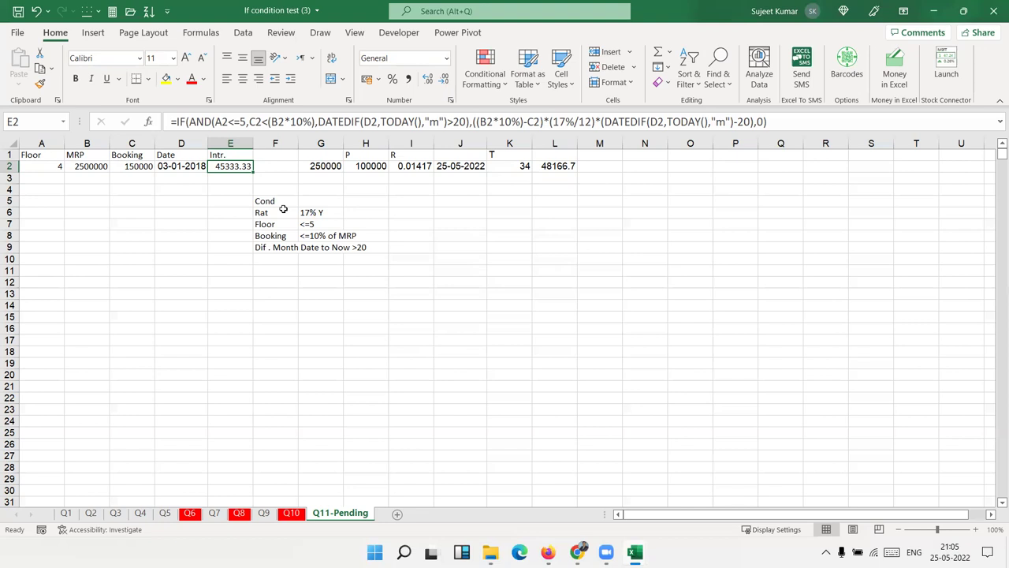
click(509, 169)
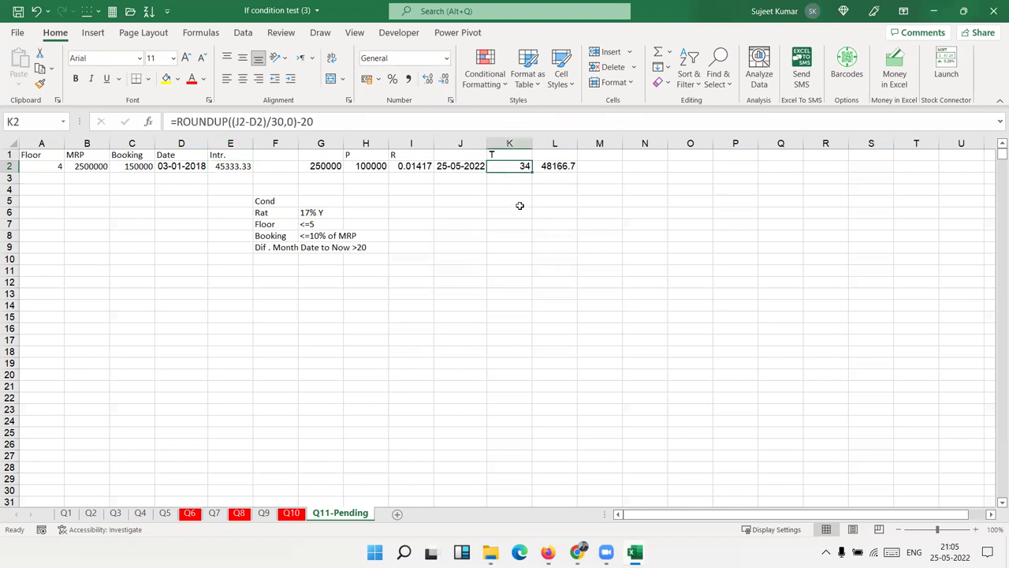
key(F2)
text(33)
key(Return)
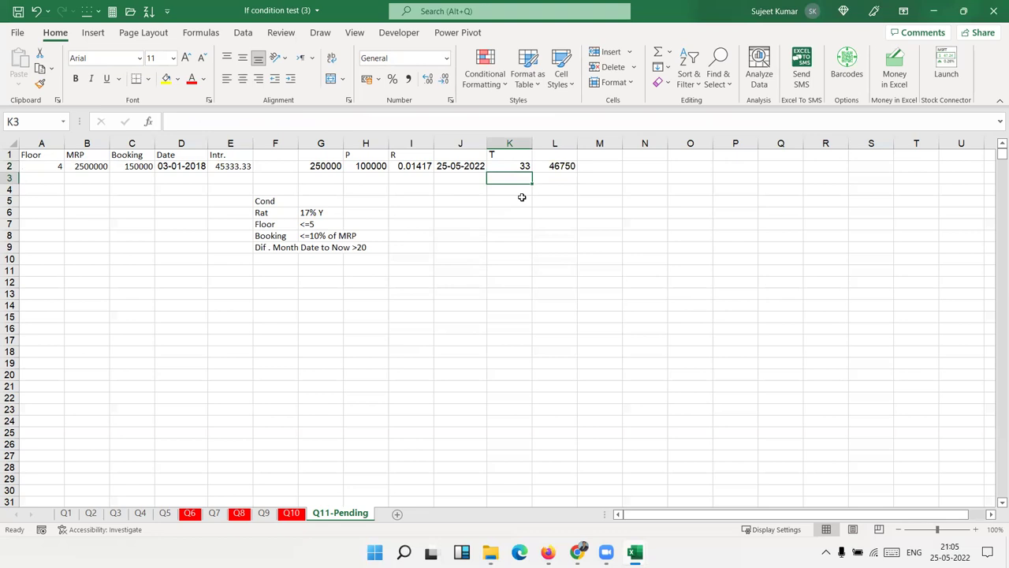
key(ctrl+z)
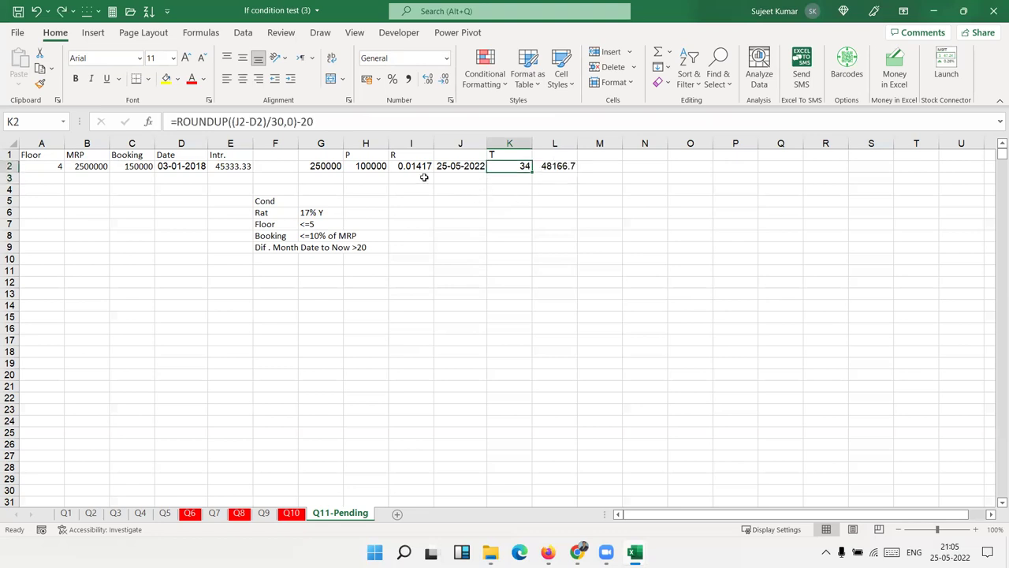
- Compare helper cells H2–K2 with E2's formula and select its DATEDIF month part
click(320, 163)
click(413, 165)
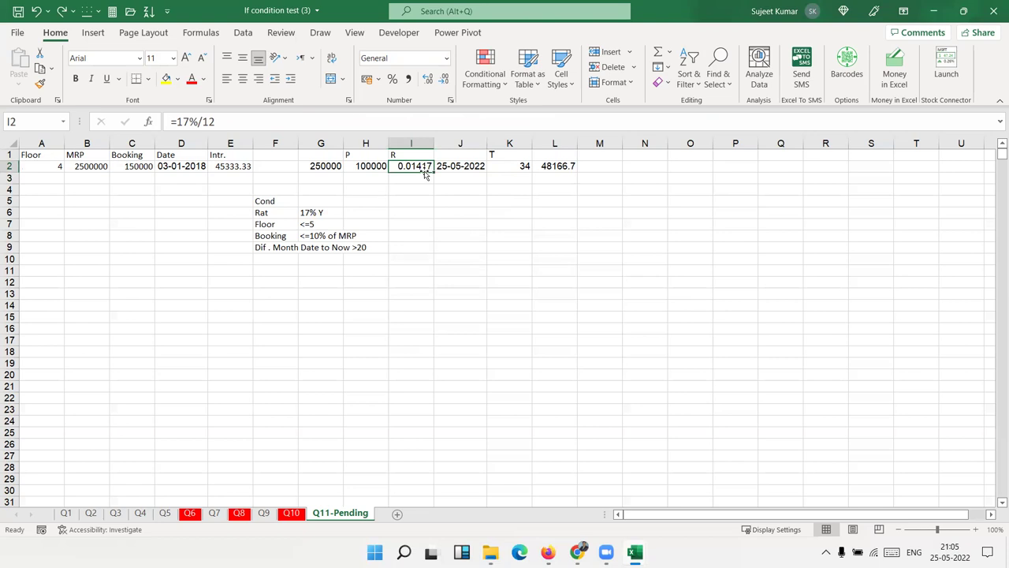
click(454, 166)
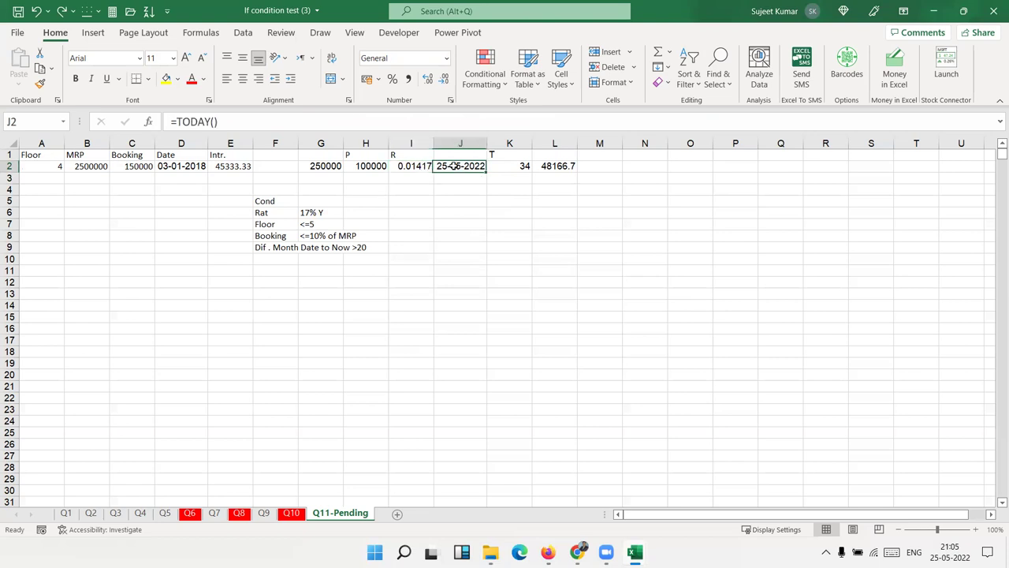
click(226, 166)
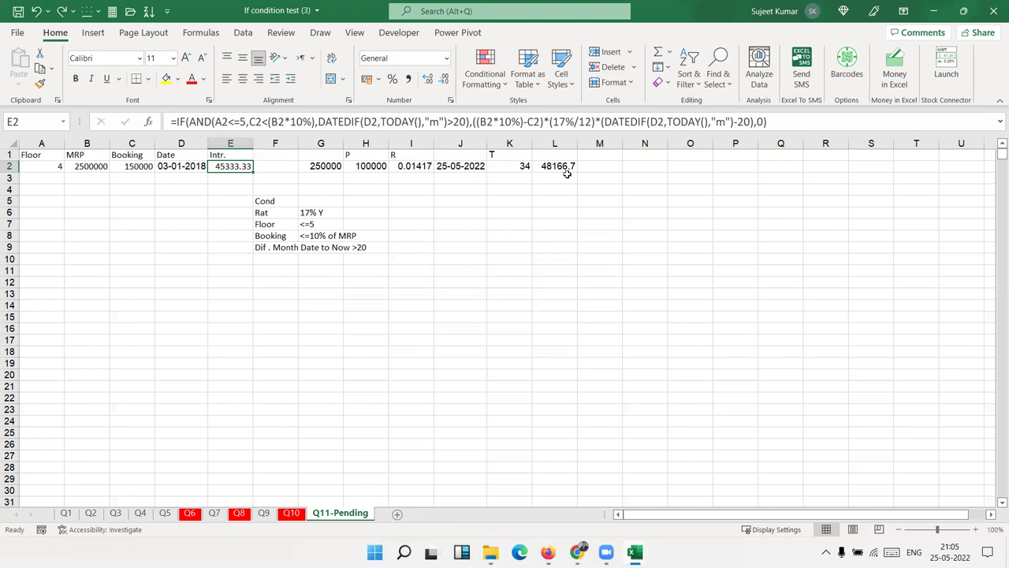
click(376, 165)
click(416, 166)
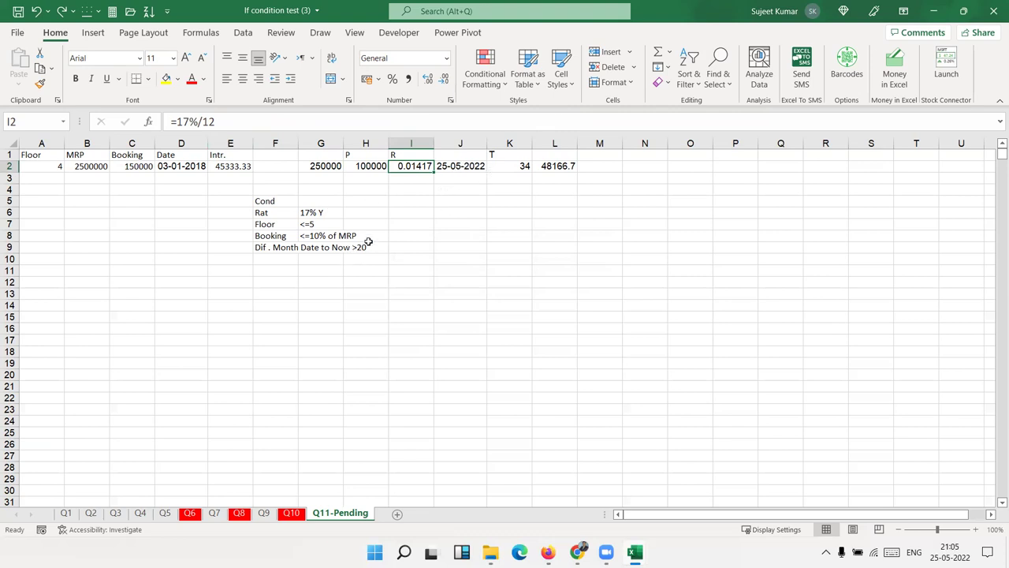
click(463, 167)
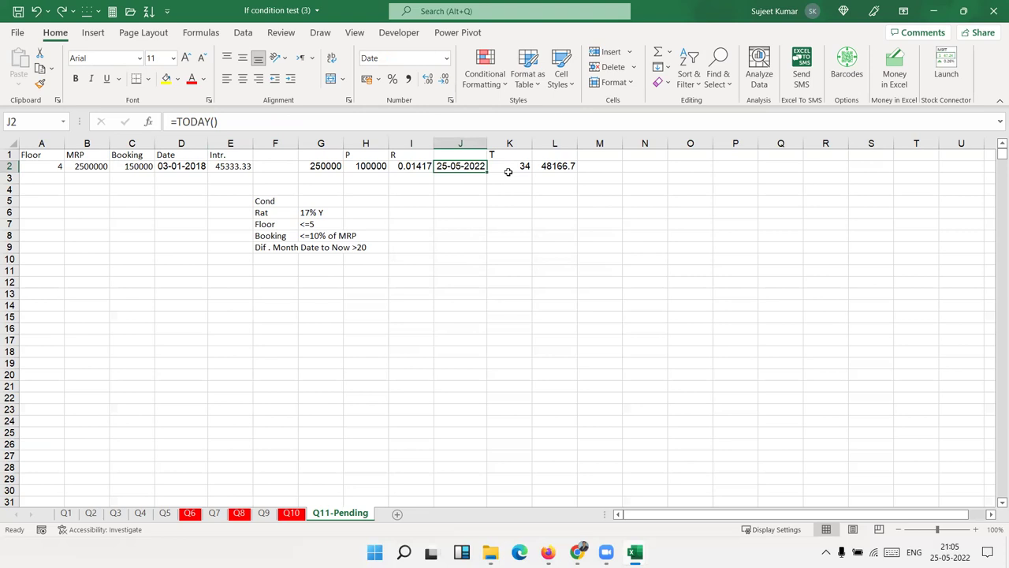
click(510, 174)
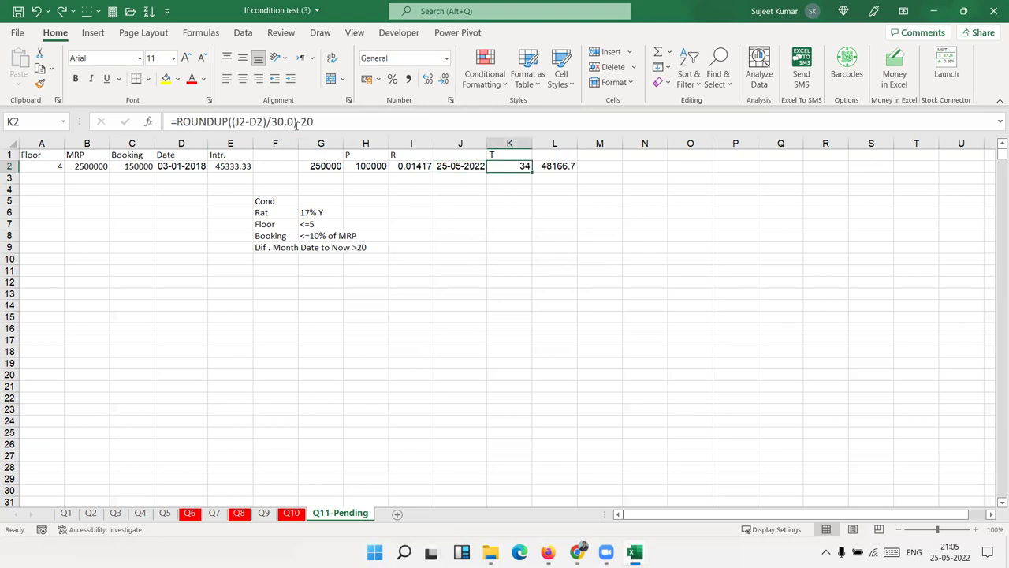
click(238, 167)
drag(319, 123, 448, 122)
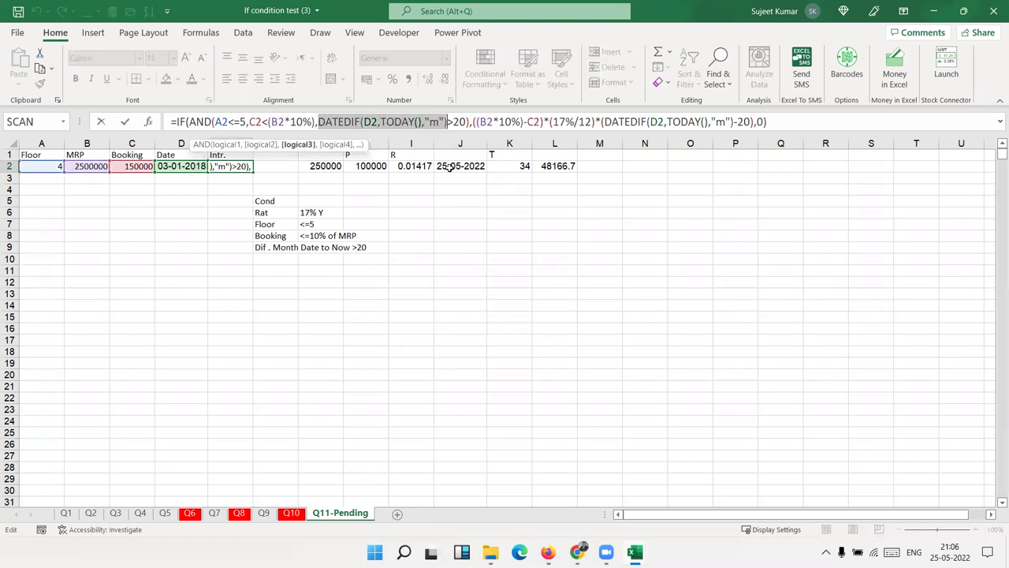
- Copy the DATEDIF month part of the E2 formula and confirm E2 unchanged
key(ctrl+c)
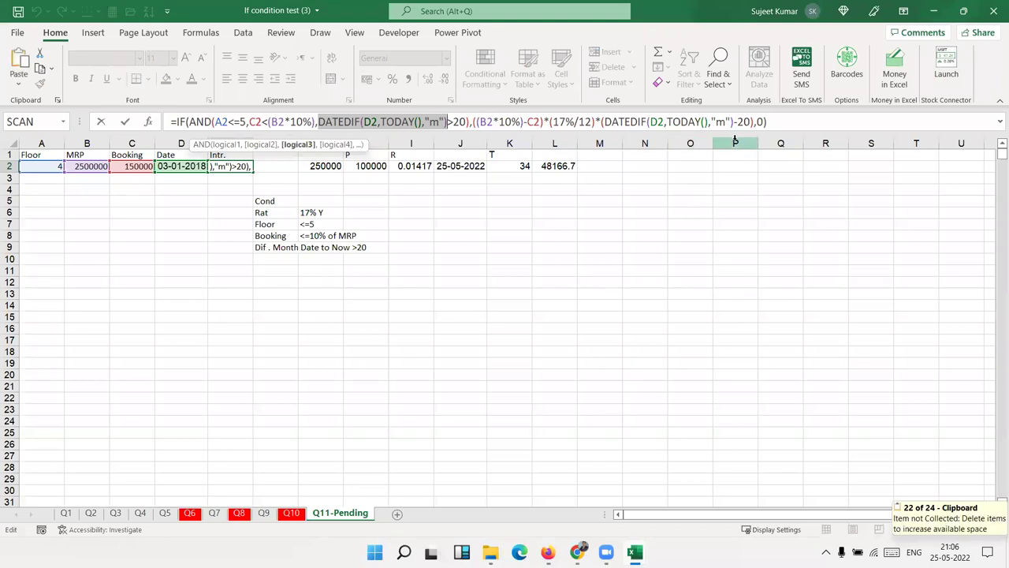
drag(755, 121, 605, 122)
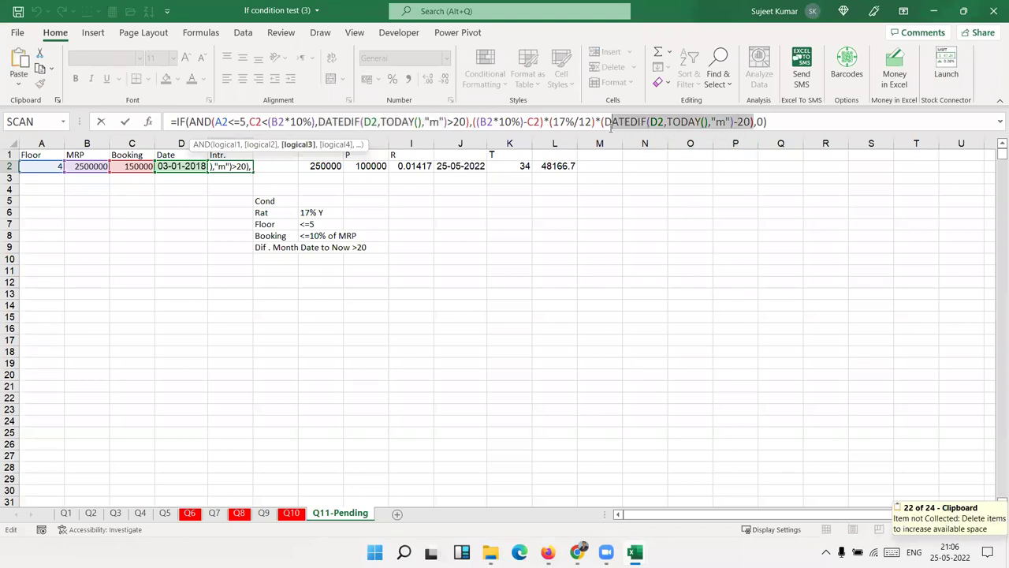
key(ctrl+Return)
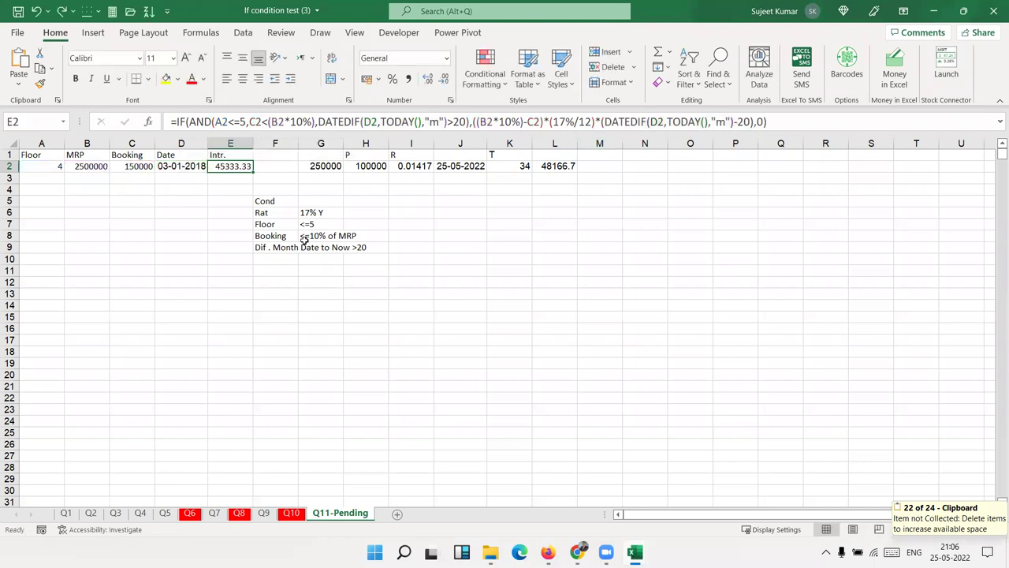
- Enter =DATEDIF(D2,TODAY(),"m")-20 in E4, accepting Excel's correction, then autofit column E and apply General format
click(220, 188)
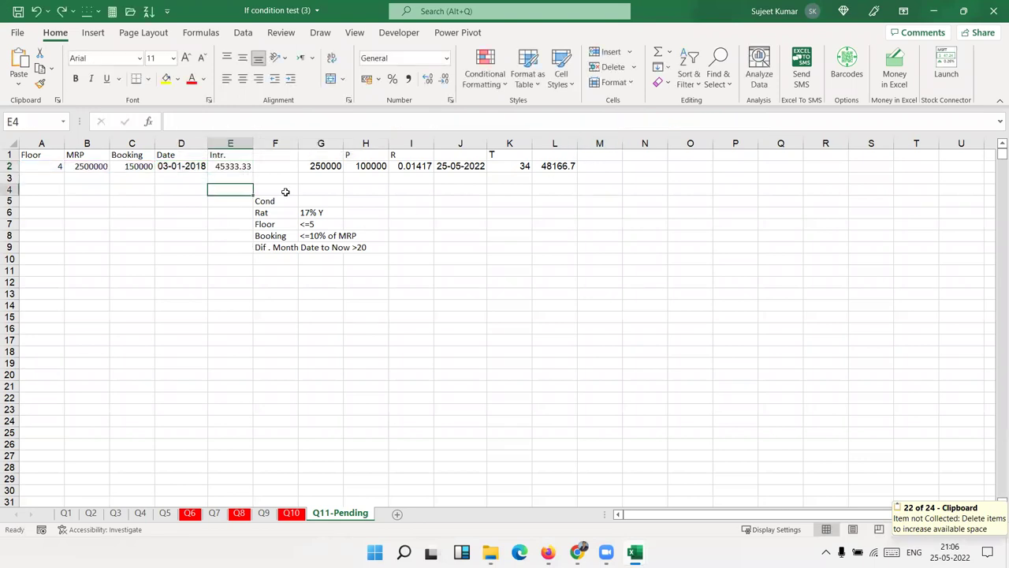
text(=)
key(ctrl+v)
key(Return)
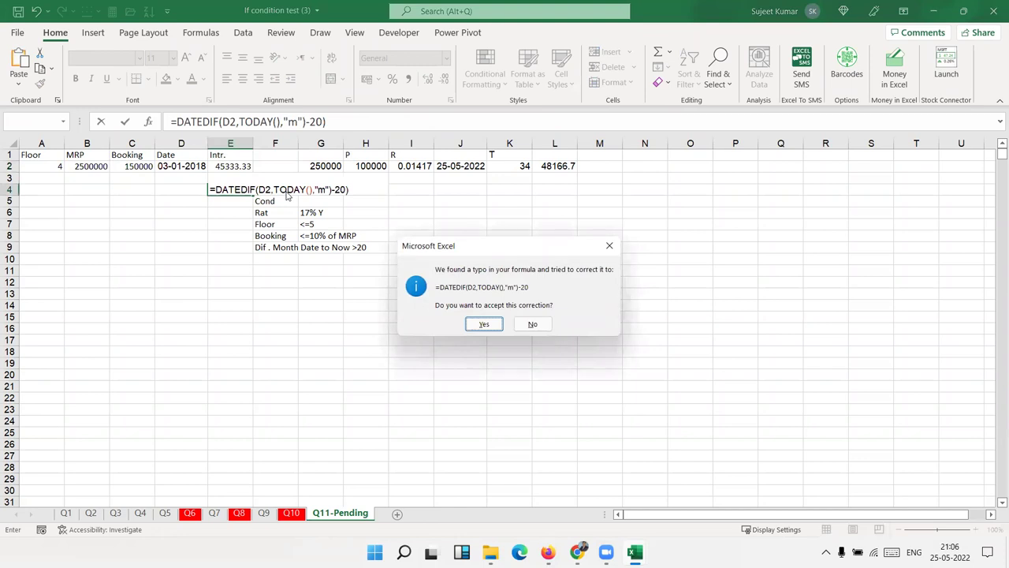
key(Return)
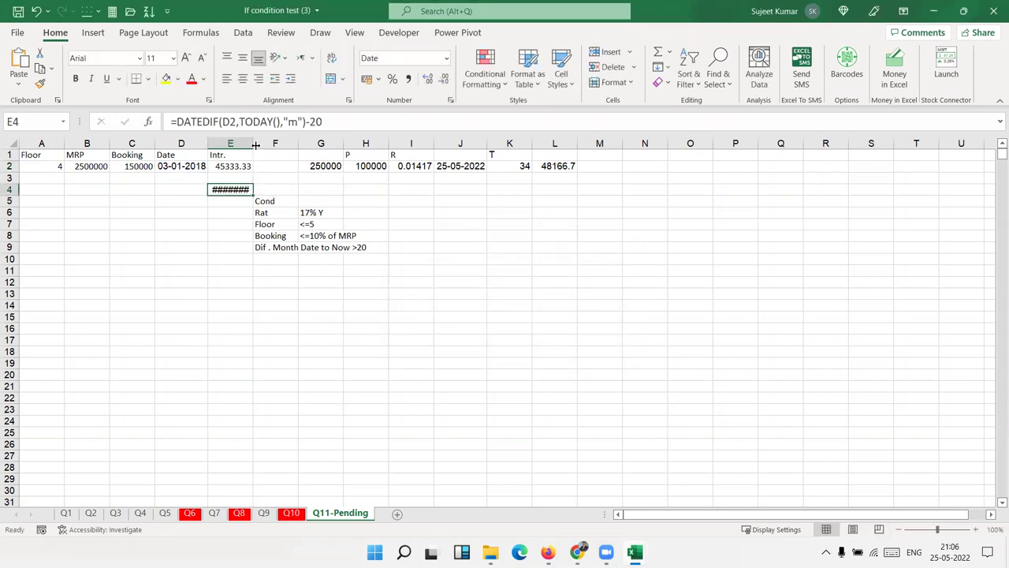
double_click(254, 142)
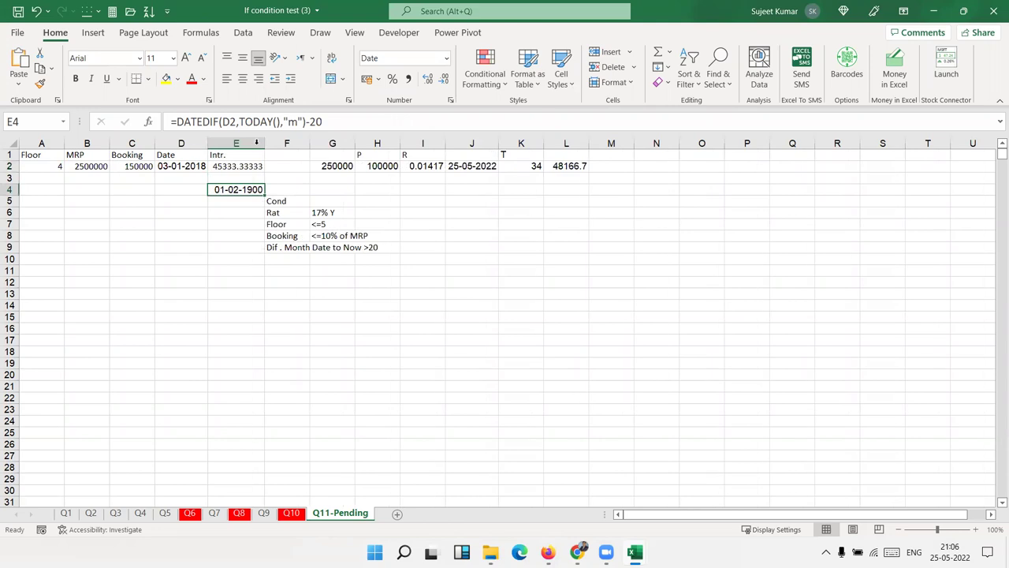
key(ctrl+shift+asciitilde)
- Compare E4's 32 with K2's 34 months and reopen the E4 formula for editing
click(530, 165)
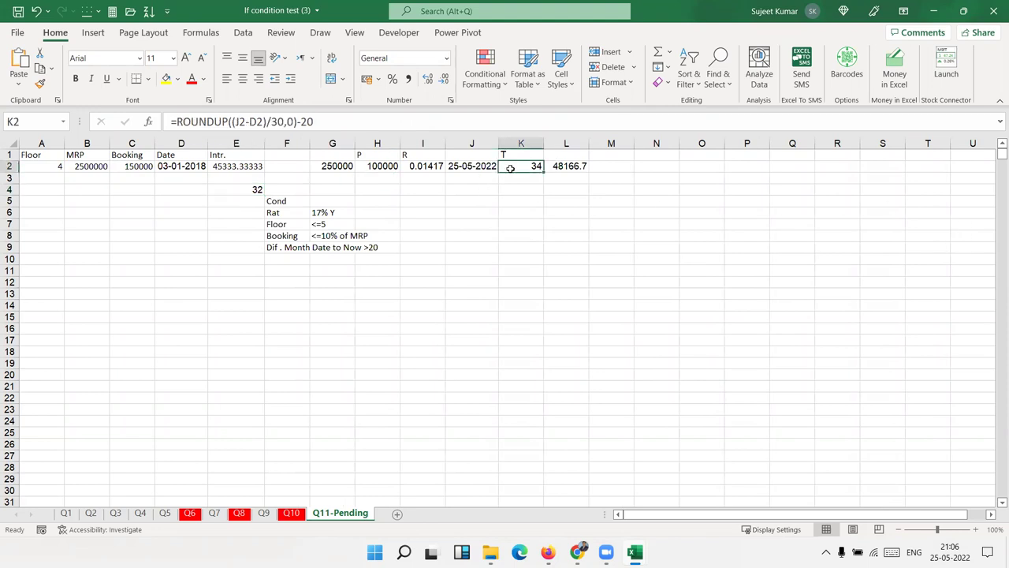
click(242, 200)
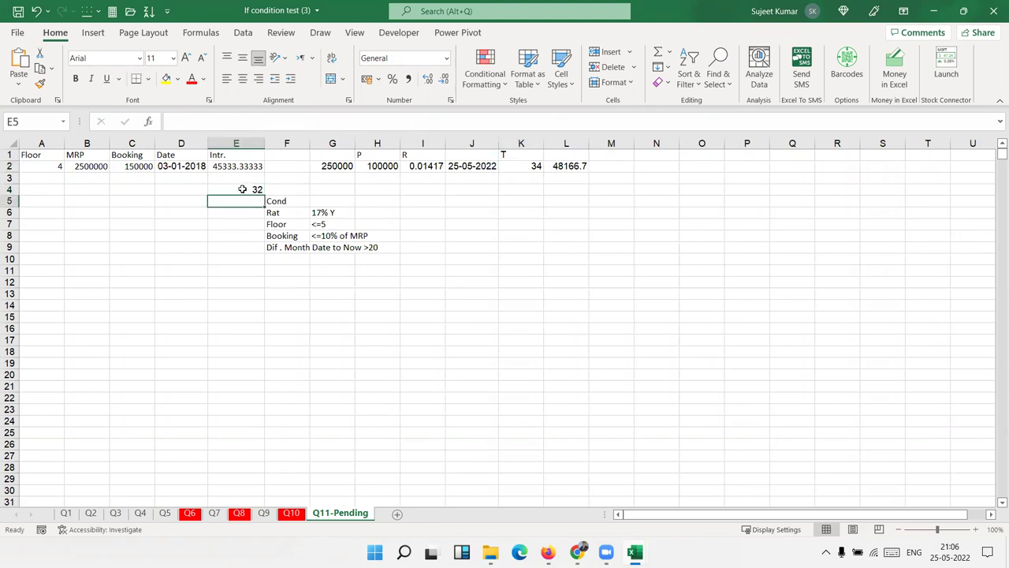
double_click(242, 190)
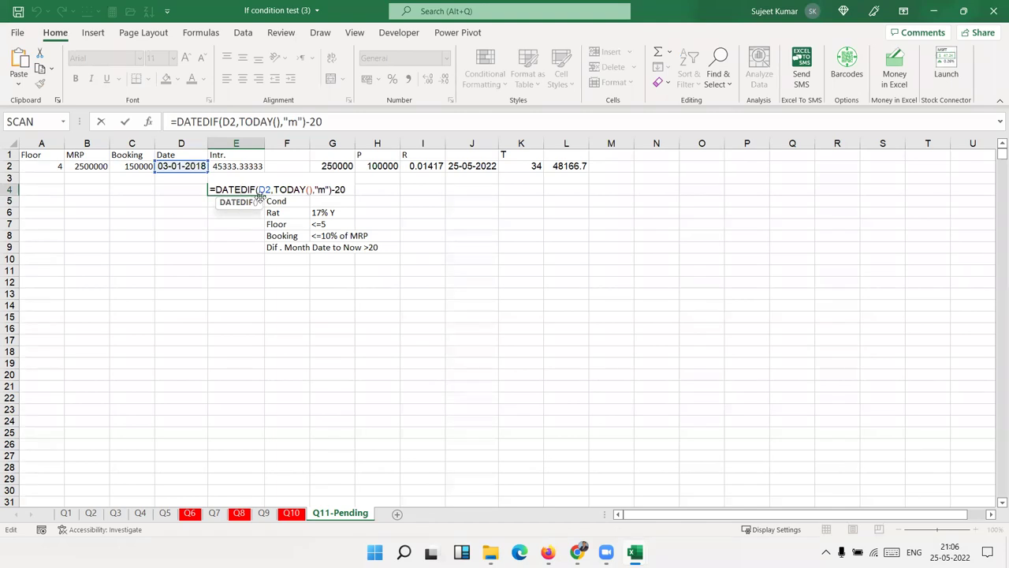
click(267, 202)
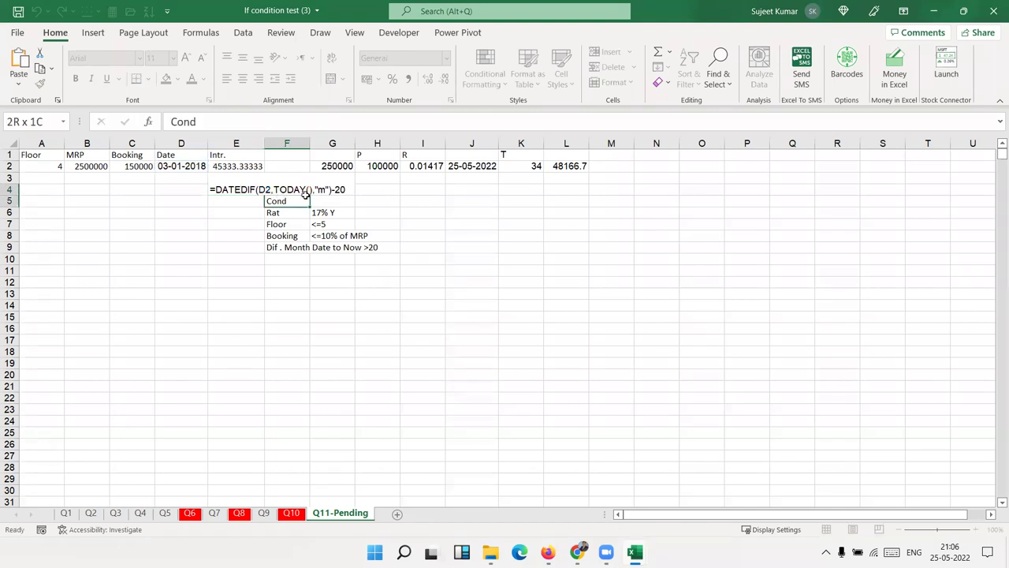
drag(261, 205, 260, 207)
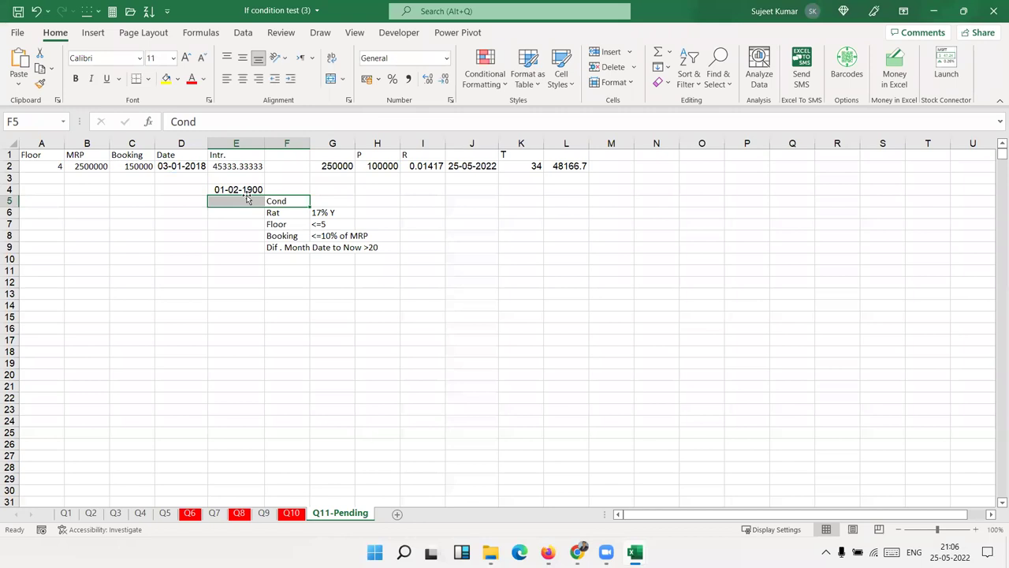
double_click(247, 189)
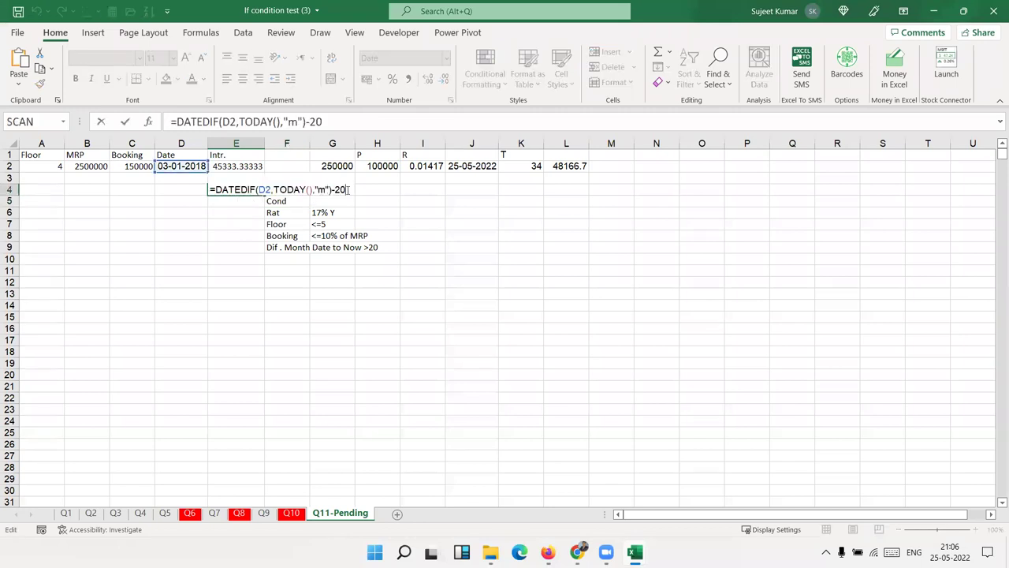
- Remove the -20 so E4 shows 52 months in General format
key(BackSpace)
key(BackSpace)
key(ctrl+Return)
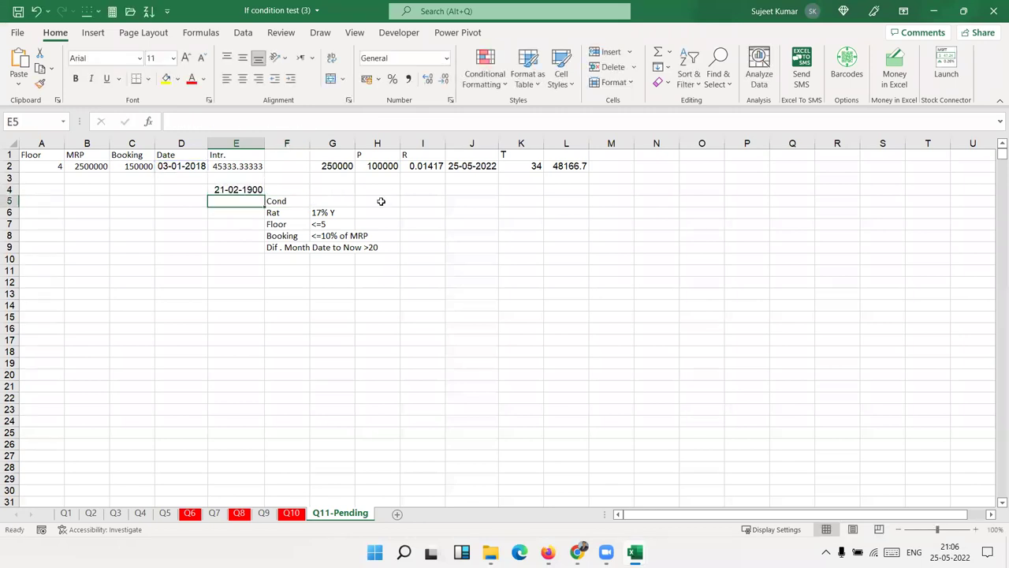
key(ctrl+shift+grave)
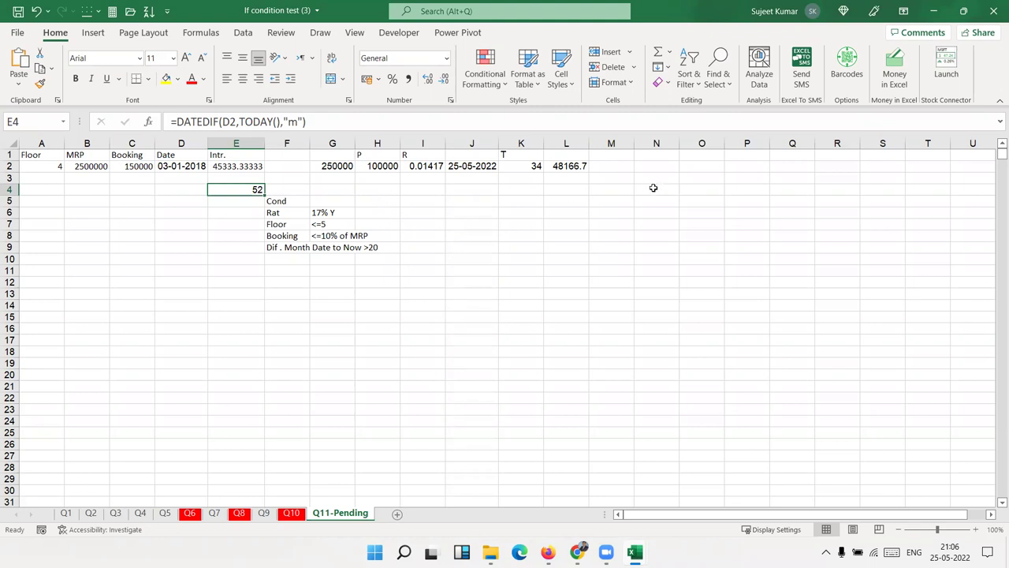
- Compare E4's month count with K2 and review the interest calculation in L2
click(530, 168)
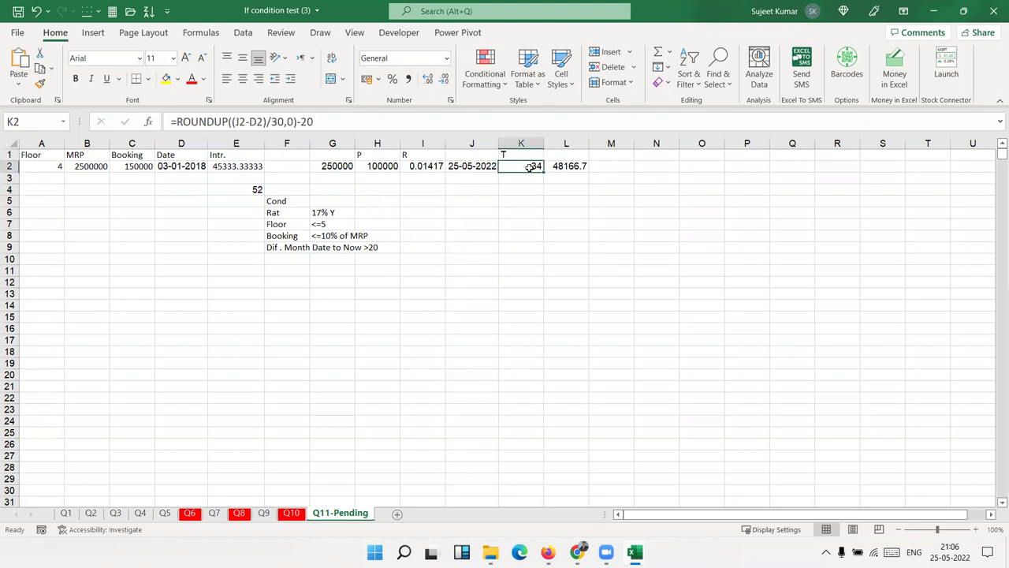
click(247, 192)
click(533, 167)
click(242, 187)
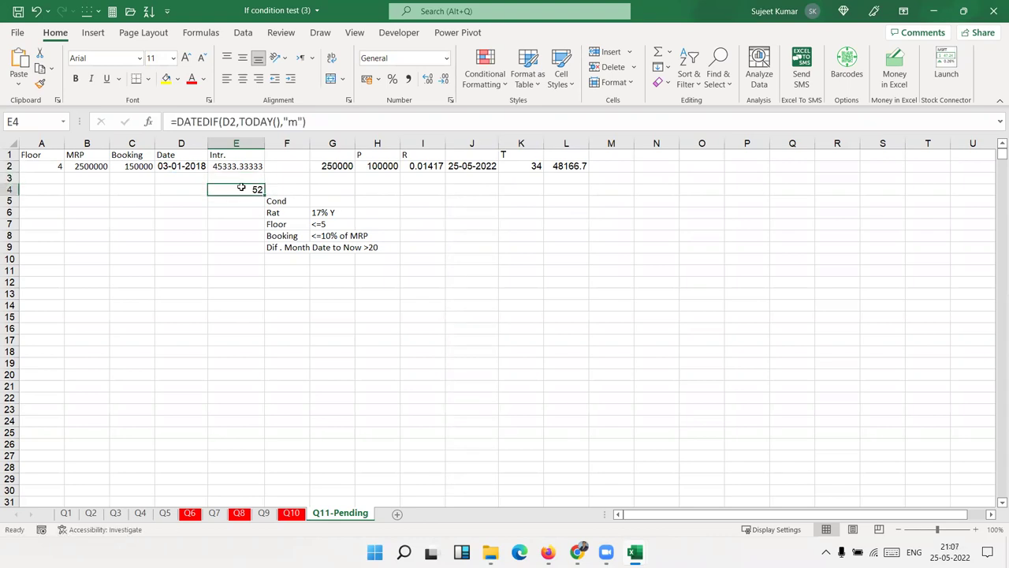
click(576, 170)
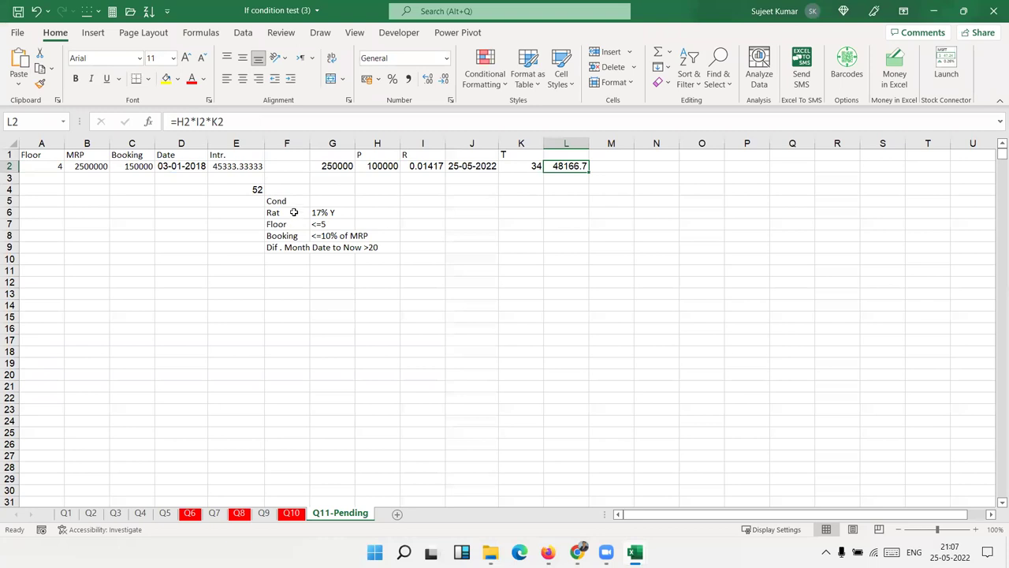
- Test the floor value in A2 with 8, then restore it to 4
click(289, 212)
drag(287, 225, 325, 225)
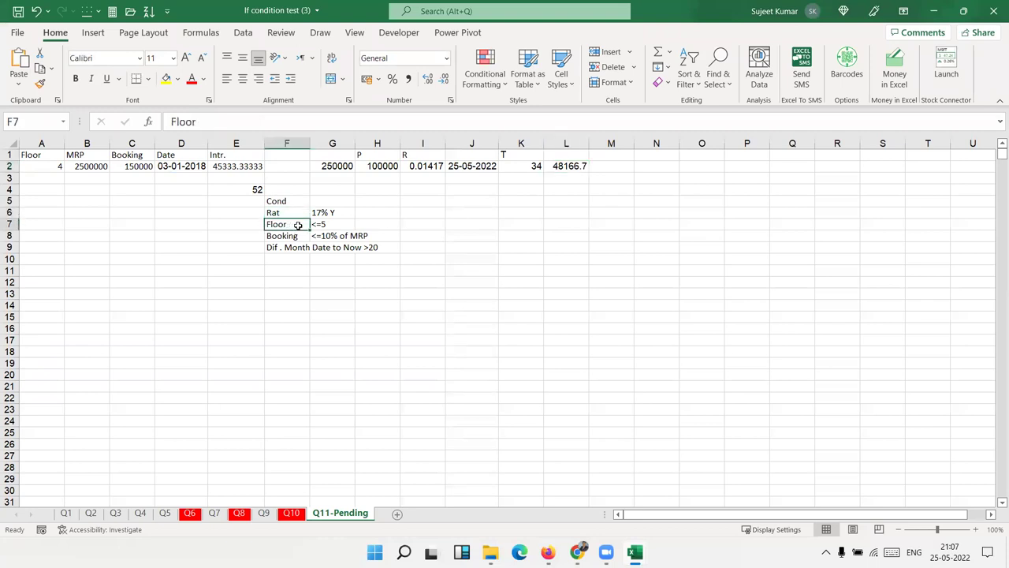
click(44, 168)
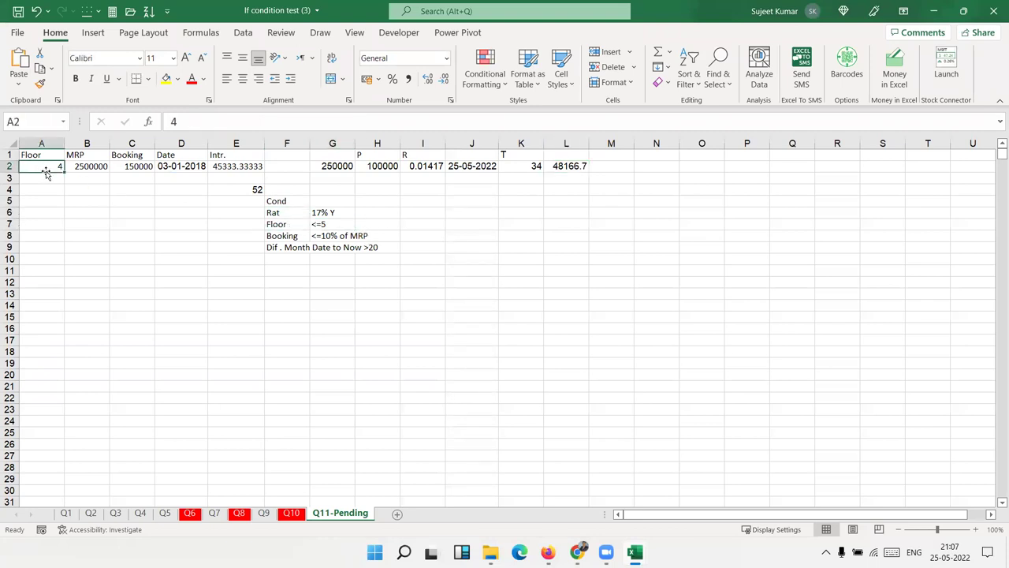
key(F2)
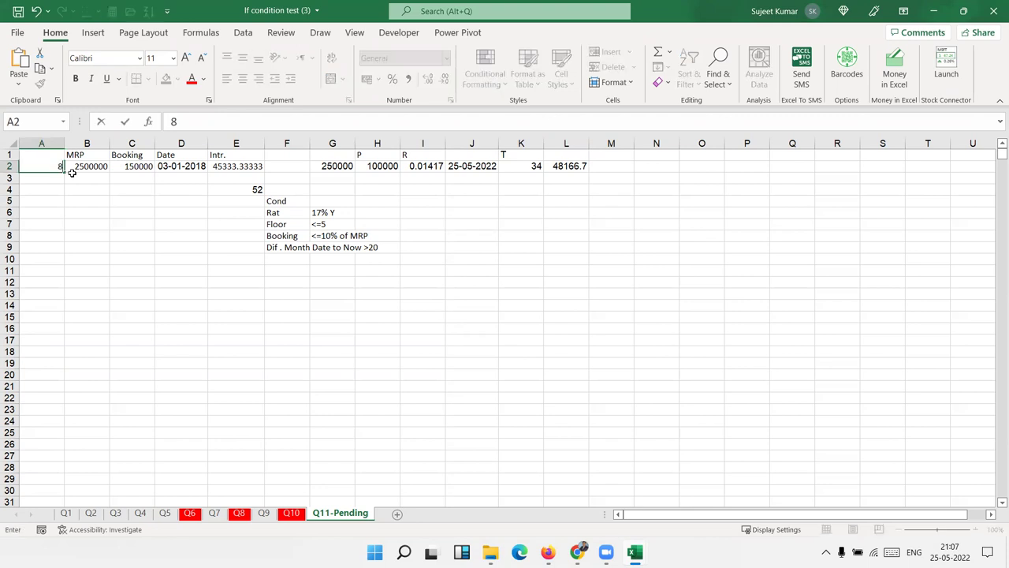
key(BackSpace)
key(Return)
text(.)
key(Return)
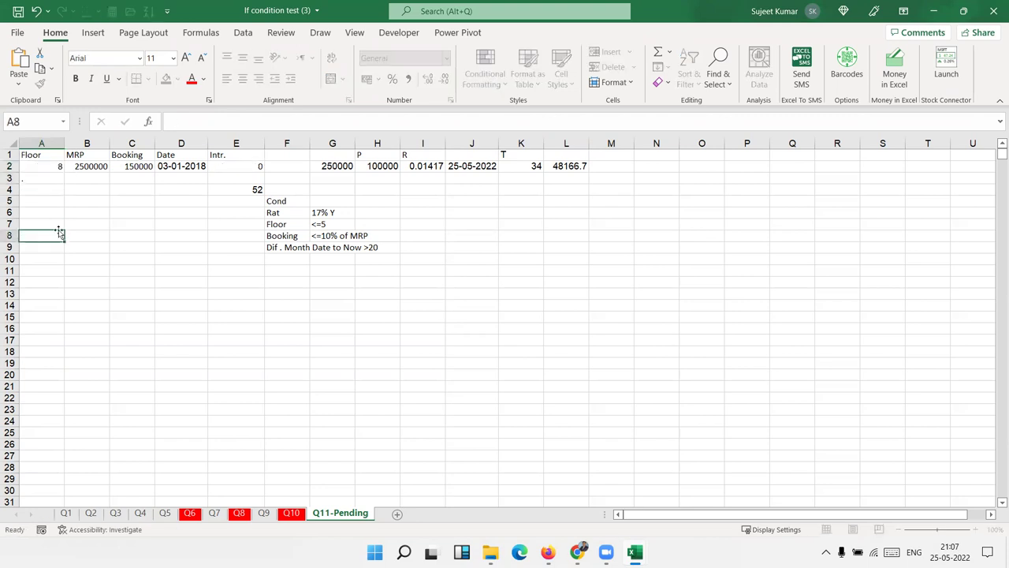
click(47, 184)
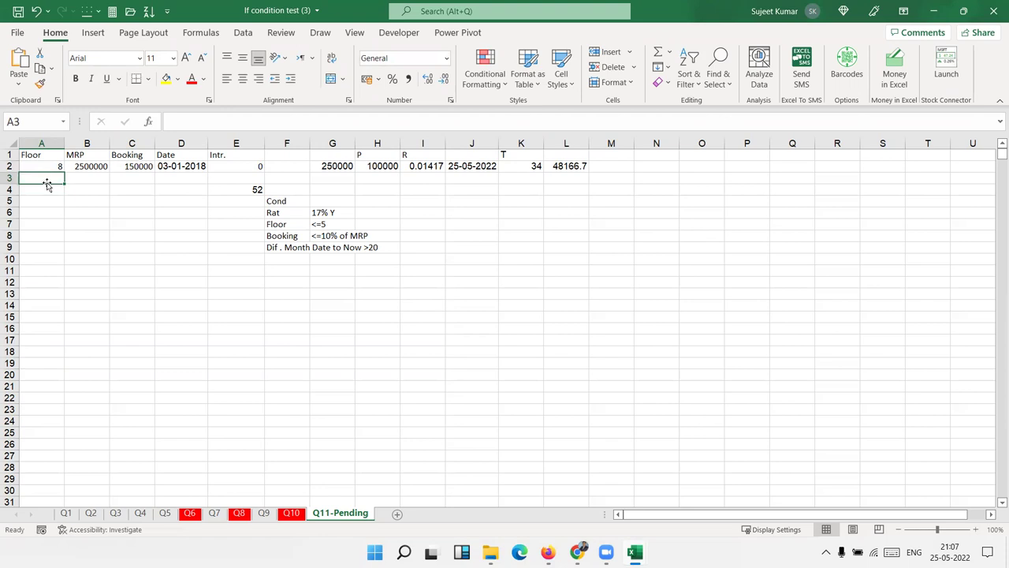
key(Up)
text(4)
key(Return)
- Change the booking amount in C2 to 250000
click(298, 236)
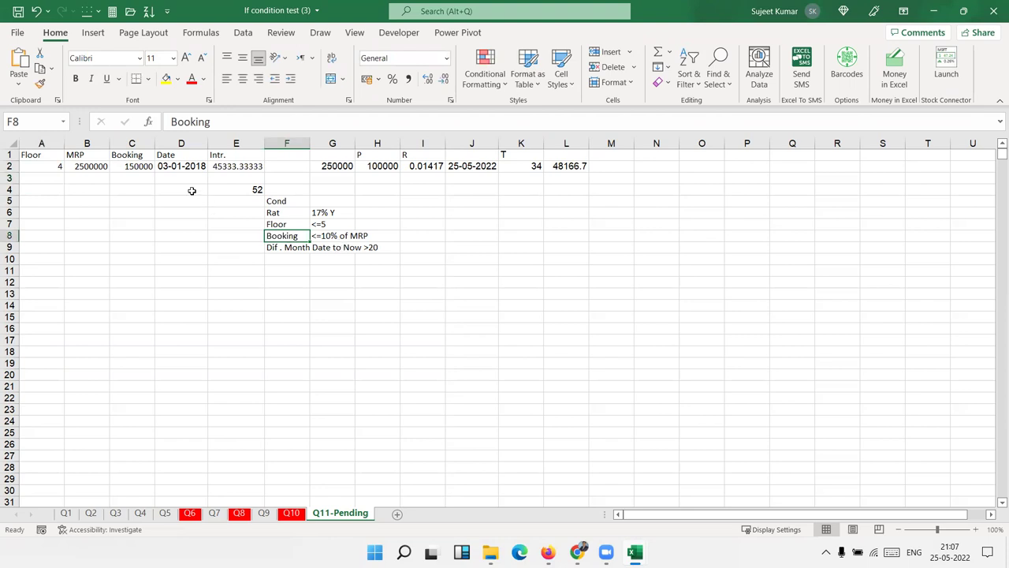
click(146, 168)
double_click(206, 124)
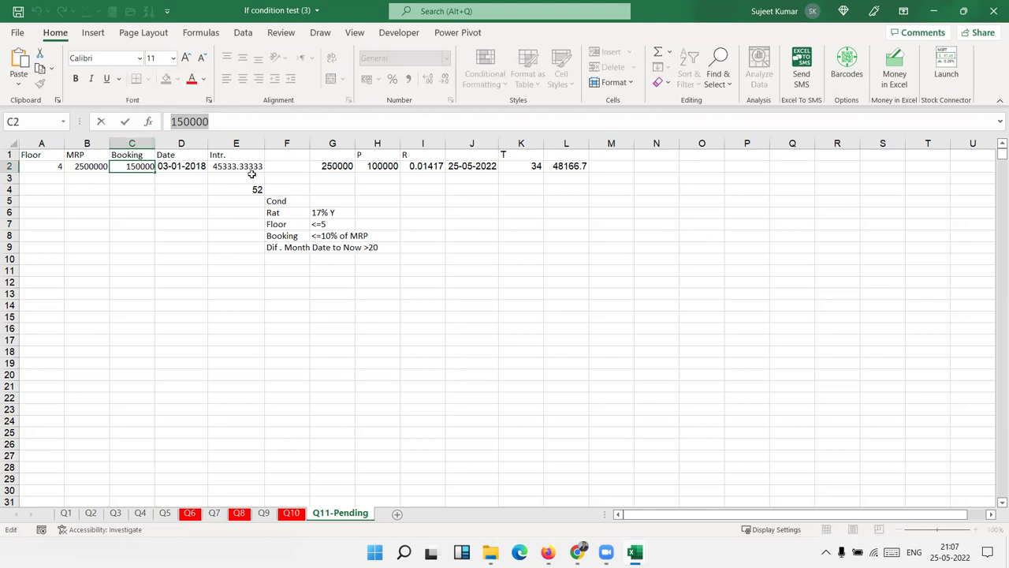
click(172, 122)
key(Delete)
text(2)
key(Return)
key(Up)
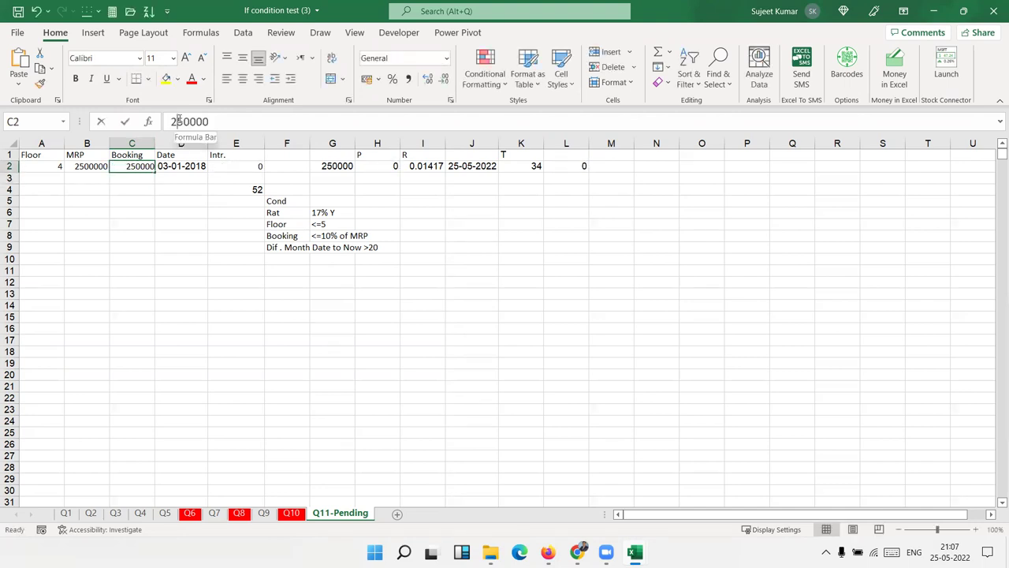
- Raise the booking in C2 to 350000 and check the L2 and E2 results
click(179, 121)
key(BackSpace)
text(3)
key(Return)
key(Up)
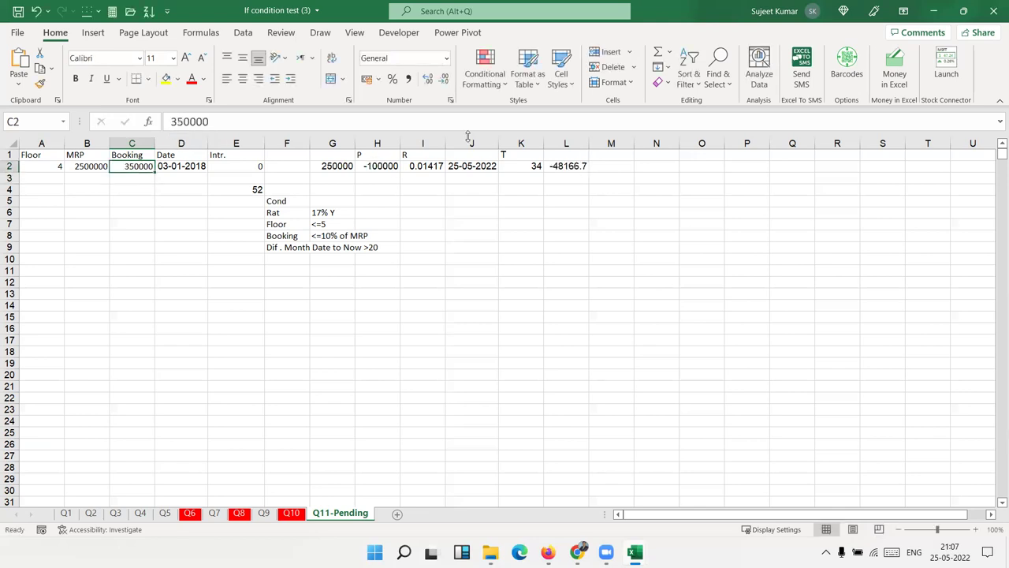
click(574, 168)
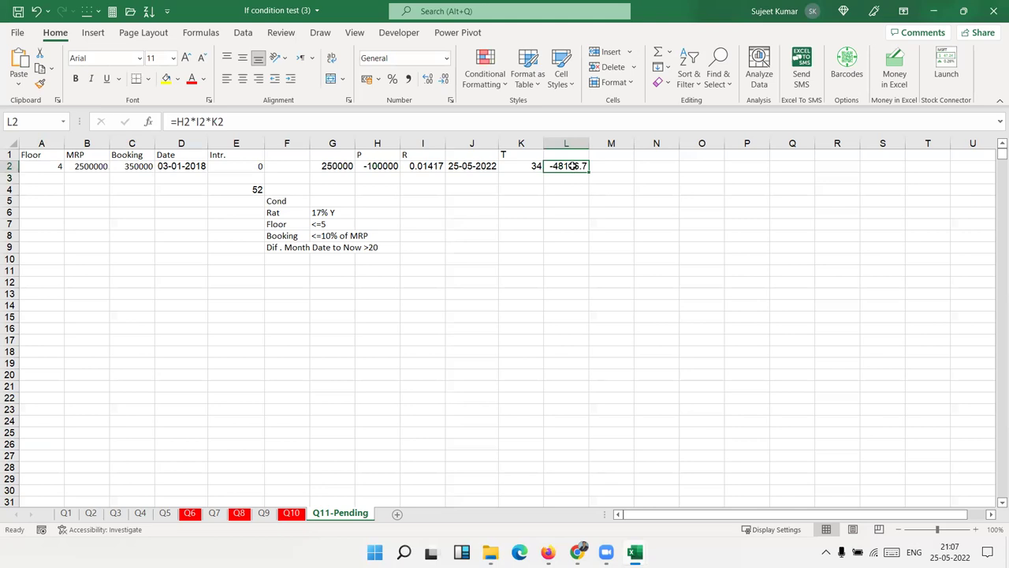
click(261, 167)
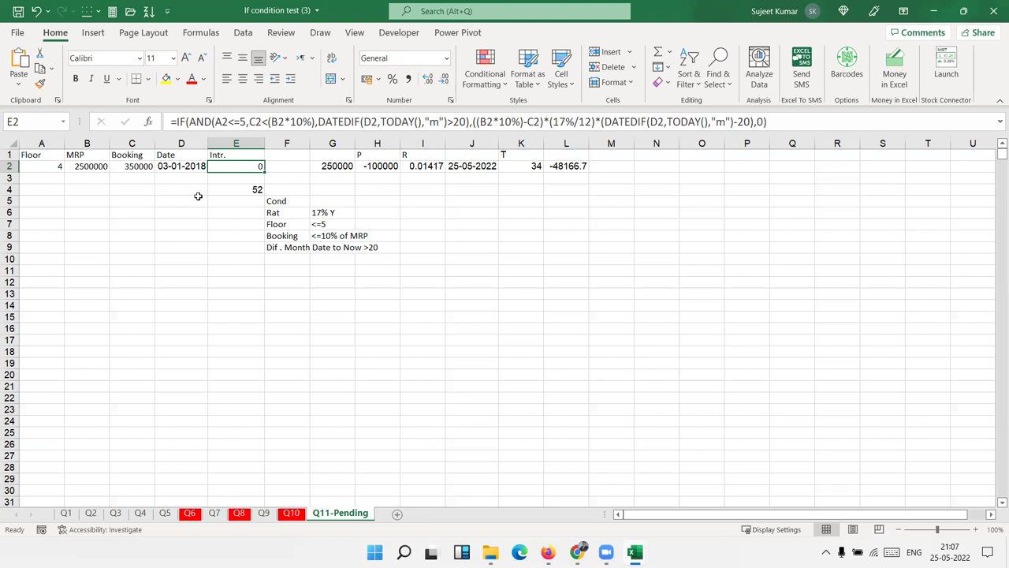
- Inspect the K2 and E2 formulas without changing them, confirming E2 returns 0
click(276, 248)
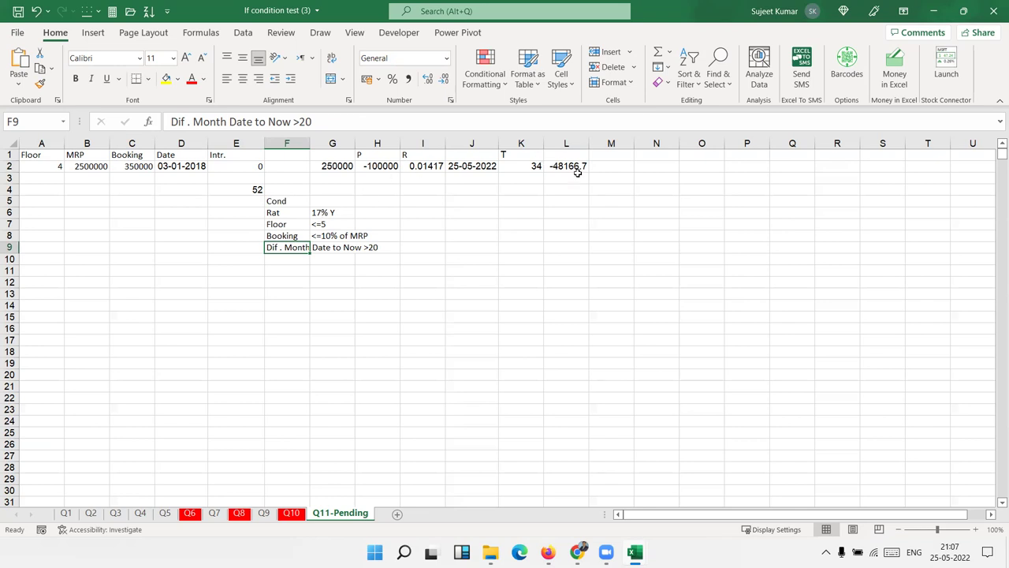
click(541, 167)
double_click(504, 166)
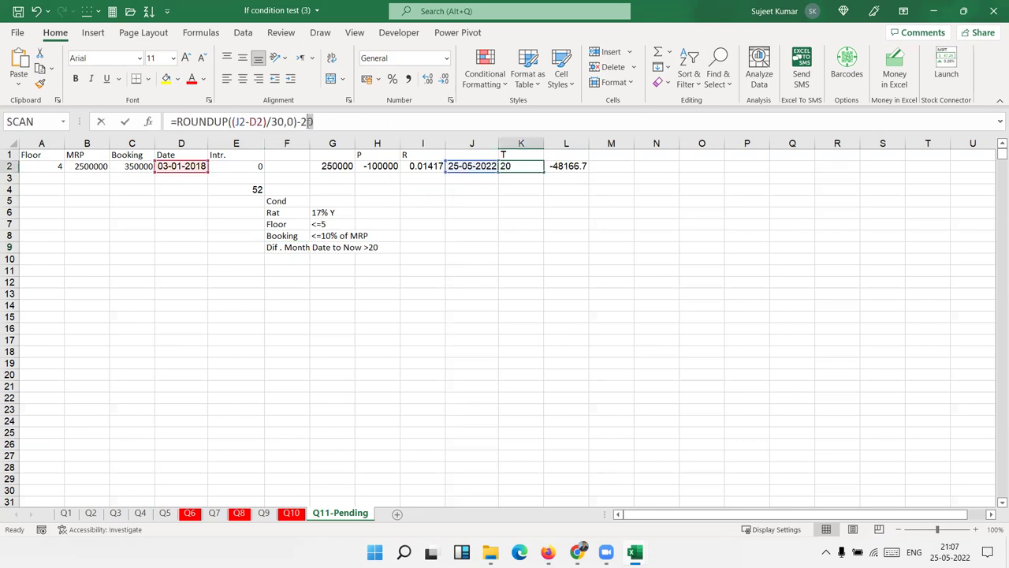
key(ctrl+Return)
click(227, 167)
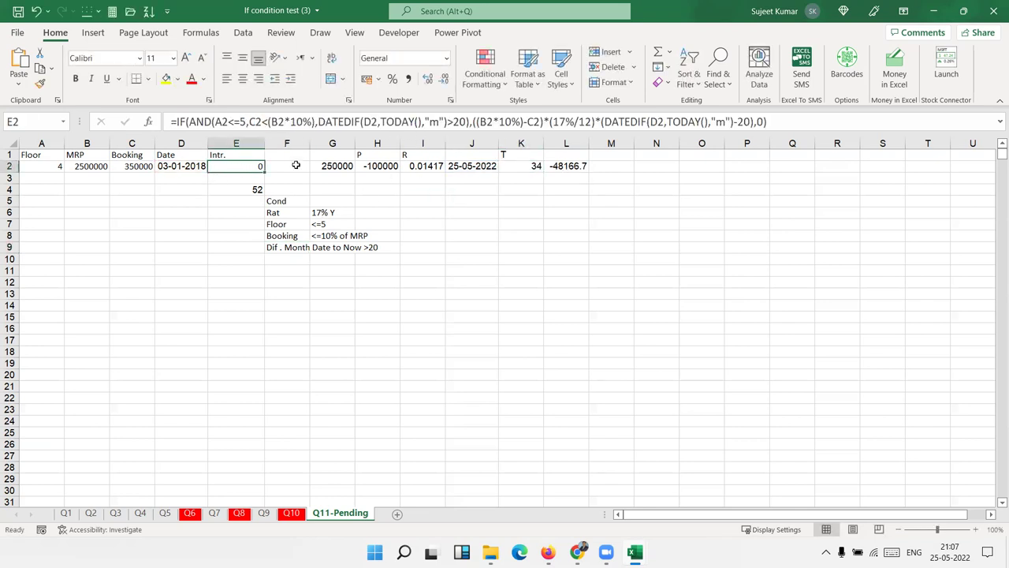
double_click(256, 166)
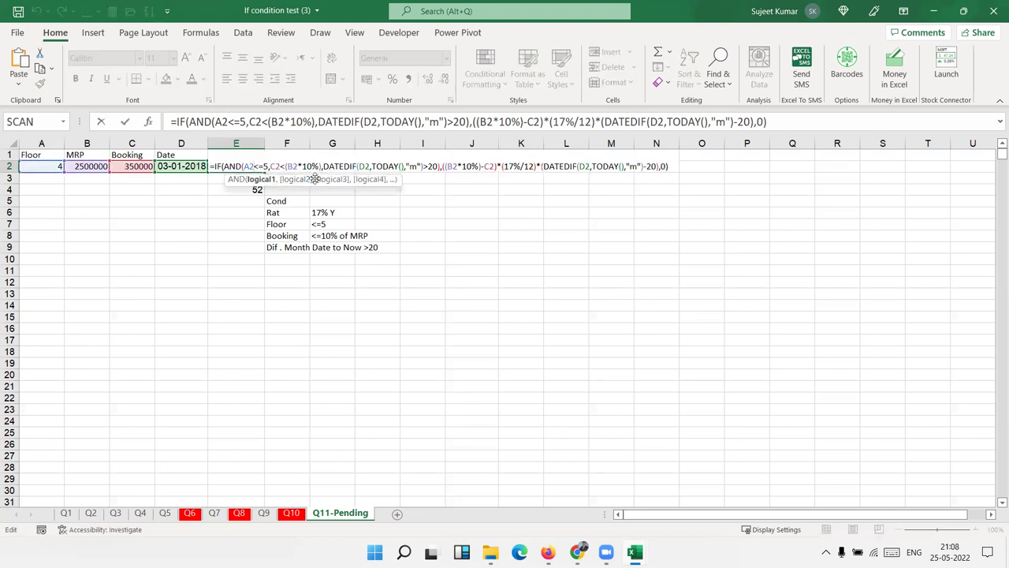
key(ctrl+Return)
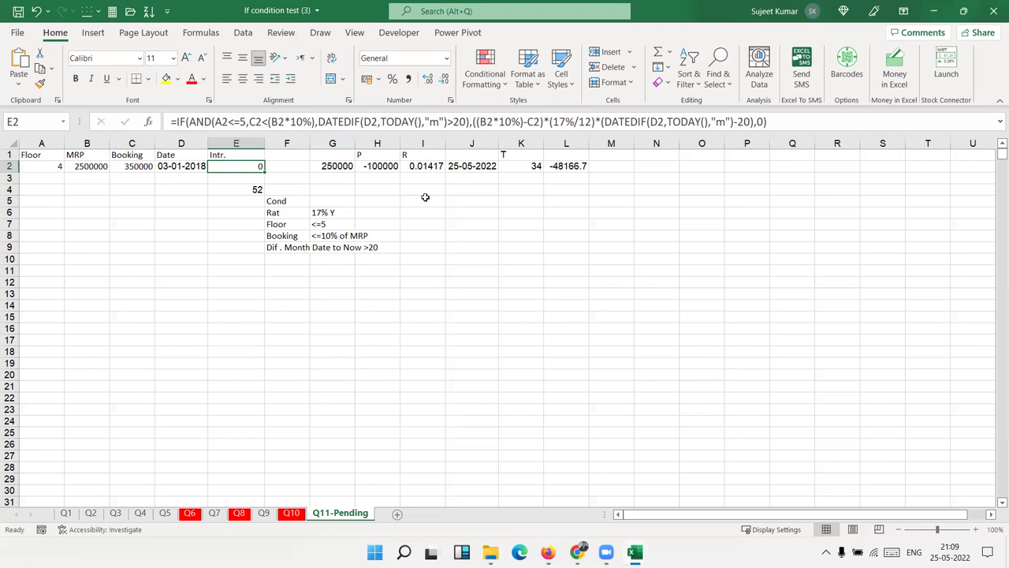
- Save the If condition test (3) workbook and switch to Chrome
key(Right)
key(Right)
key(Left)
key(Left)
key(Down)
key(Down)
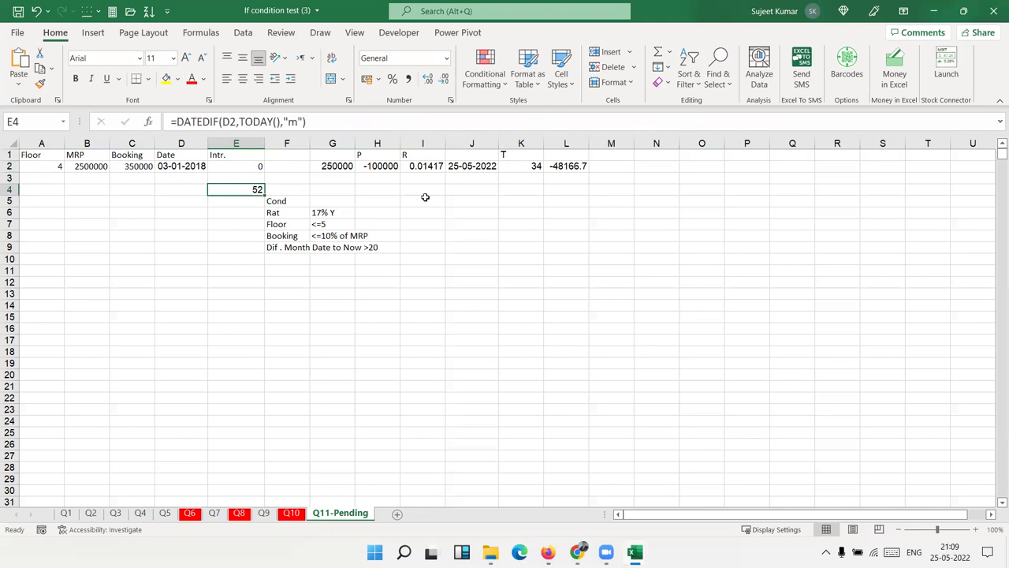
key(ctrl+s)
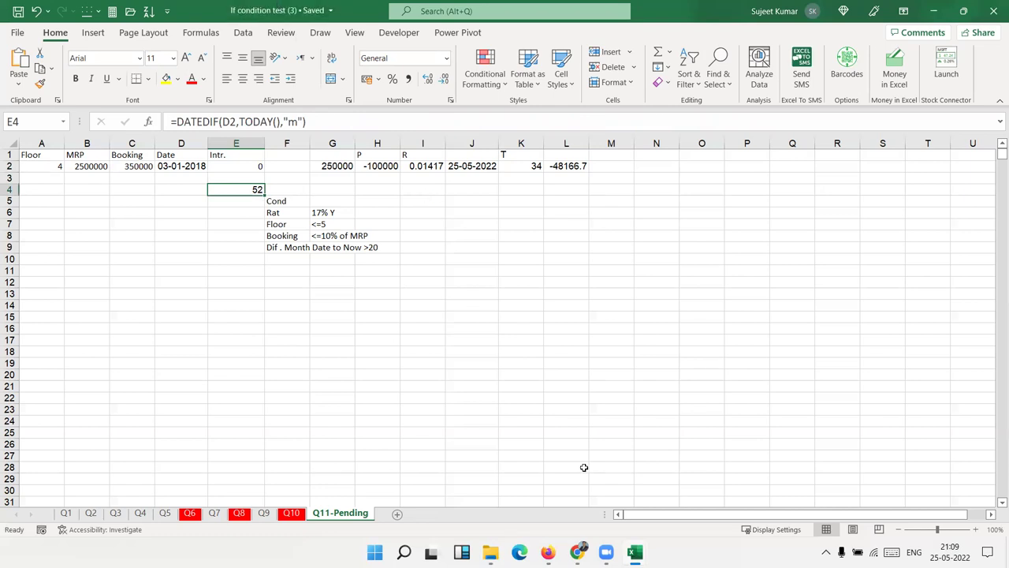
click(580, 551)
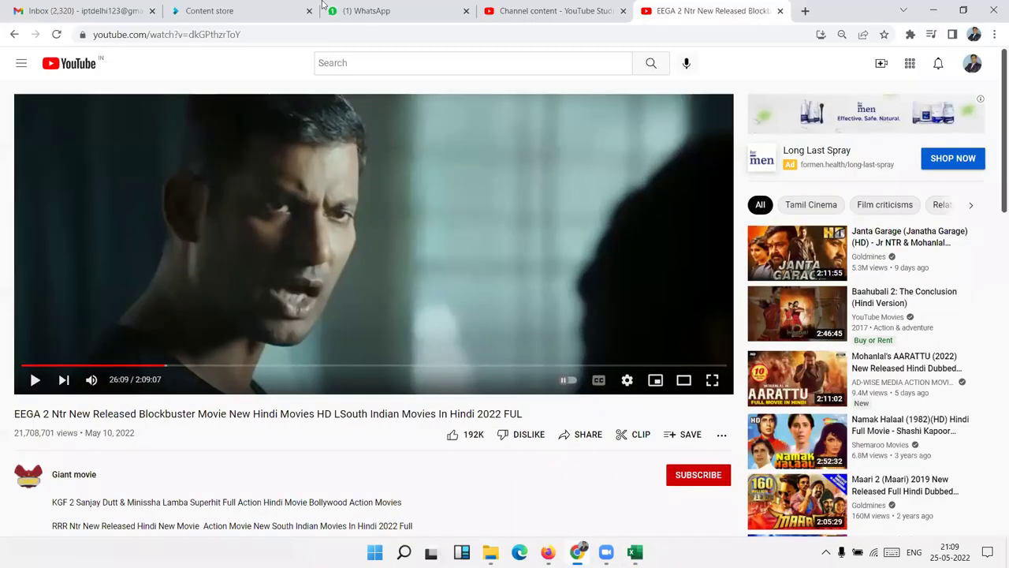
- Start a new Gmail message addressed to four suggested contacts
click(78, 11)
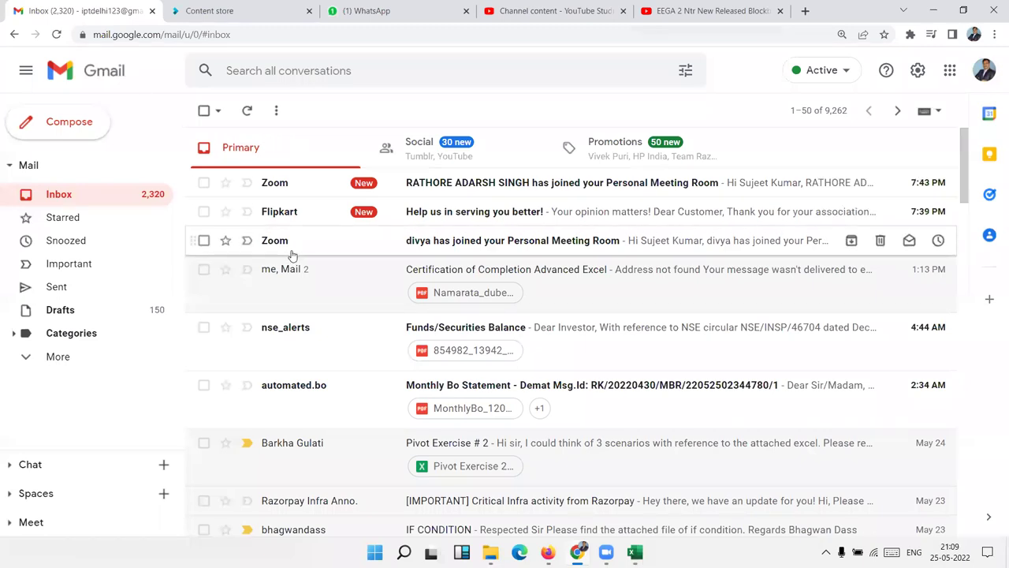
click(80, 126)
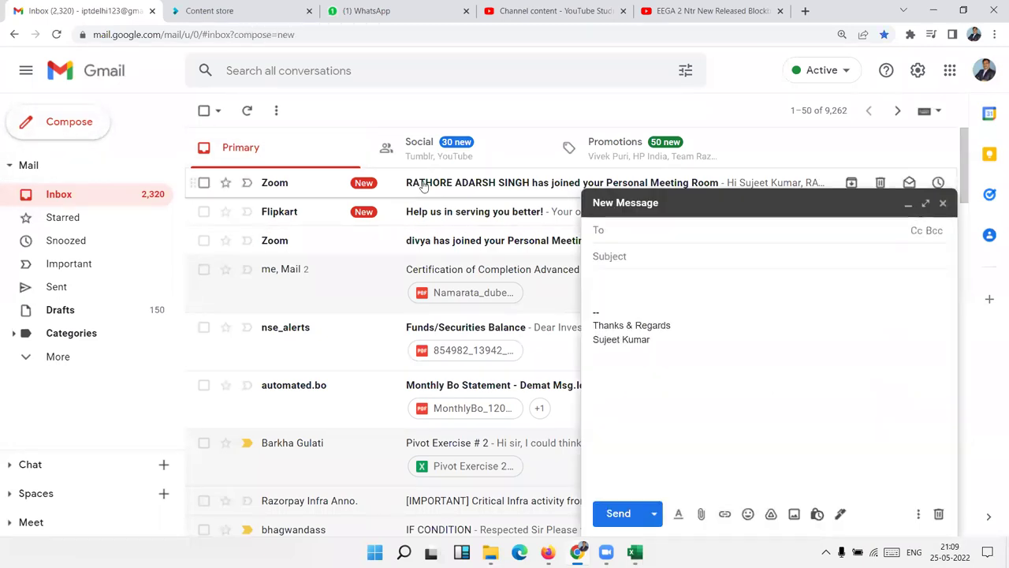
text(ra)
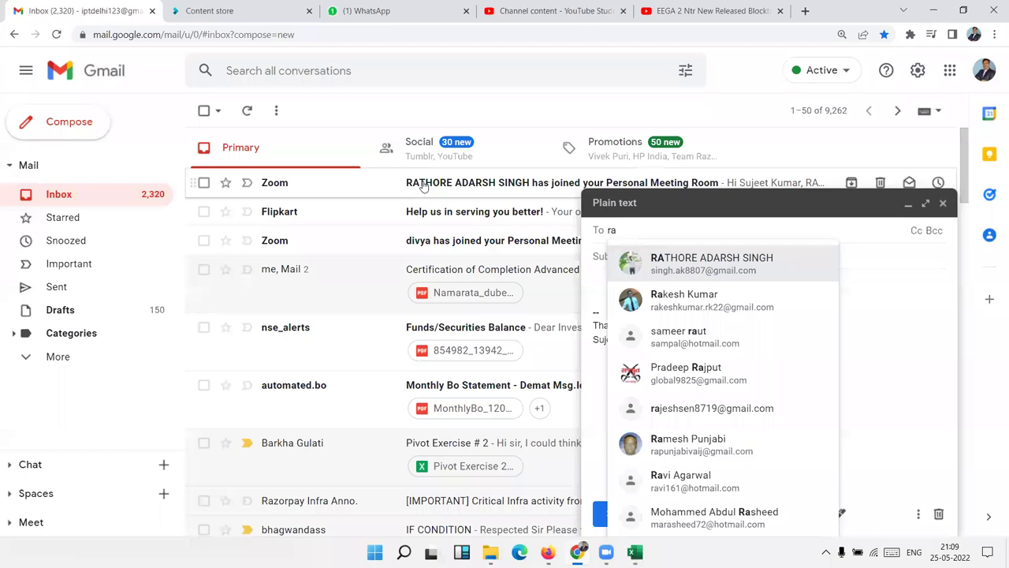
key(BackSpace)
key(BackSpace)
text(p)
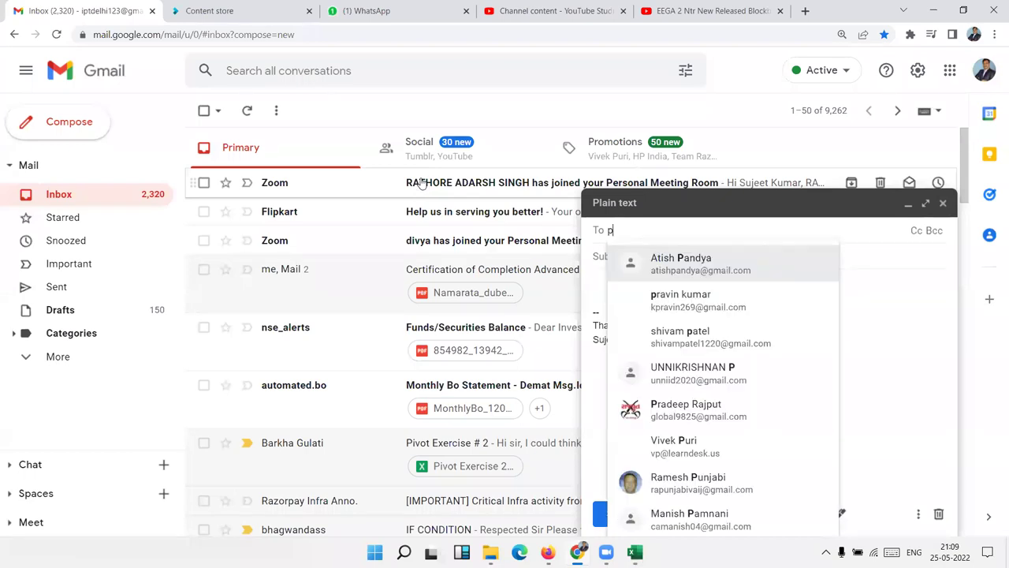
key(BackSpace)
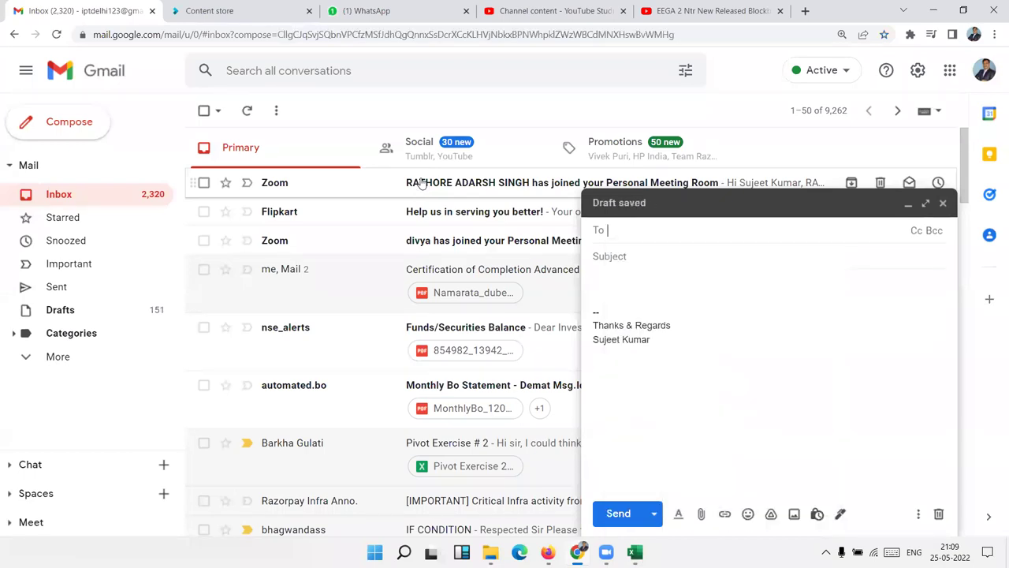
text(sin)
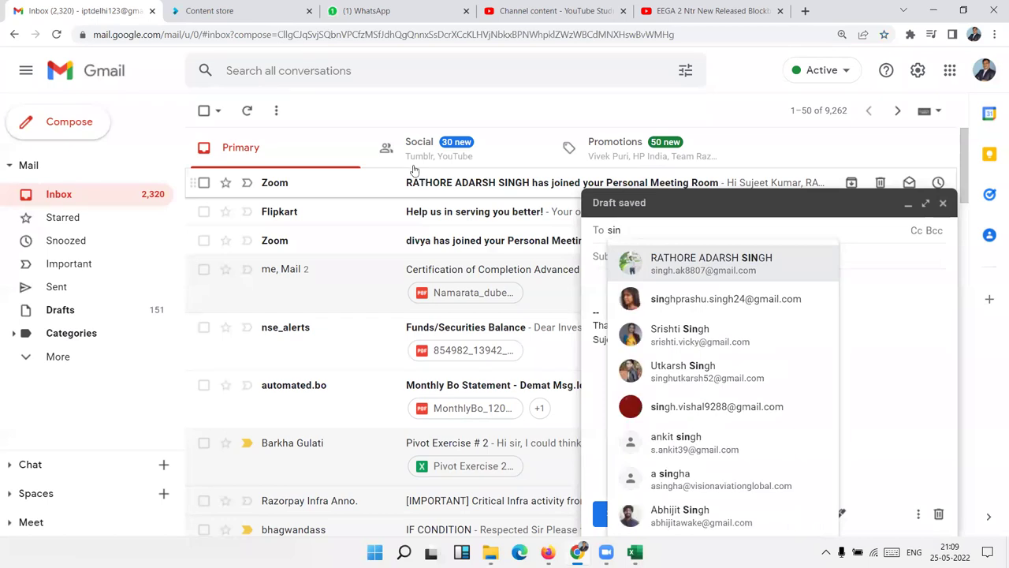
text(gh)
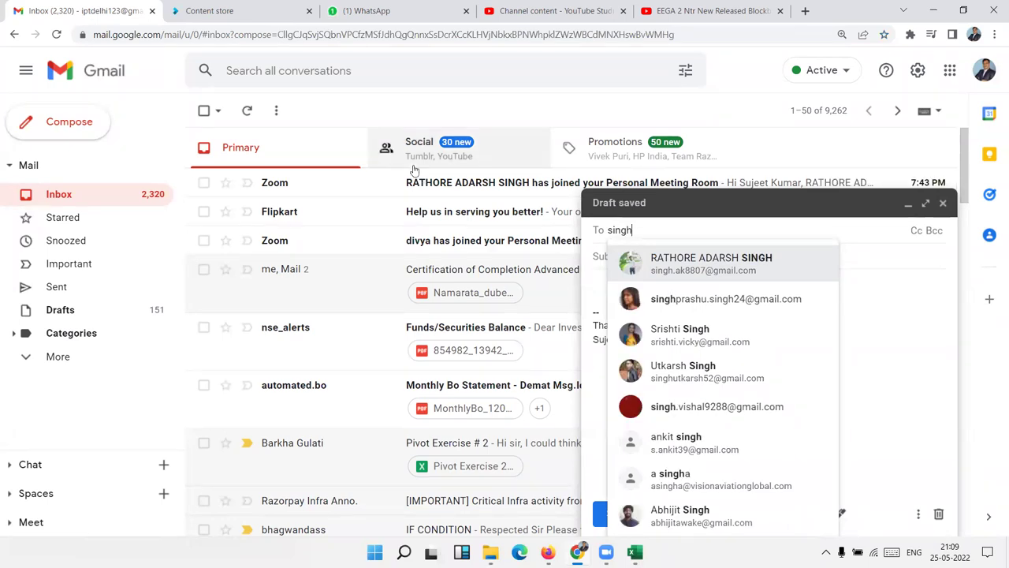
click(686, 299)
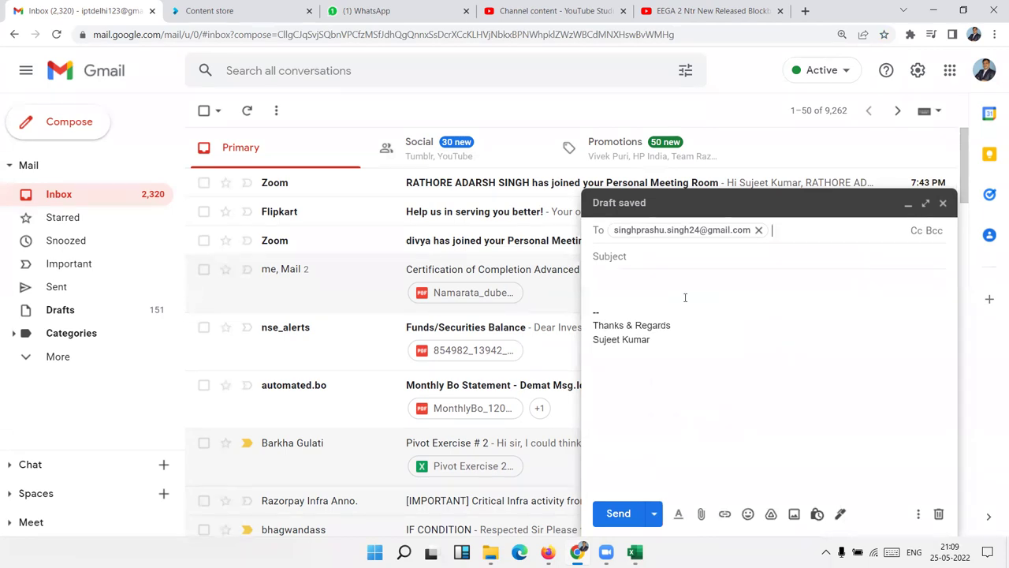
text(b)
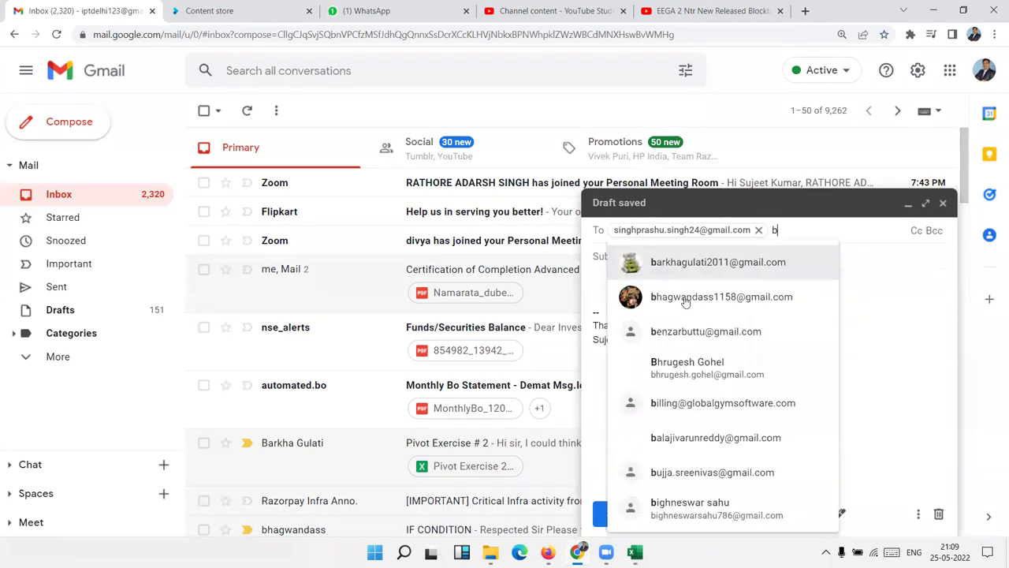
click(653, 297)
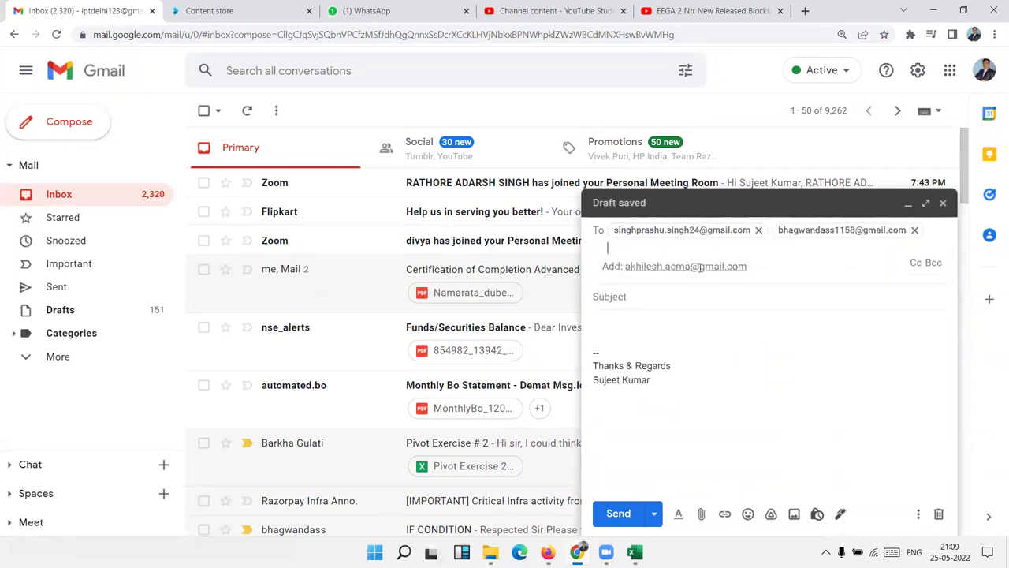
click(700, 268)
click(691, 286)
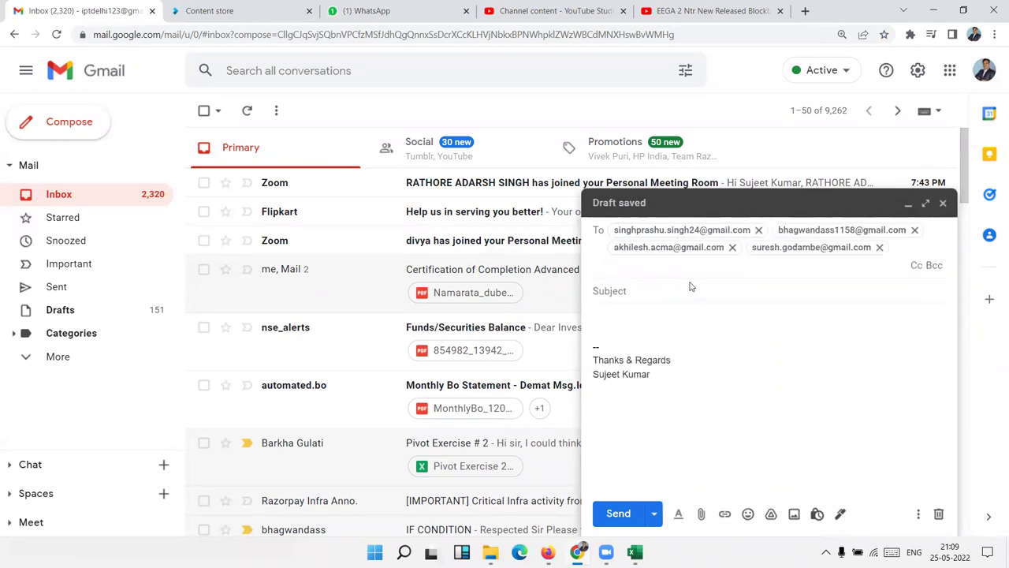
click(663, 296)
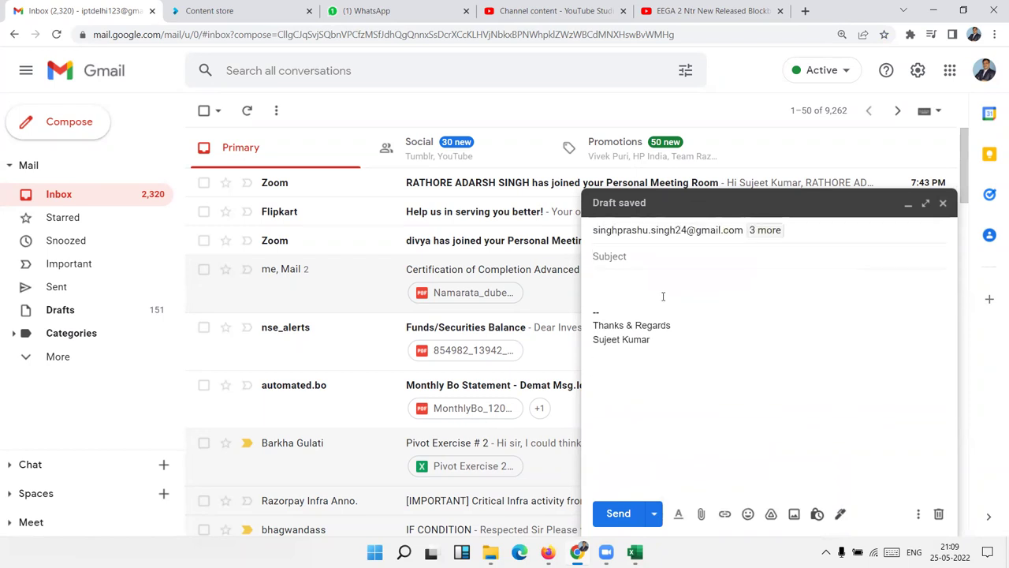
- Add subject File, attach If condition test (3).xlsx from Downloads, and send
text(File)
click(623, 284)
click(701, 514)
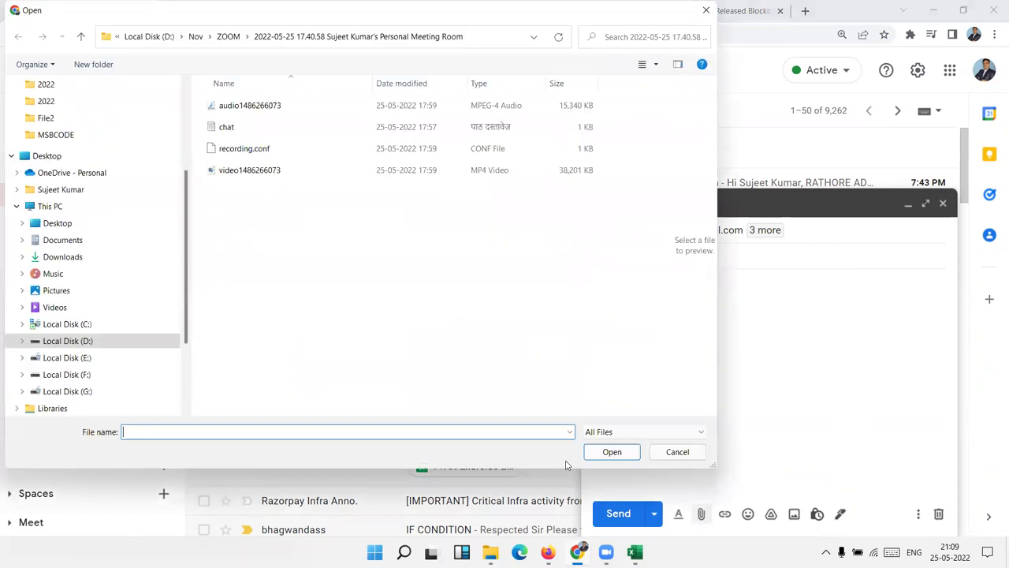
click(62, 257)
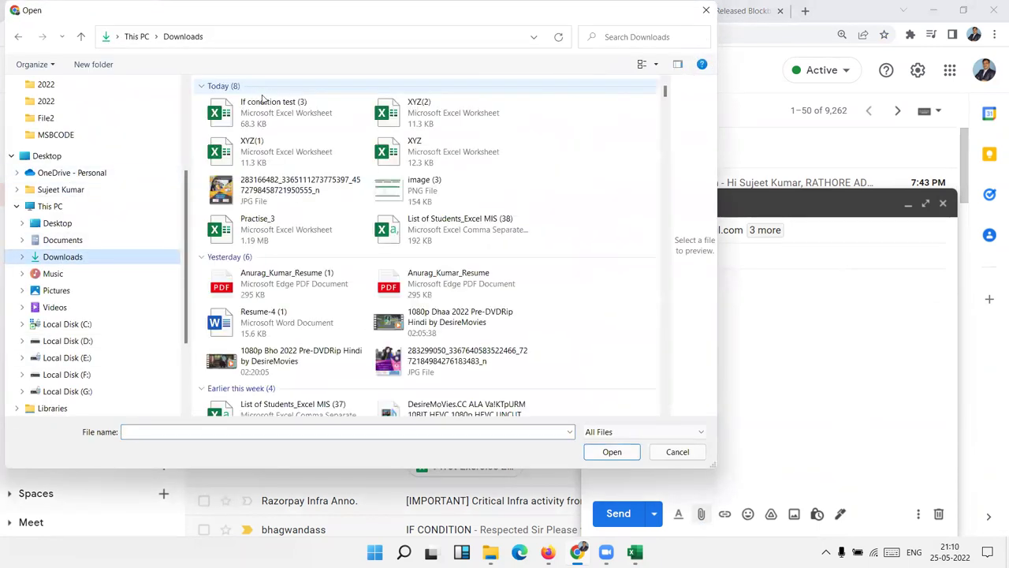
click(262, 101)
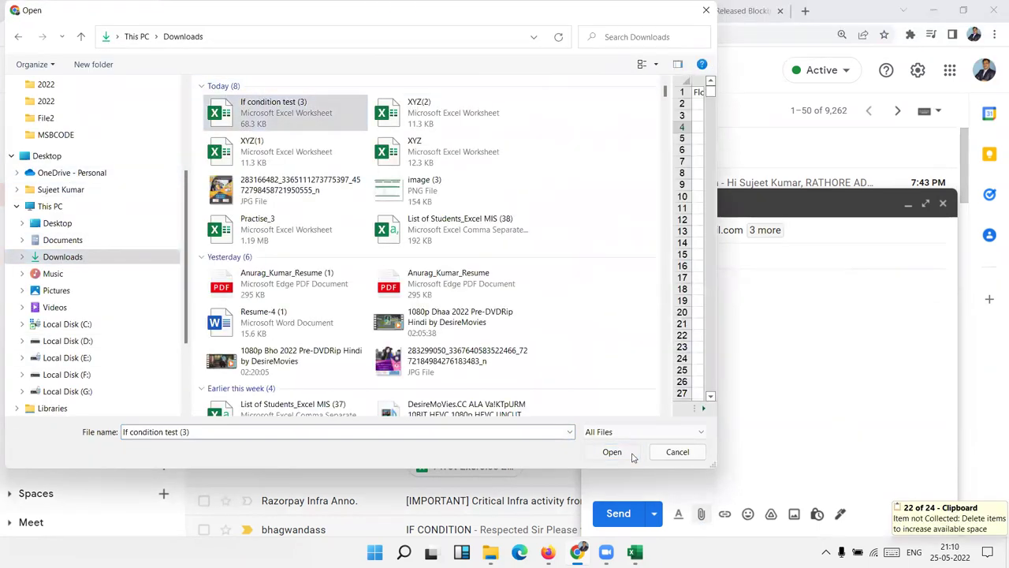
click(630, 454)
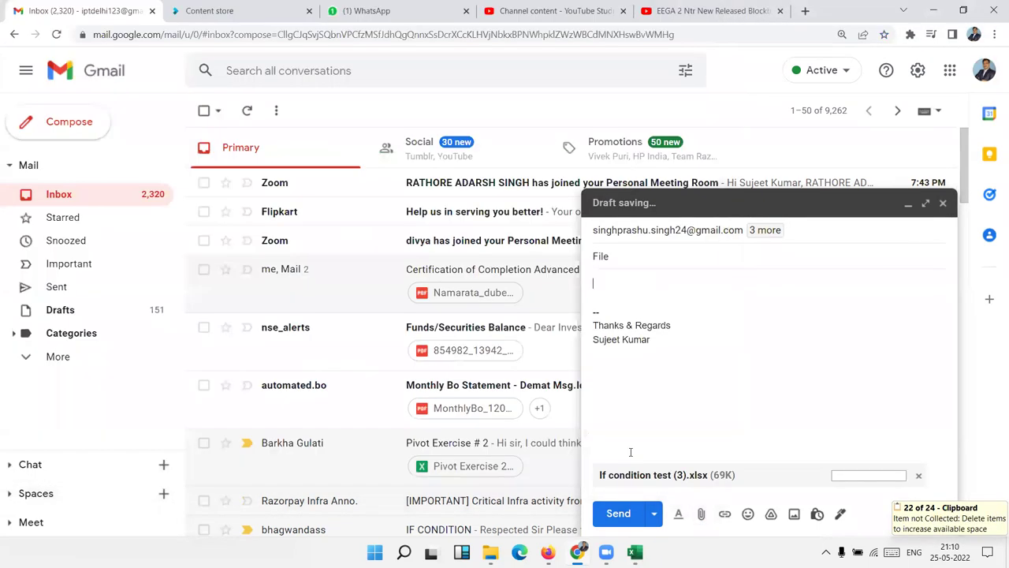
click(613, 514)
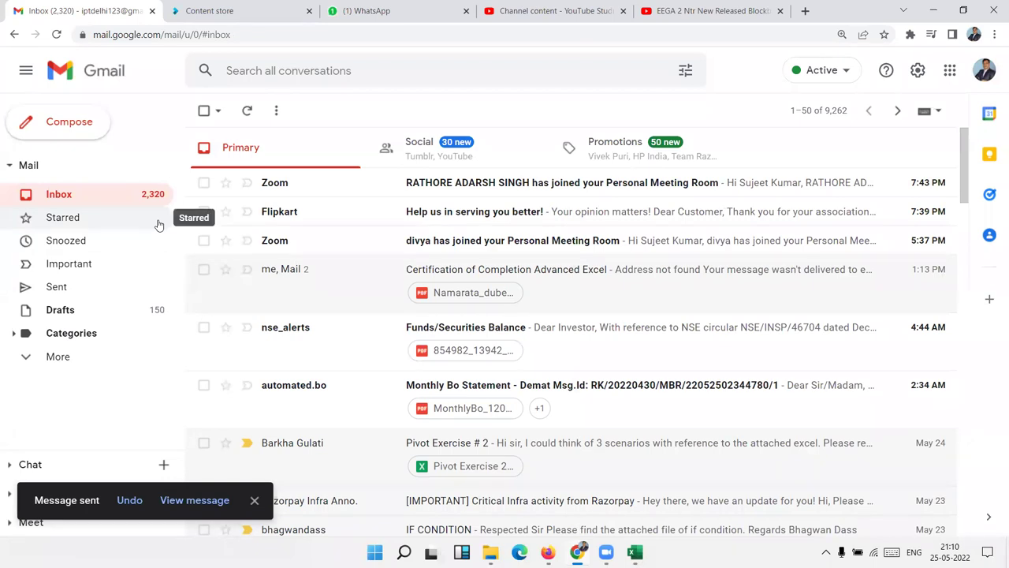
key(super+d)
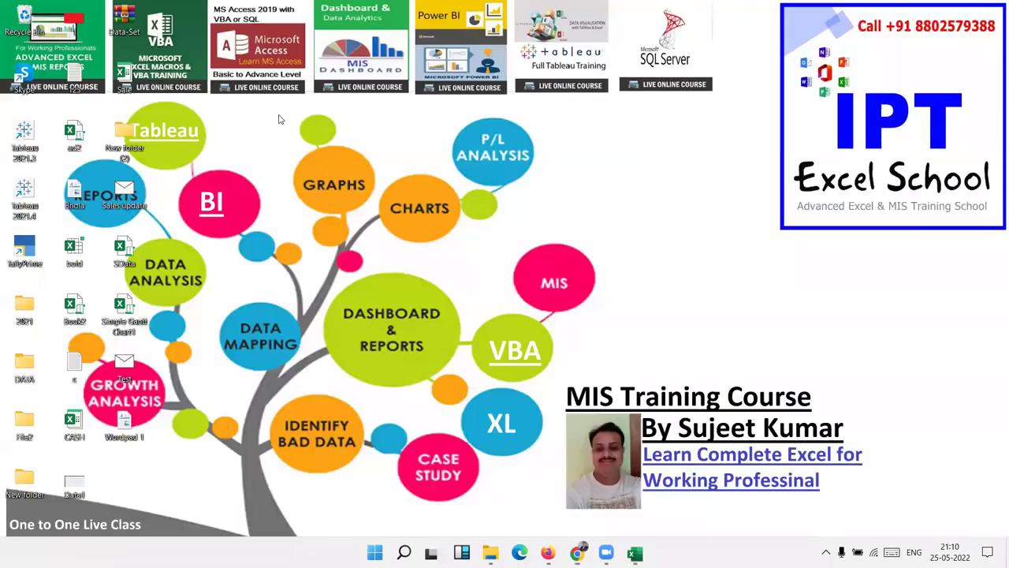